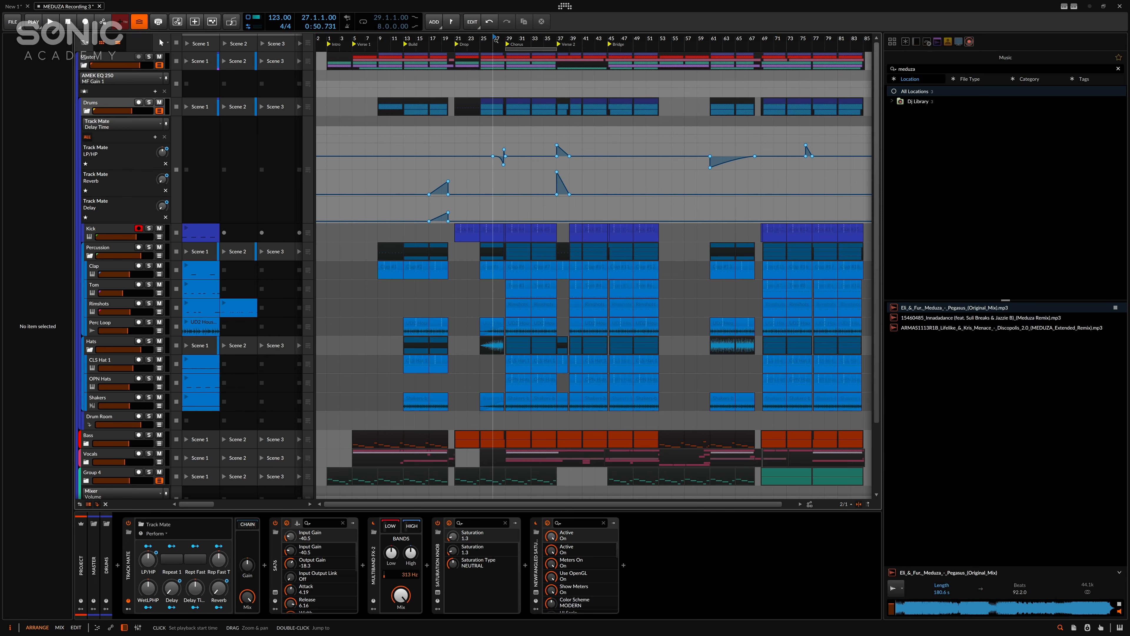
Play the full arrangement from bar 27 to about bar 41 and look over all the track groups
left_click(453, 68)
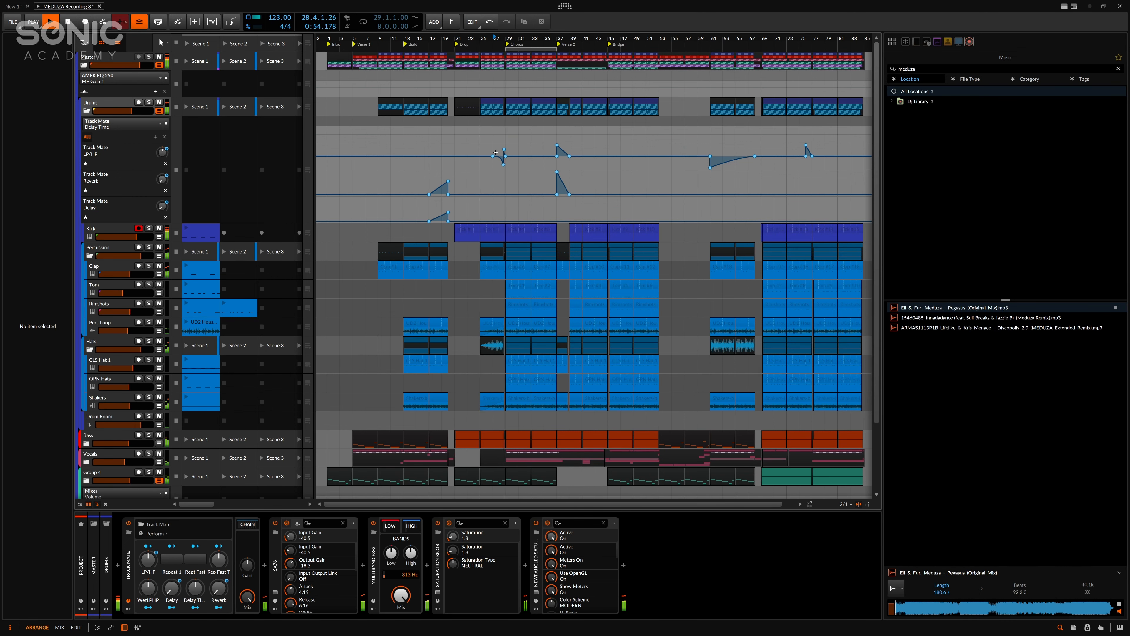
scroll(476, 147, "down", 3)
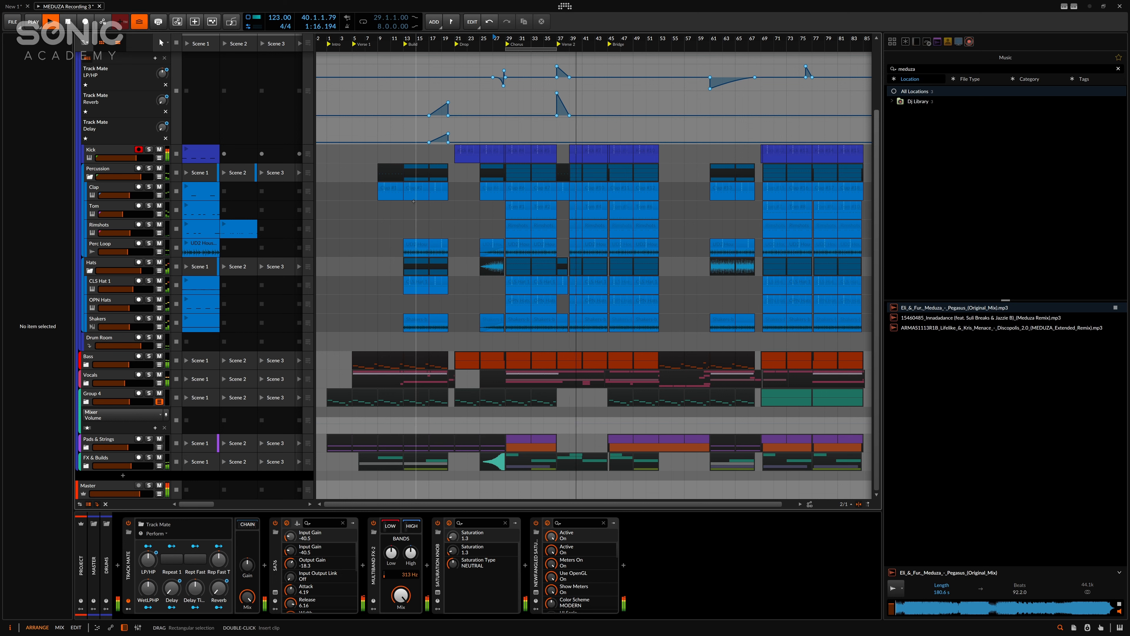
key("space")
left_click(620, 215)
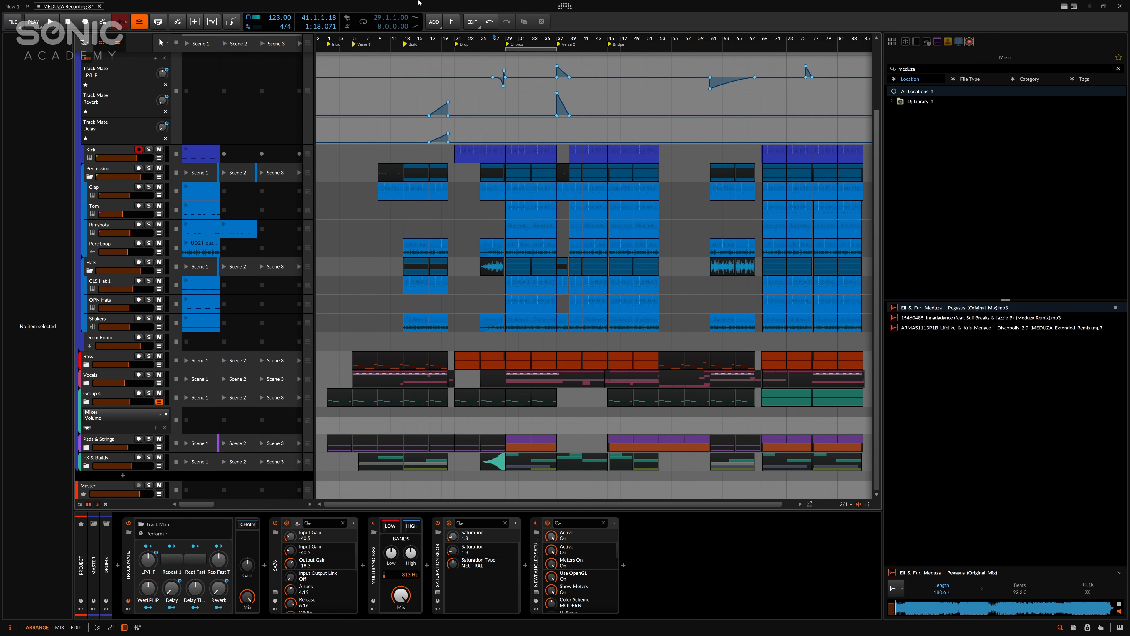
scroll(107, 109, "up", 3)
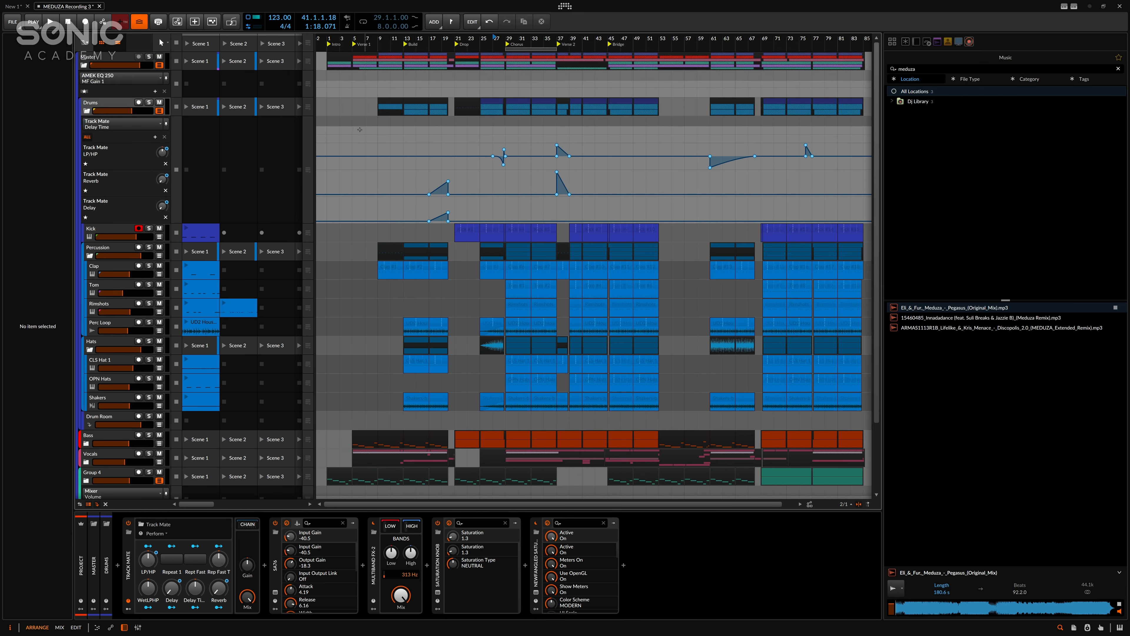
Examine the Master track's device chain, including the Bitwig Mastering Chain, Gullfoss Master and Newfangled Elevate
left_click(107, 109)
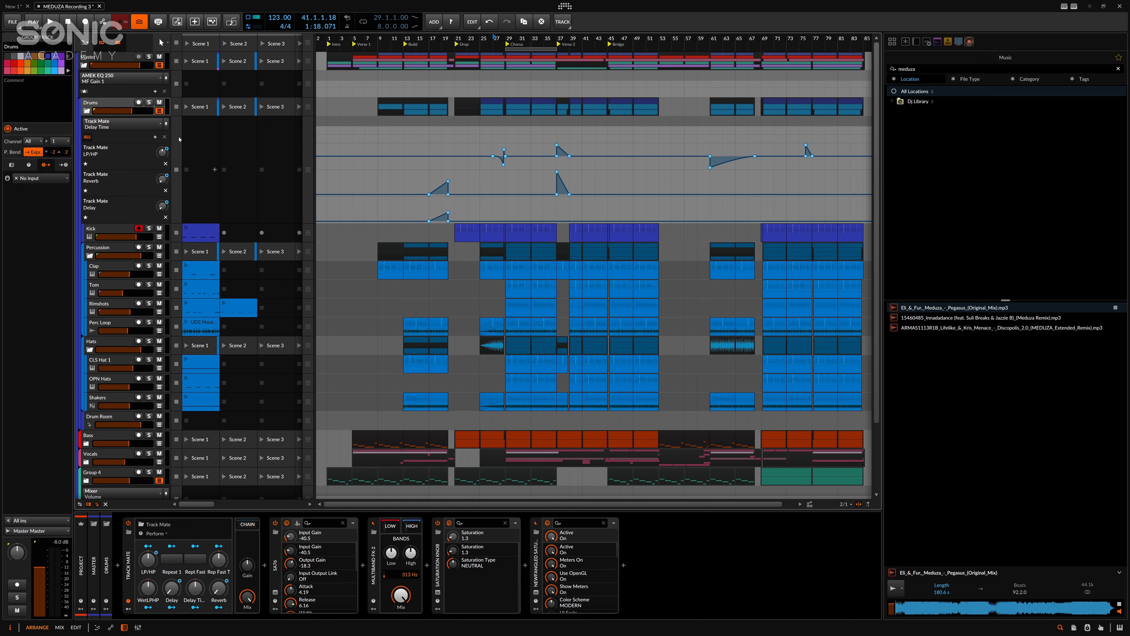
left_click(89, 70)
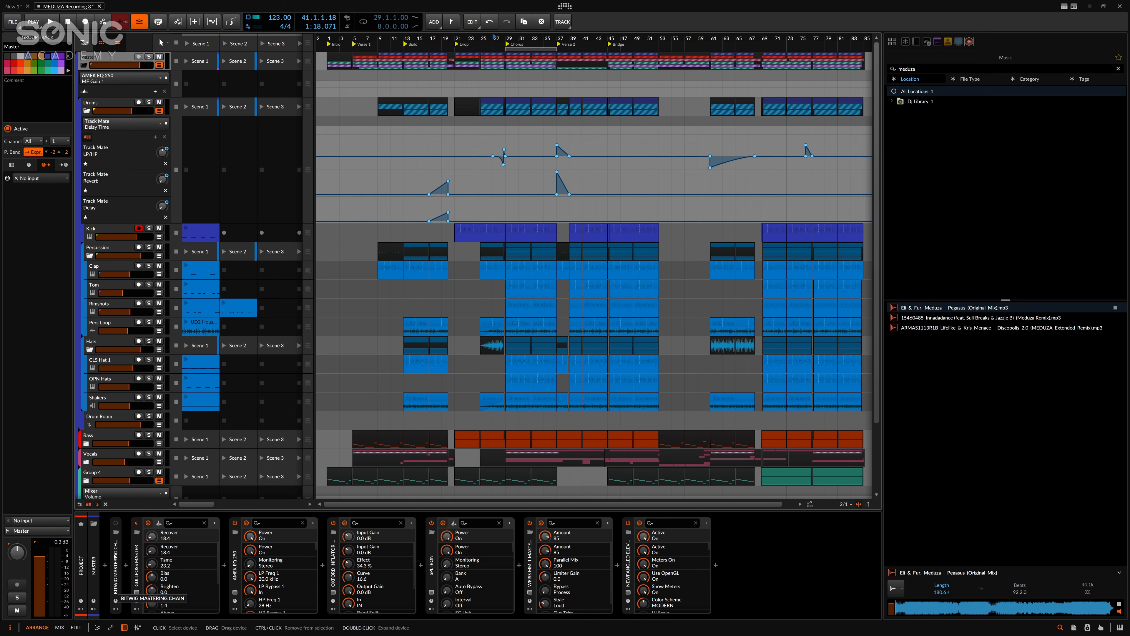
left_click(116, 556)
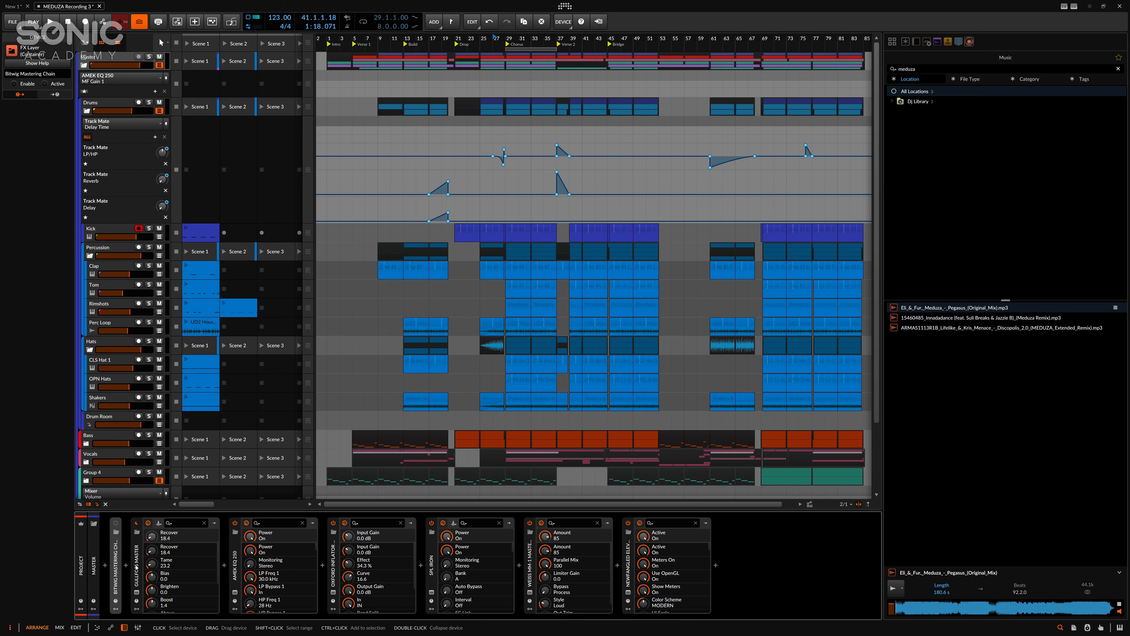
left_click(136, 567)
left_click(627, 569)
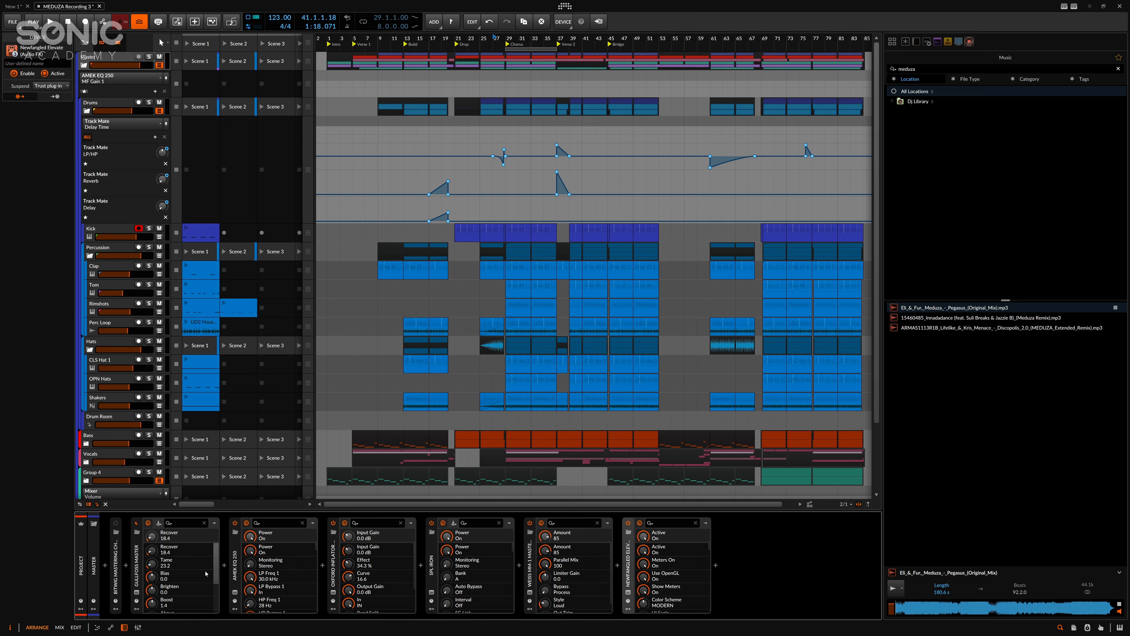
Solo the Drums group, play it from the Chorus marker and review its devices through to Newfangled Saturate
left_click(95, 102)
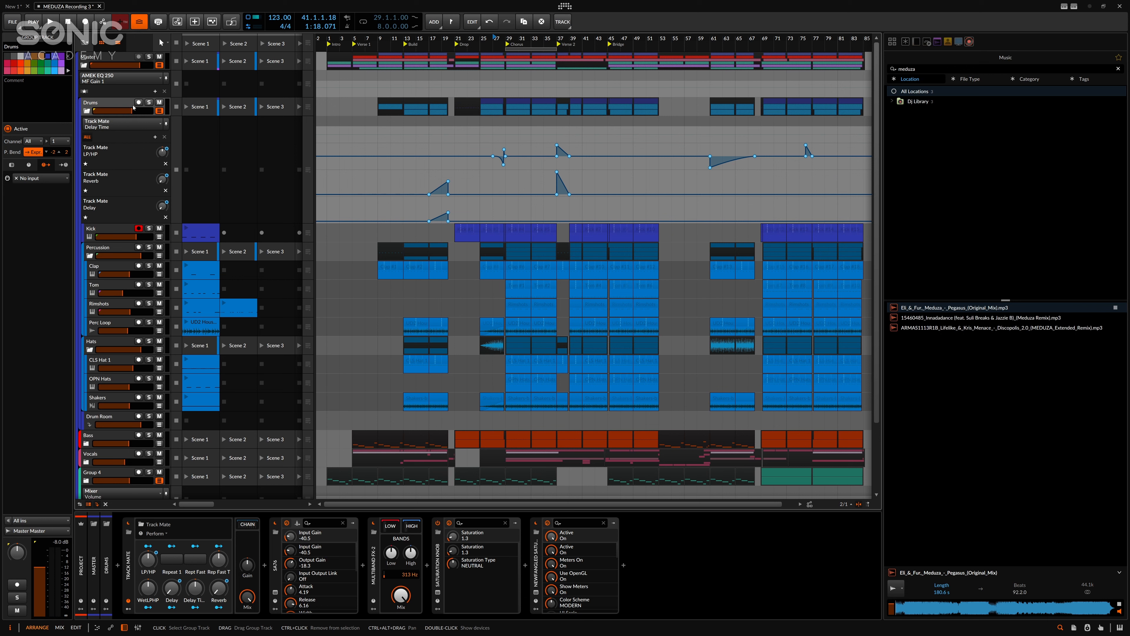
left_click(149, 103)
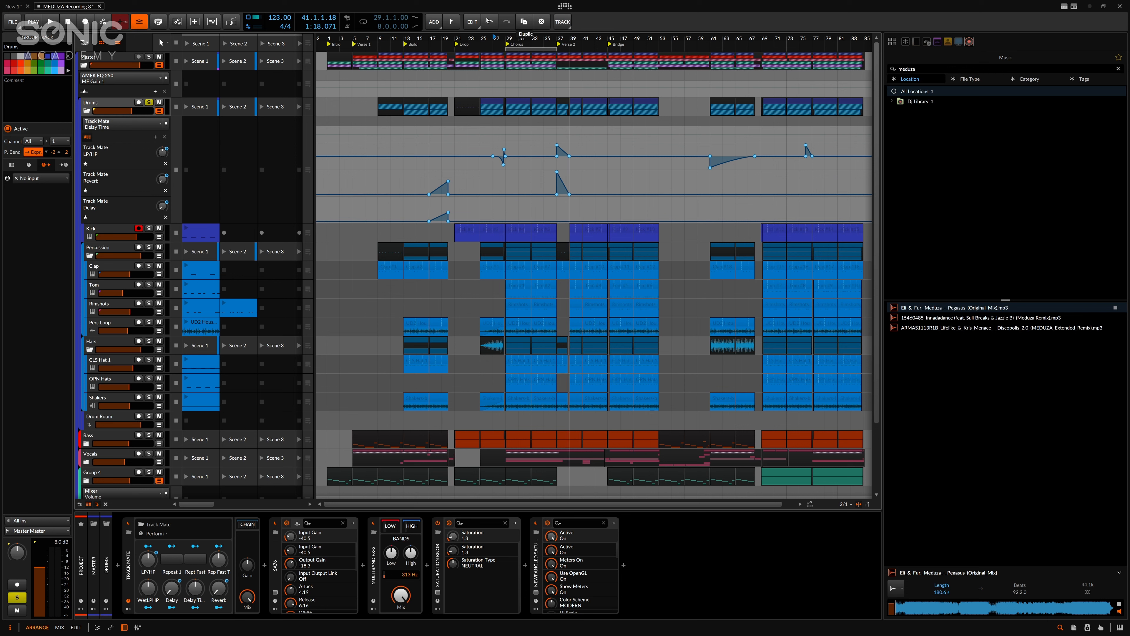
key("space")
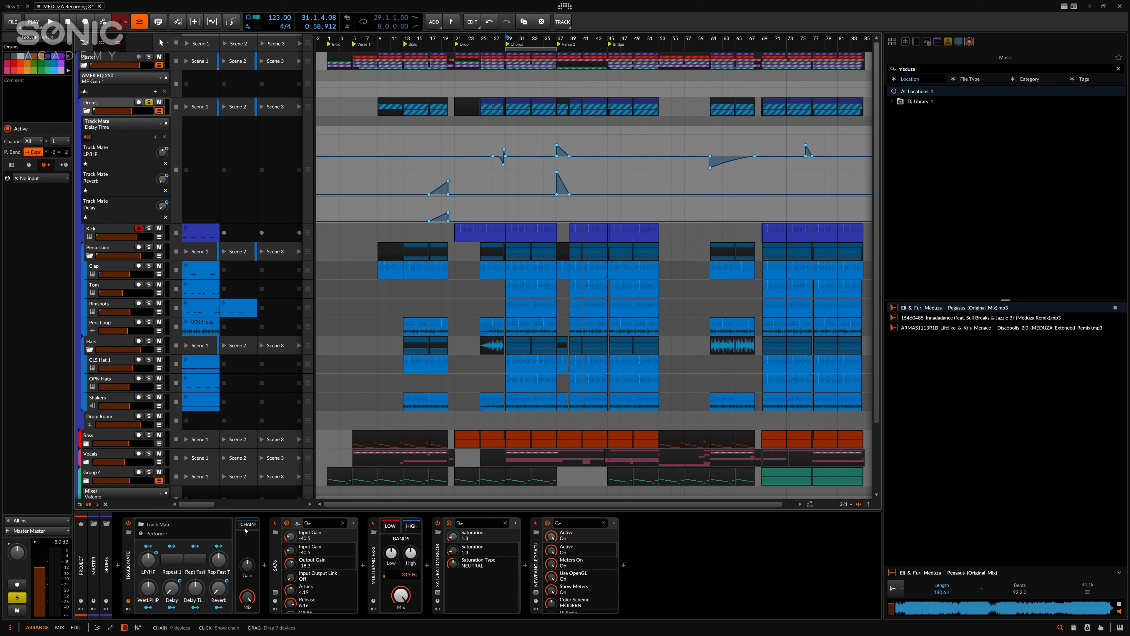
left_click(535, 562)
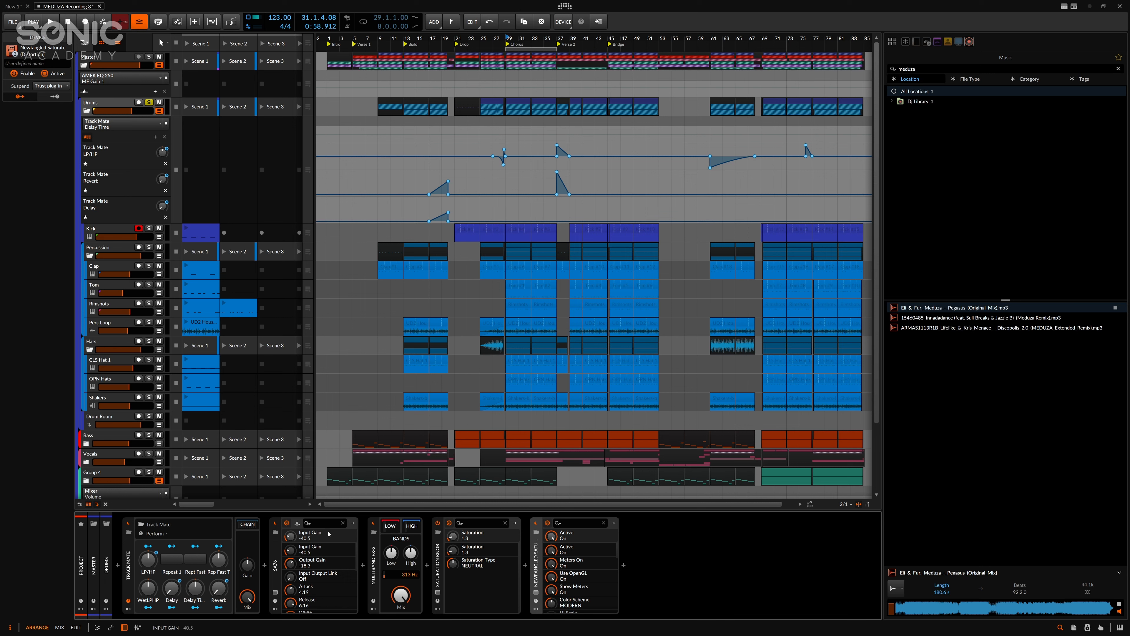
Play the drums and examine the Kick track's Kick 2, Compressor and Multiband FX-2, including the high band's device chain
left_click(109, 229)
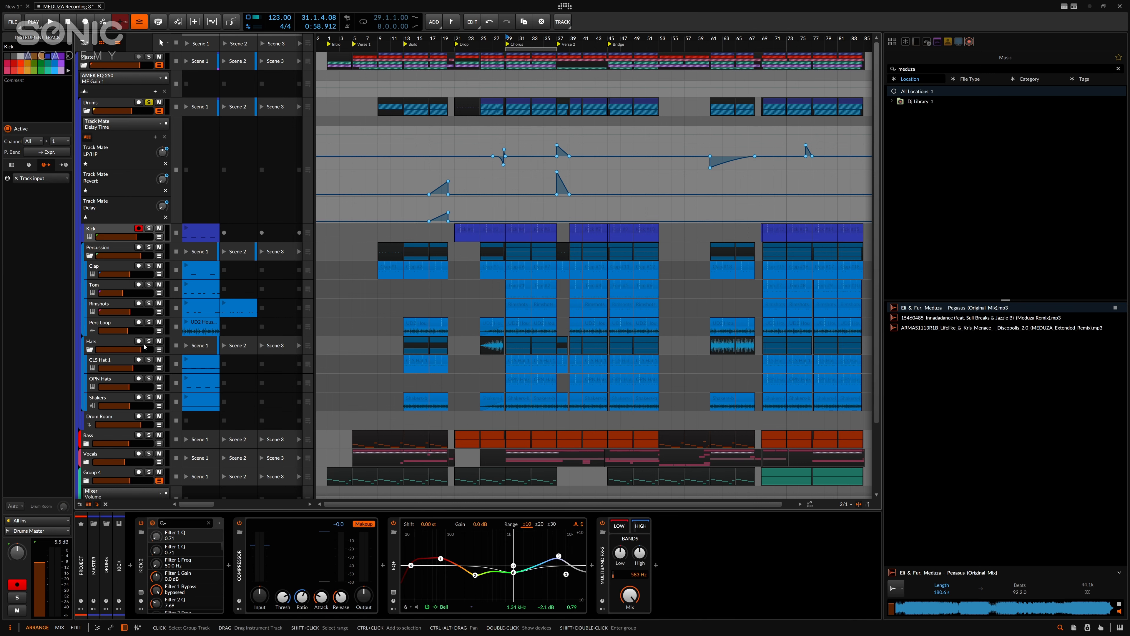
key("space")
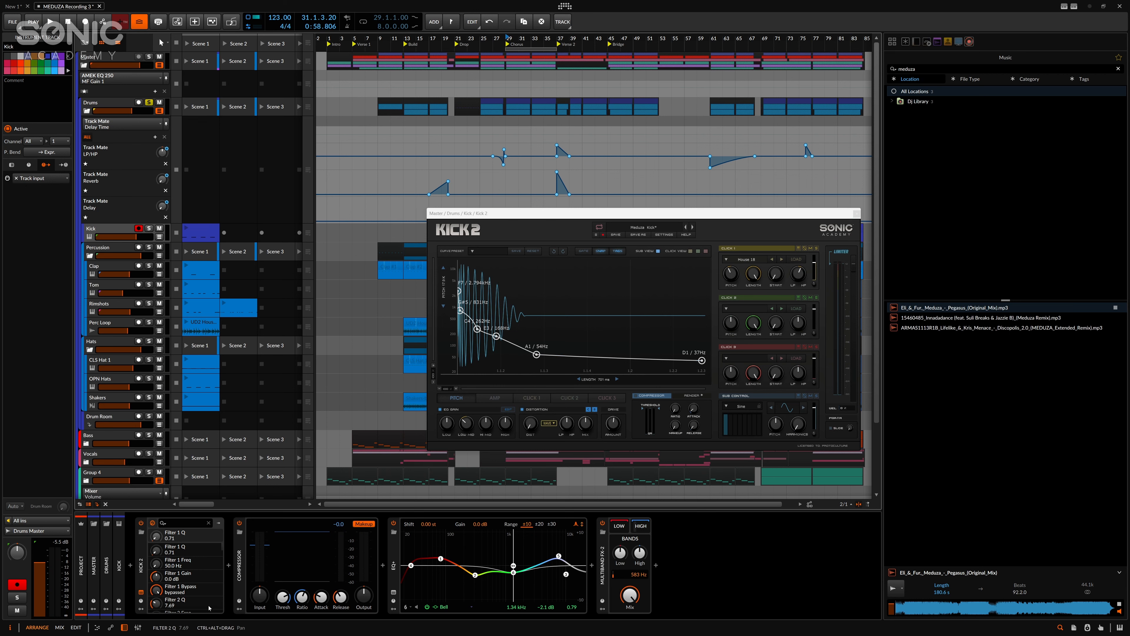
left_click(241, 576)
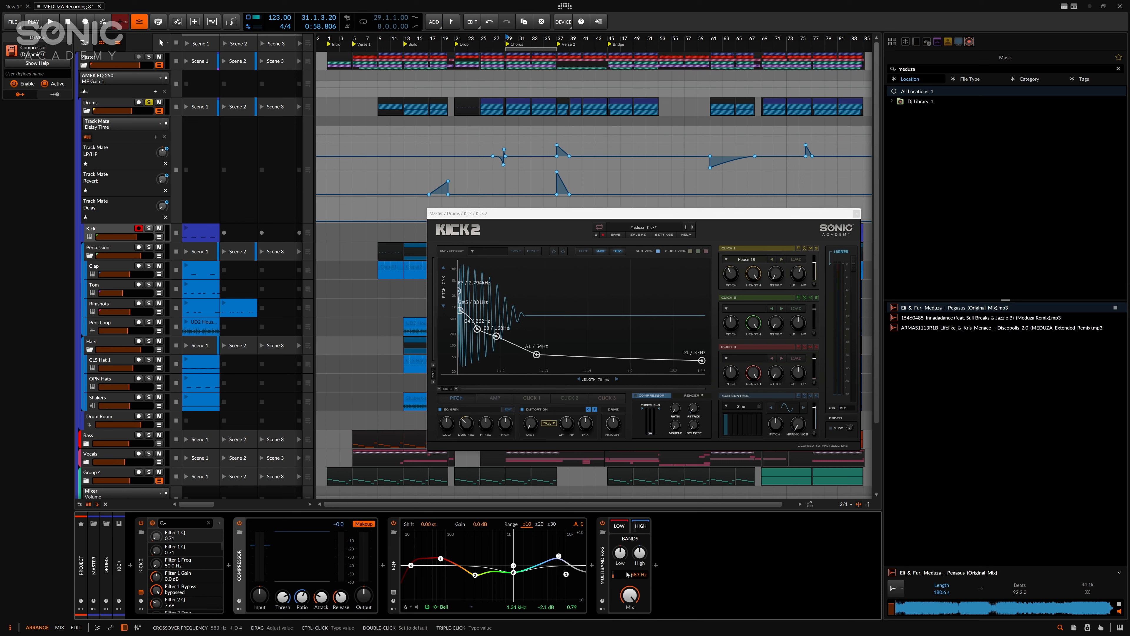
left_click(604, 566)
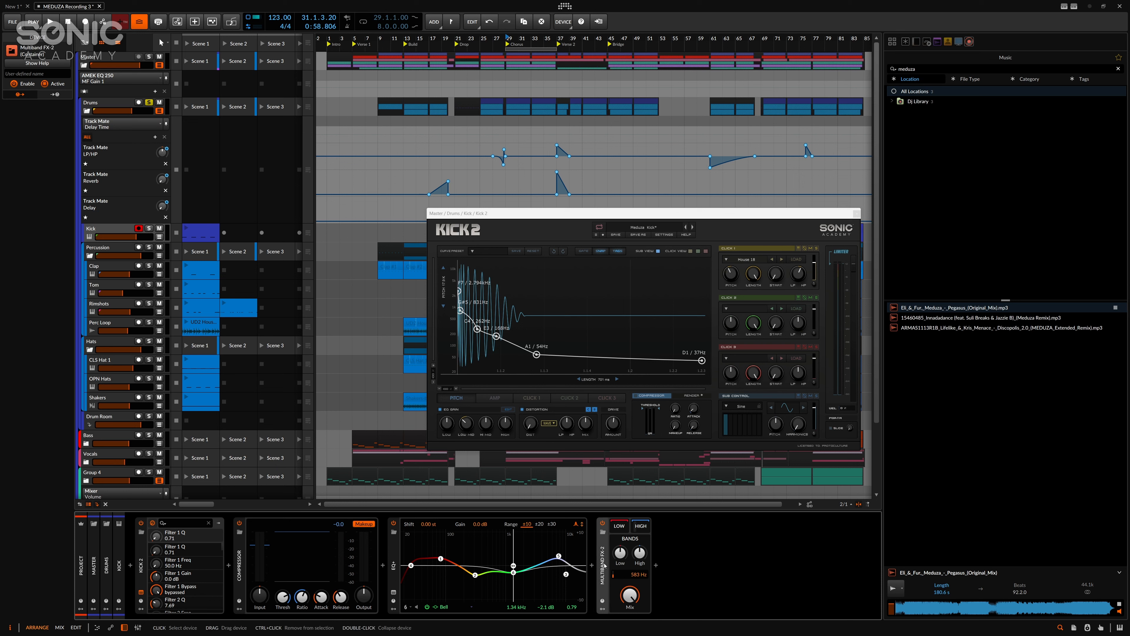
left_click(642, 532)
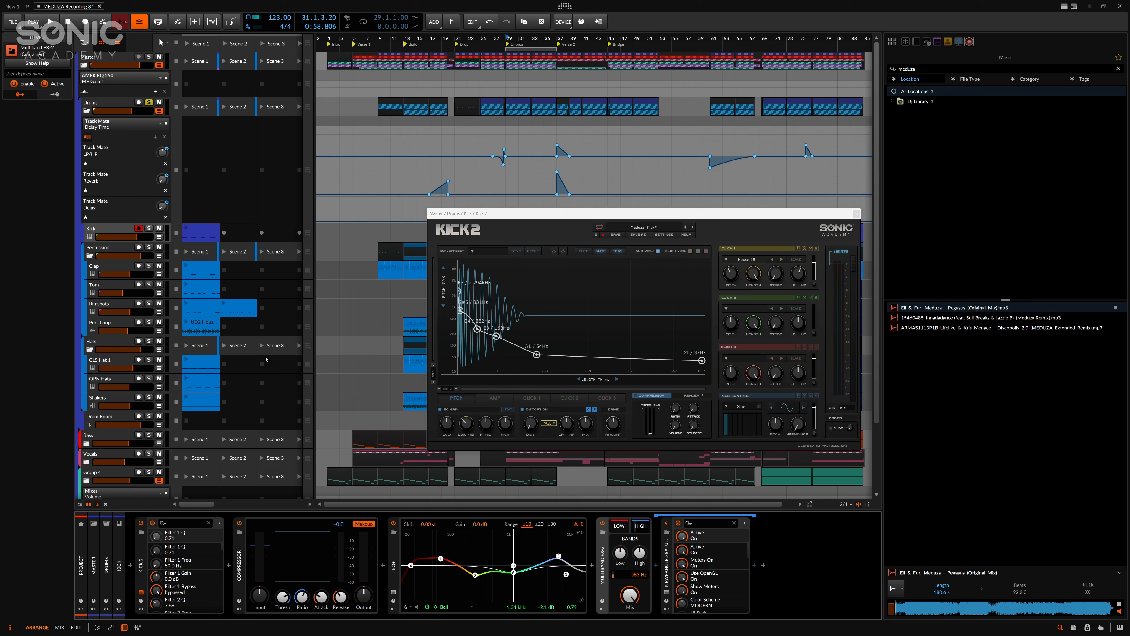
Examine the Clap track's four UD2 House Clap layers and the Peak Limiter in the Instrument Layer's FX chain
left_click(271, 323)
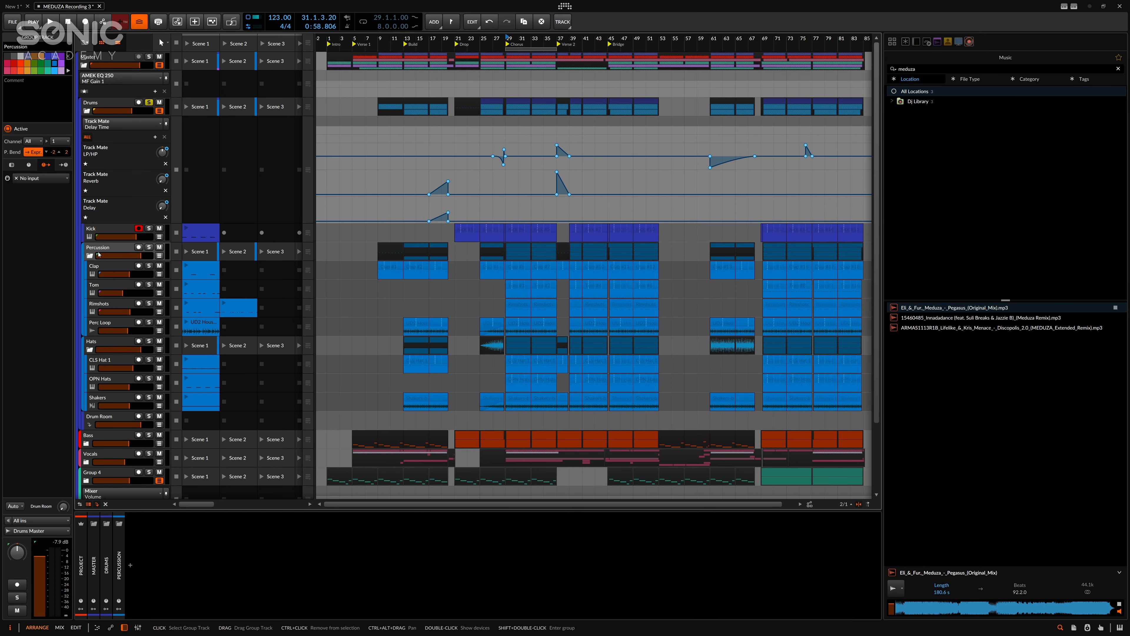
left_click(105, 265)
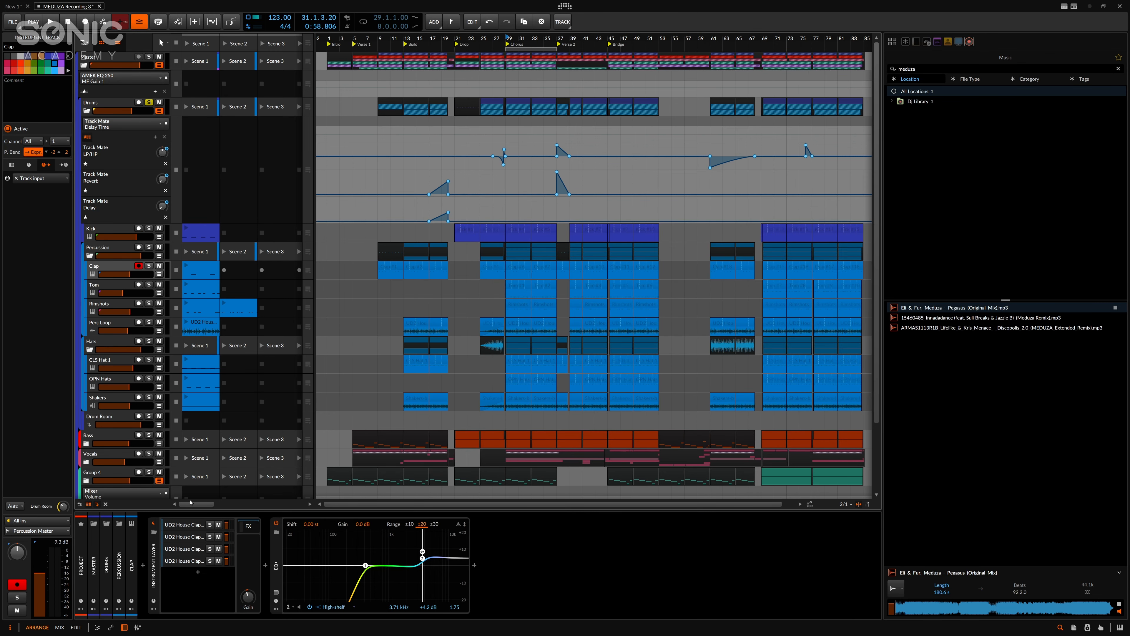
left_click(169, 559)
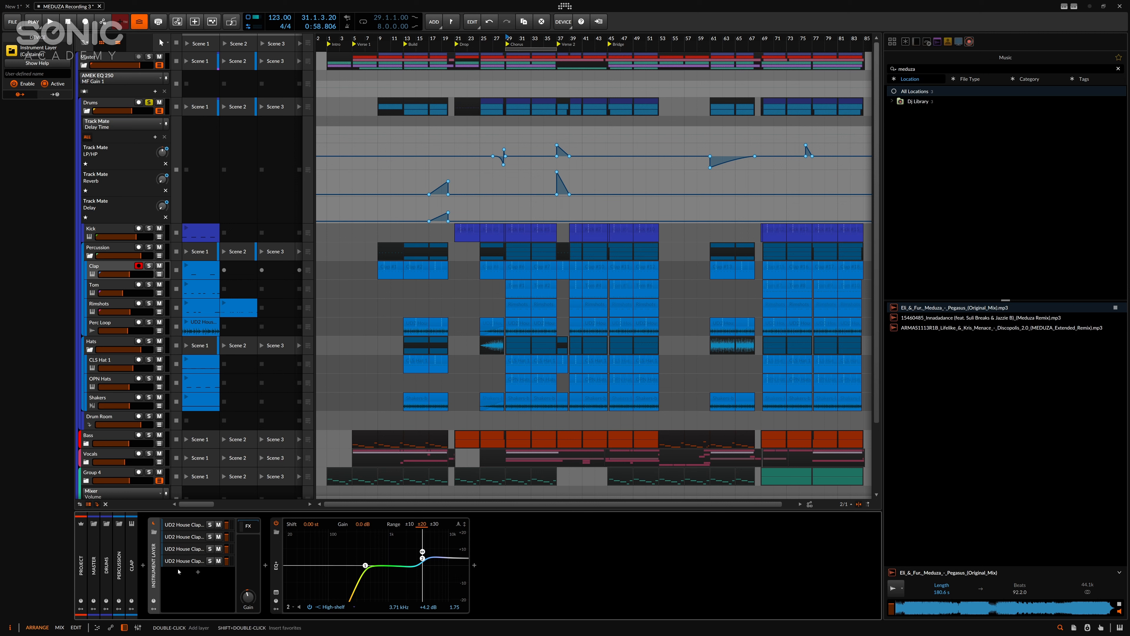
left_click(184, 549)
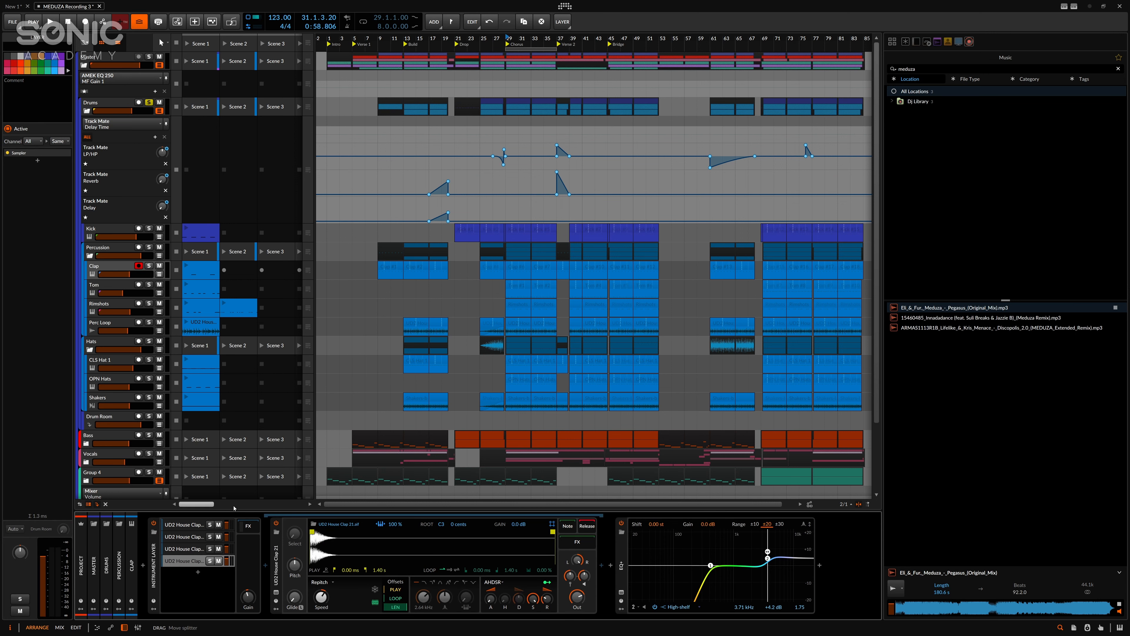
key("Up")
key("Up")
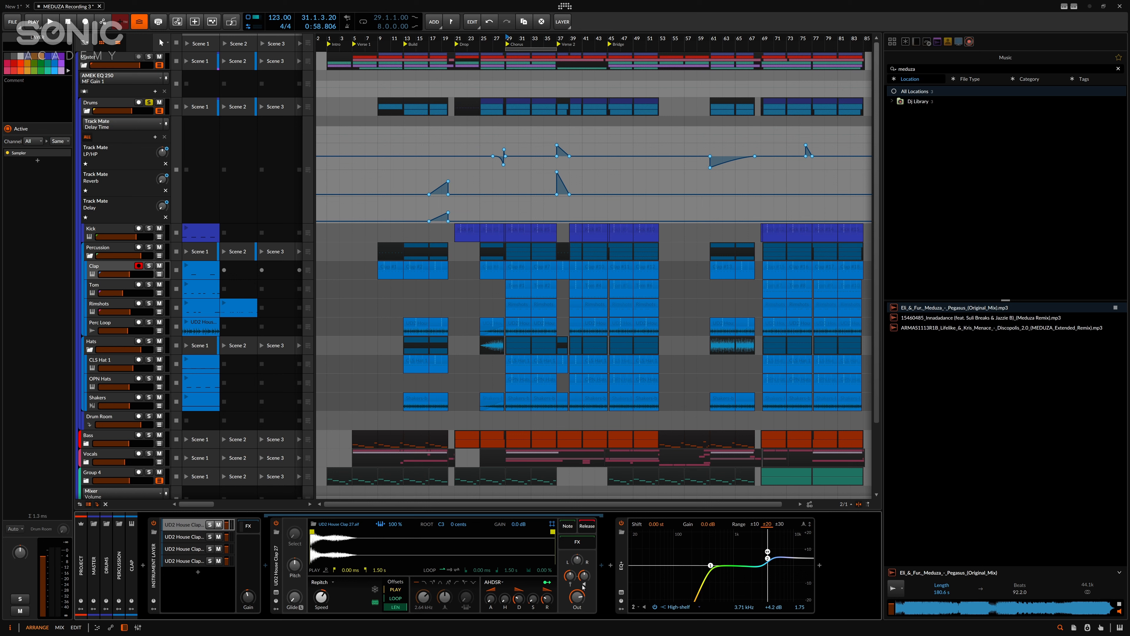
key("Down")
key("Down")
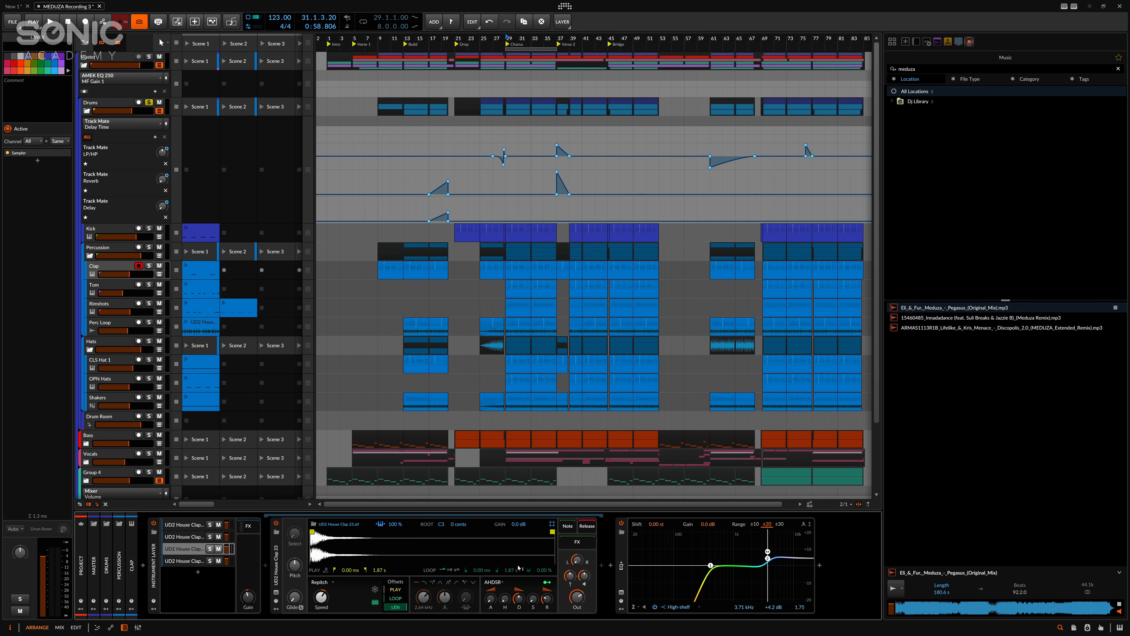
key("Down")
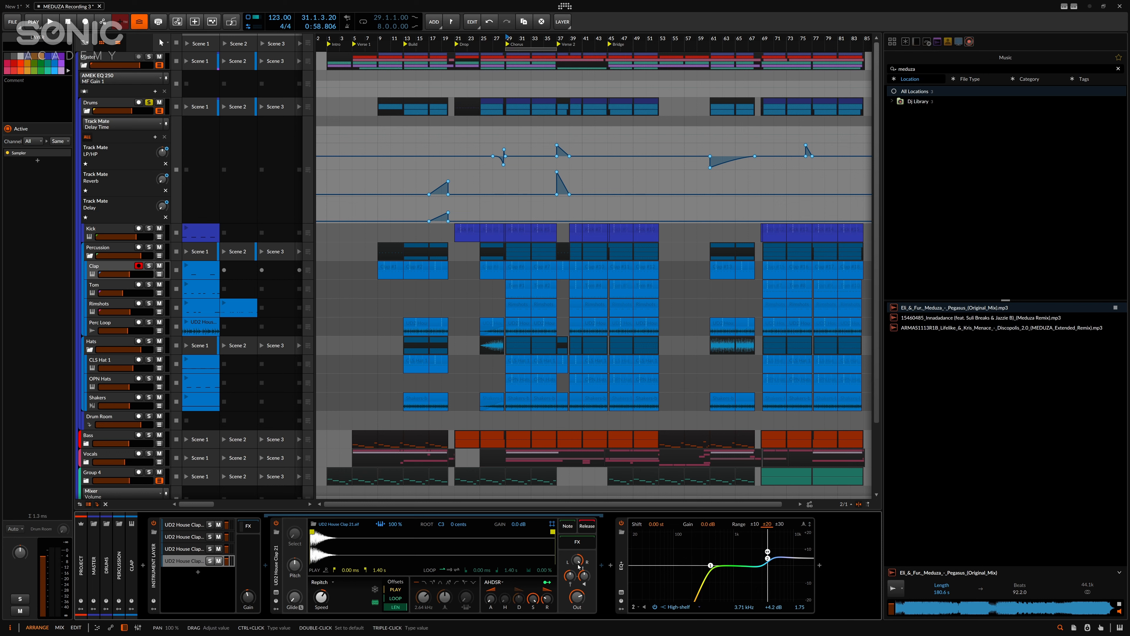
left_click(249, 526)
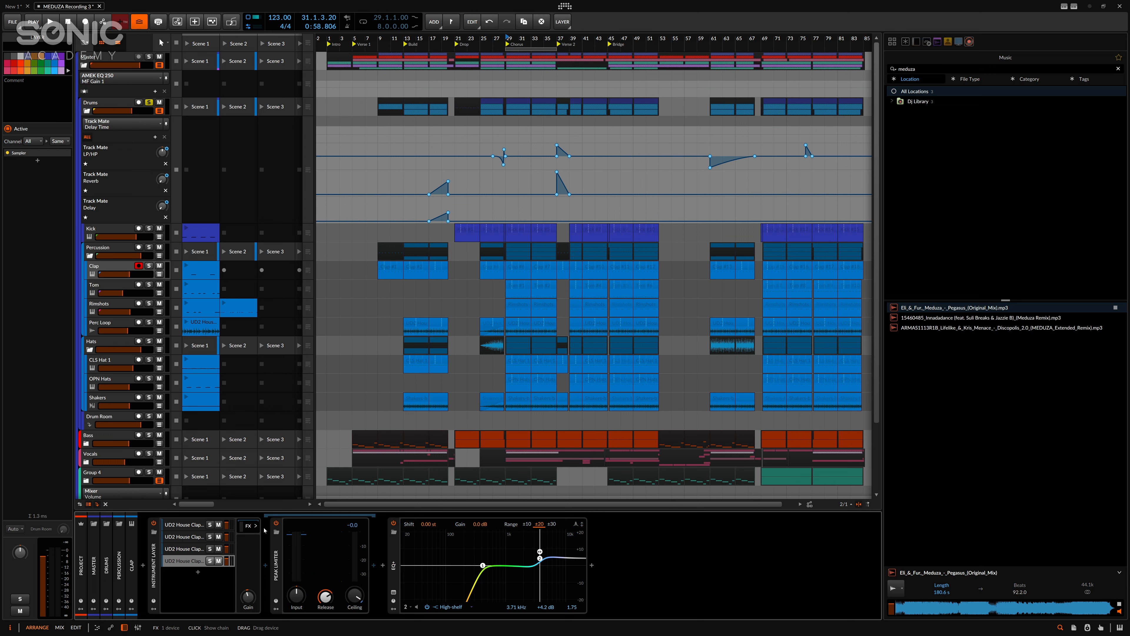
left_click(368, 534)
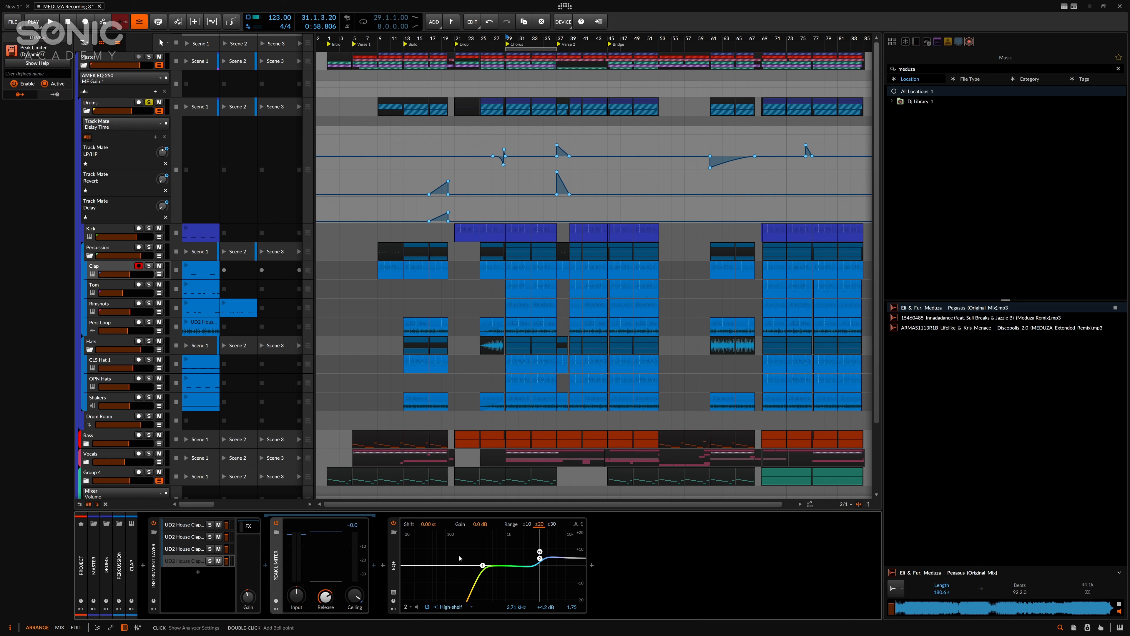
Solo the Clap, Tom and Rimshots tracks during playback from the Chorus marker and display the Tom track's devices
key("space")
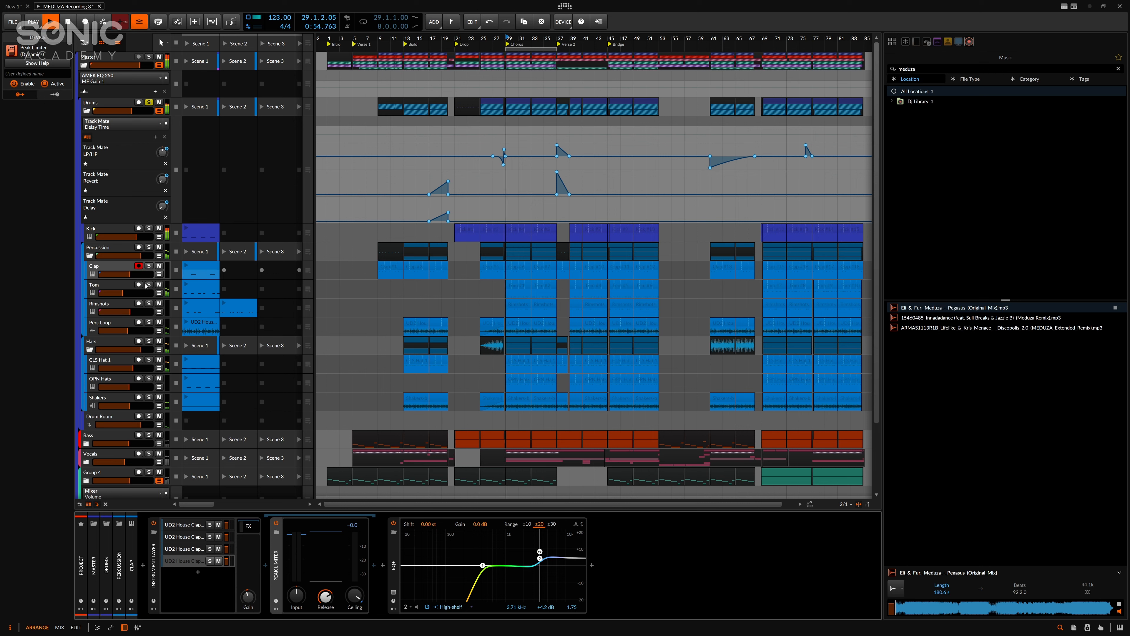
left_click(149, 266)
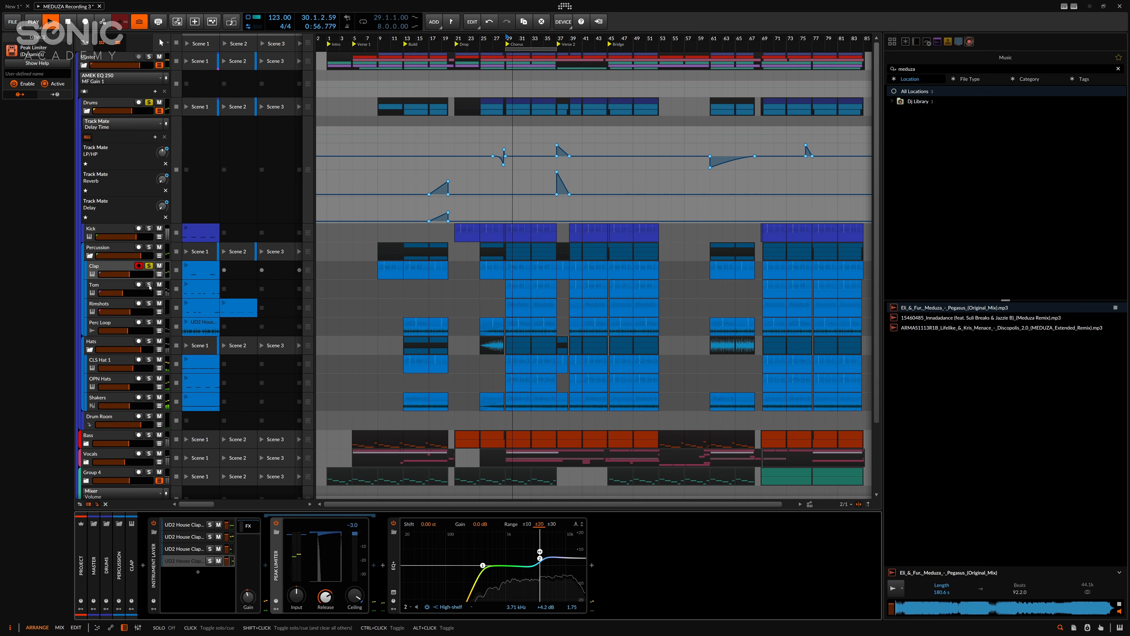
left_click(148, 285)
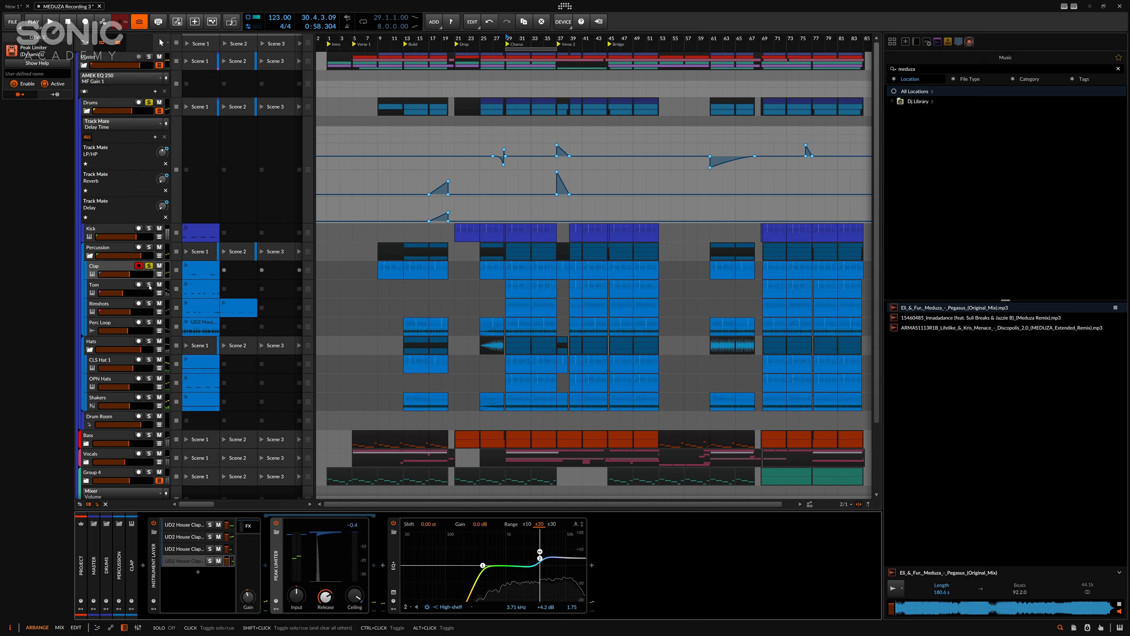
left_click(124, 286)
key("space")
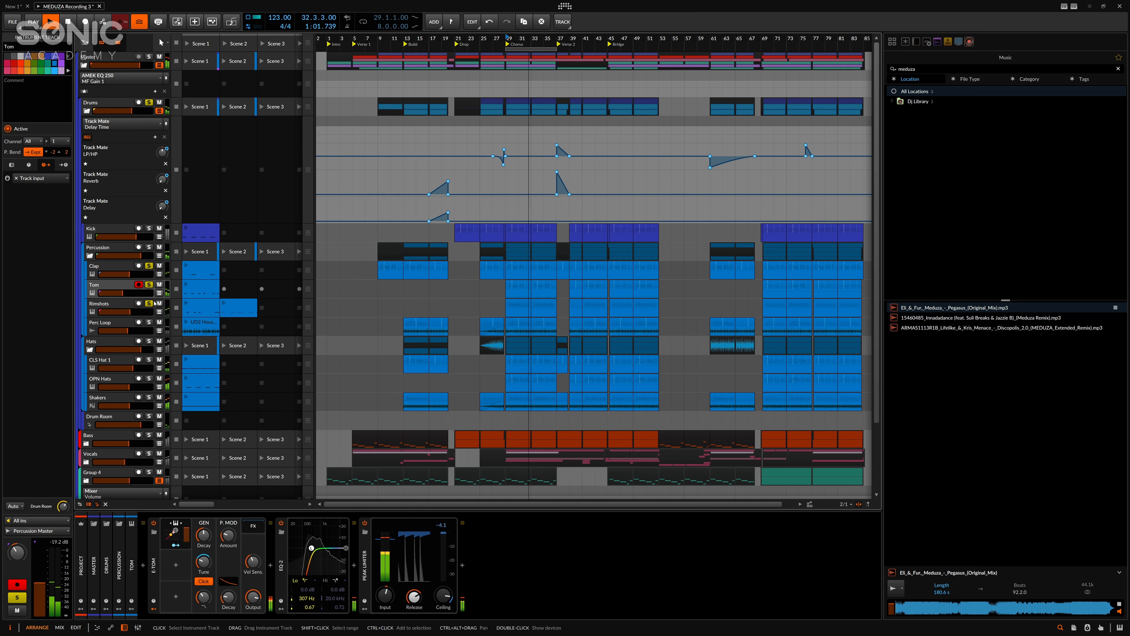
key("space")
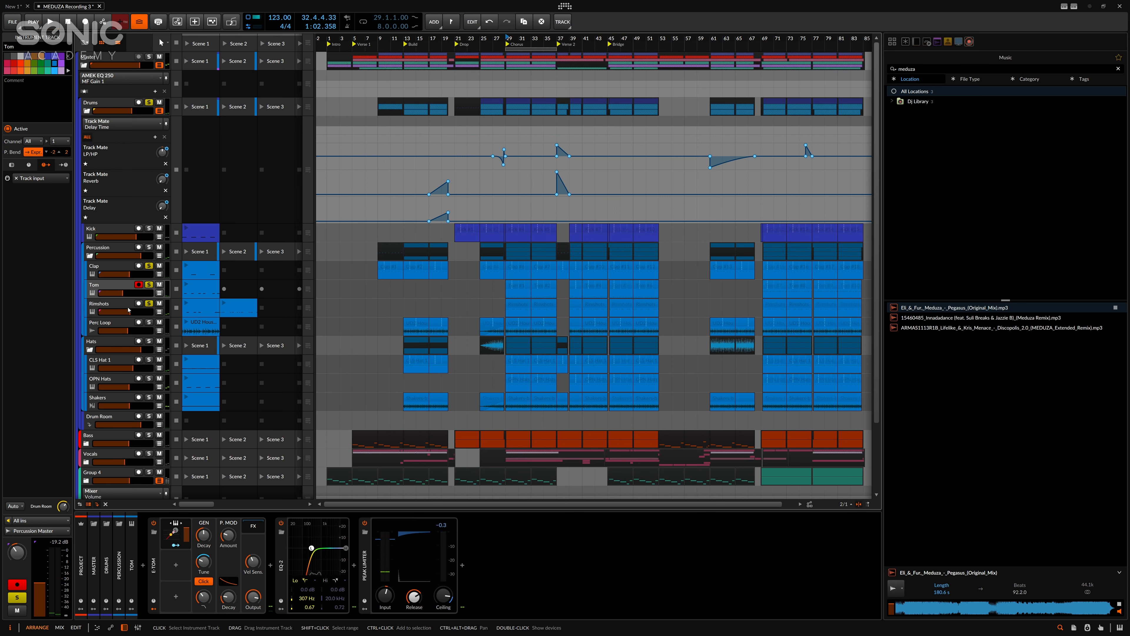
Display the Rimshots track's Drum Machine chain and play the soloed percussion from the Chorus marker
left_click(125, 307)
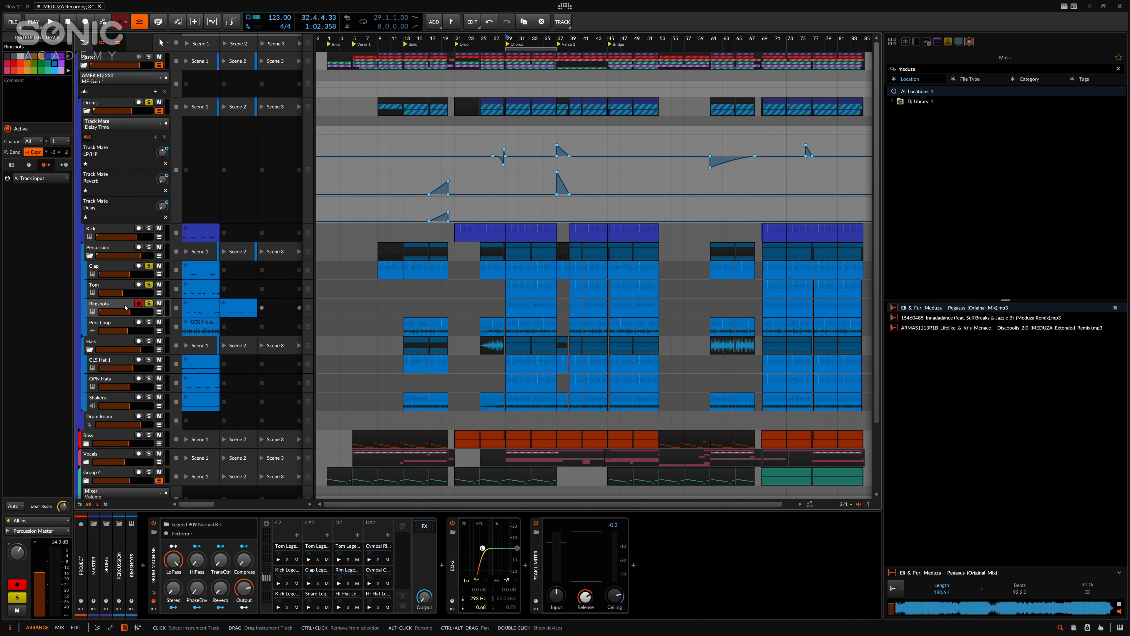
key("space")
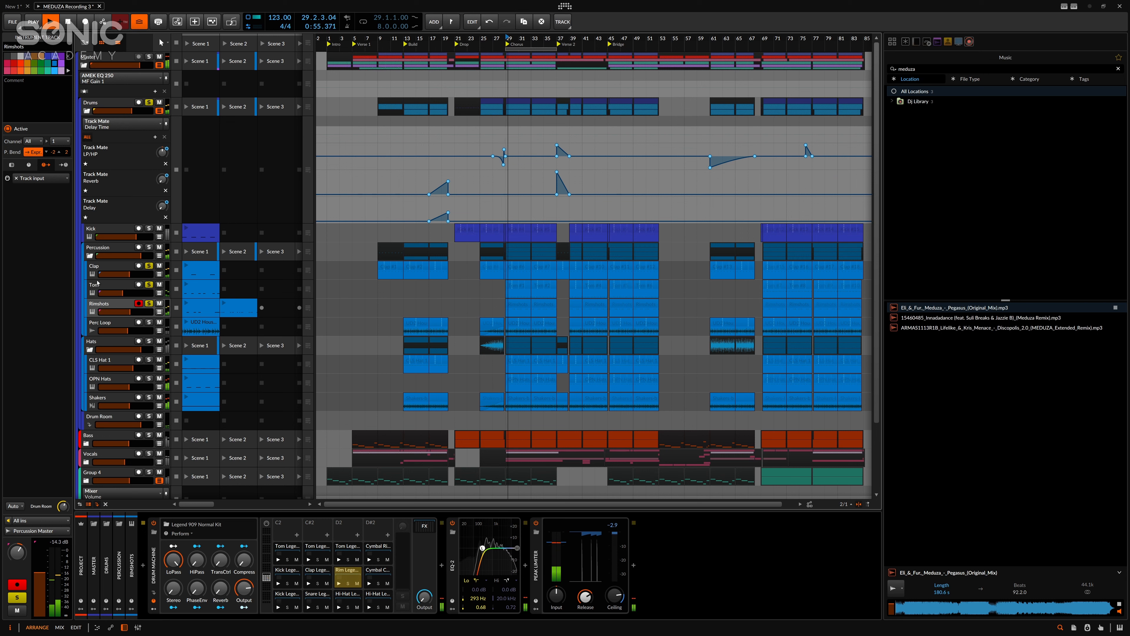
key("space")
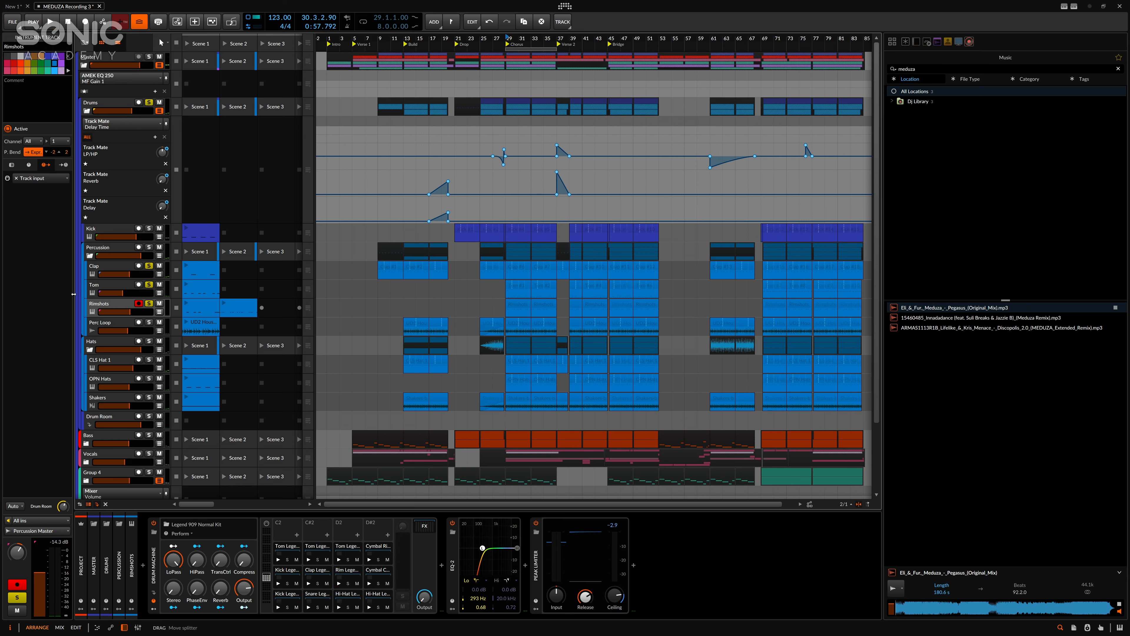
Solo the Perc Loop track as well, display its devices and play it from the Chorus marker
left_click(105, 324)
key("space")
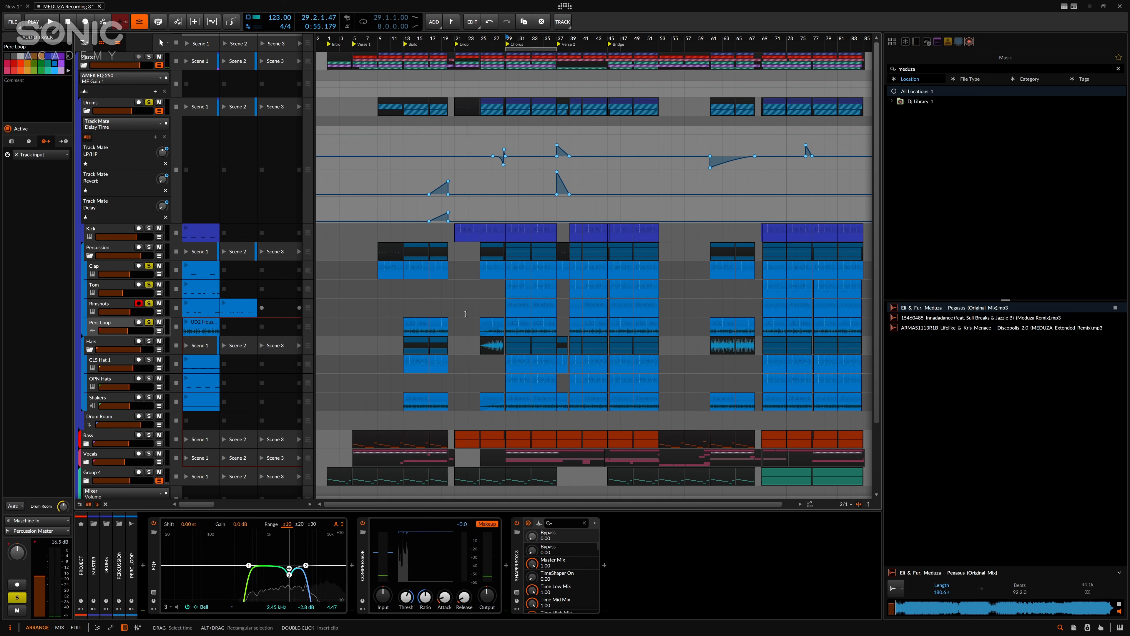
Play the soloed percussion from the Chorus marker and inspect the ShaperBox 3 device on the Perc Loop track
key("space")
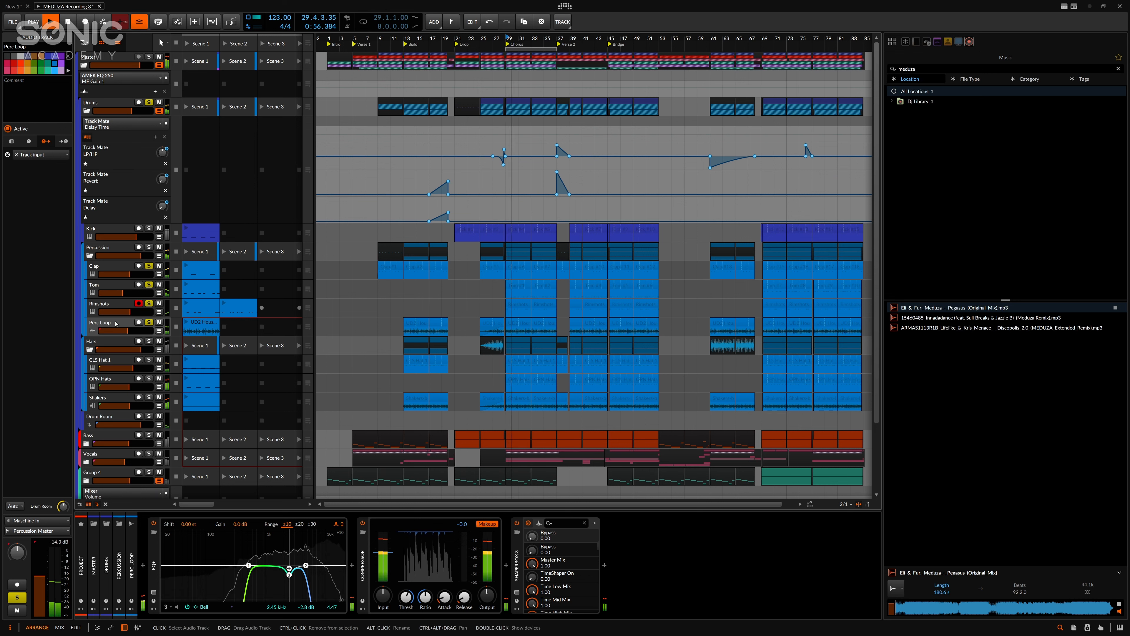
key("space")
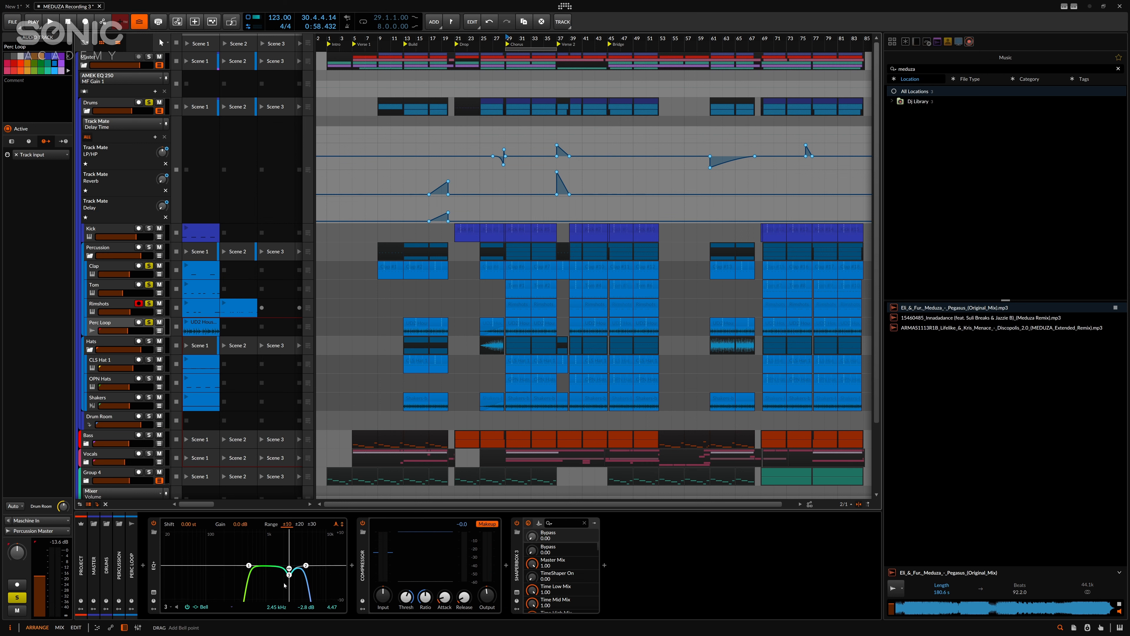
left_click(519, 578)
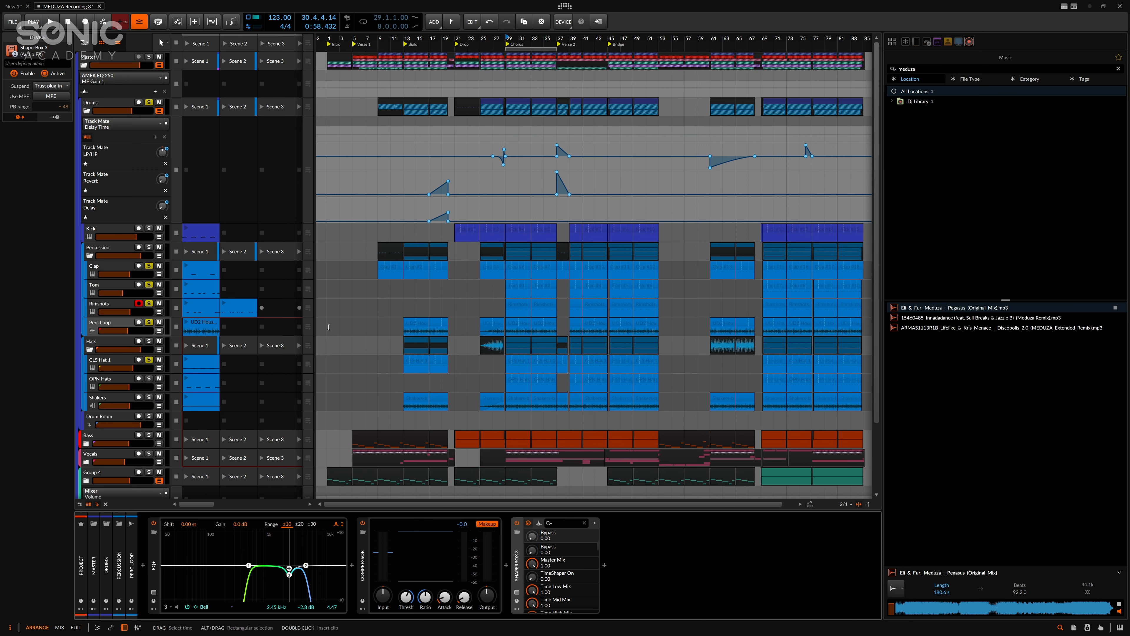
Play the soloed CLS Hat 1 together with the percussion from the Chorus marker and display the CLS Hat 1 track's devices
key("space")
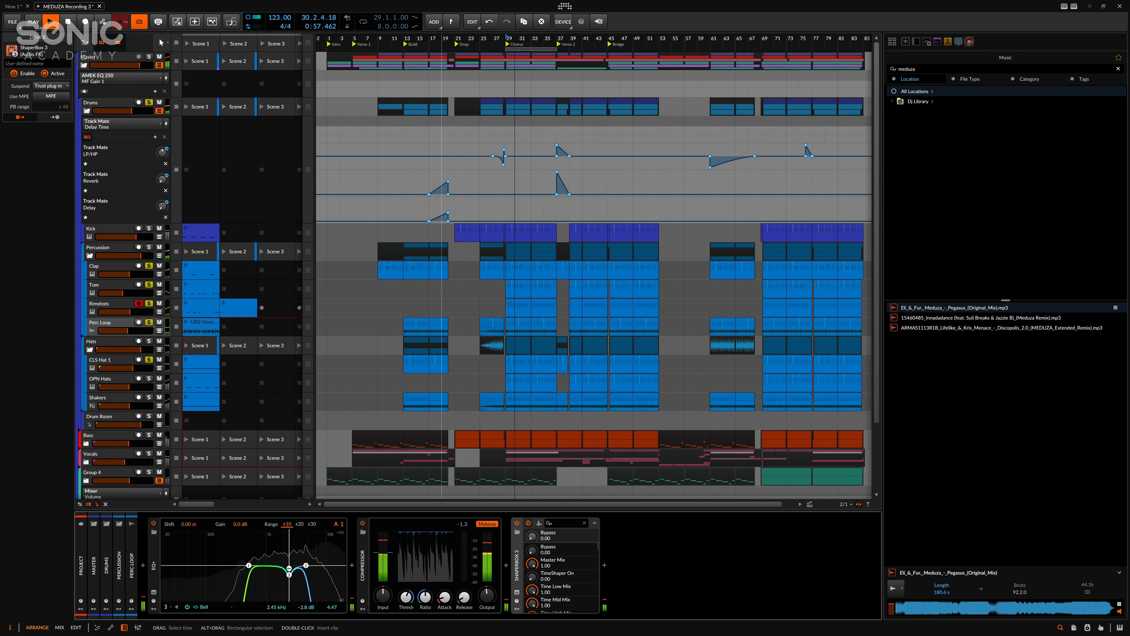
key("space")
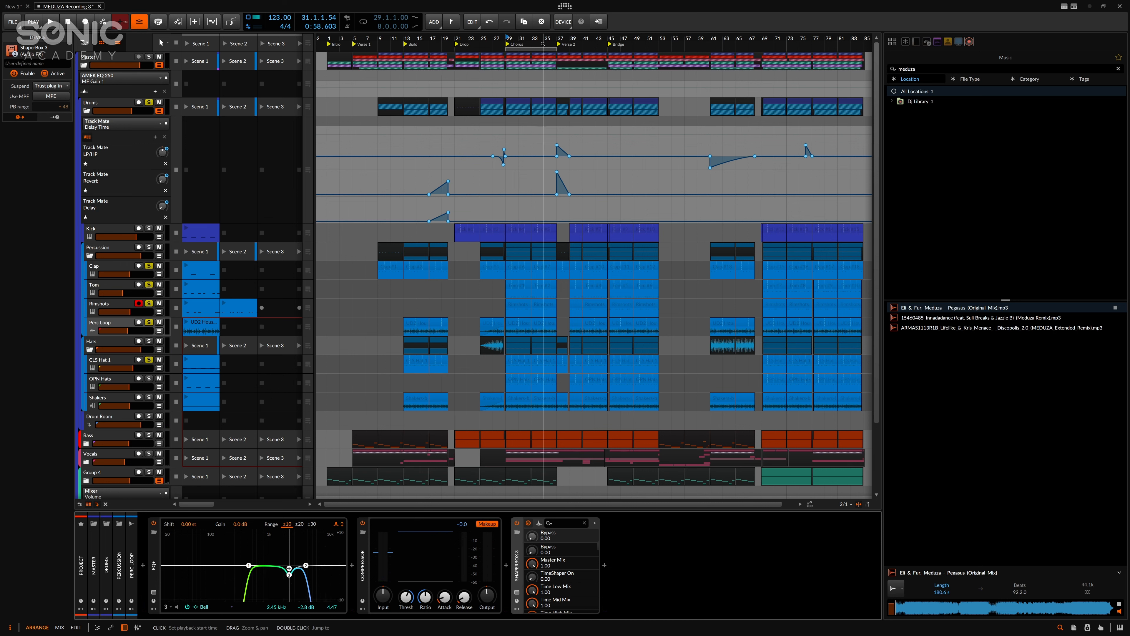
key("space")
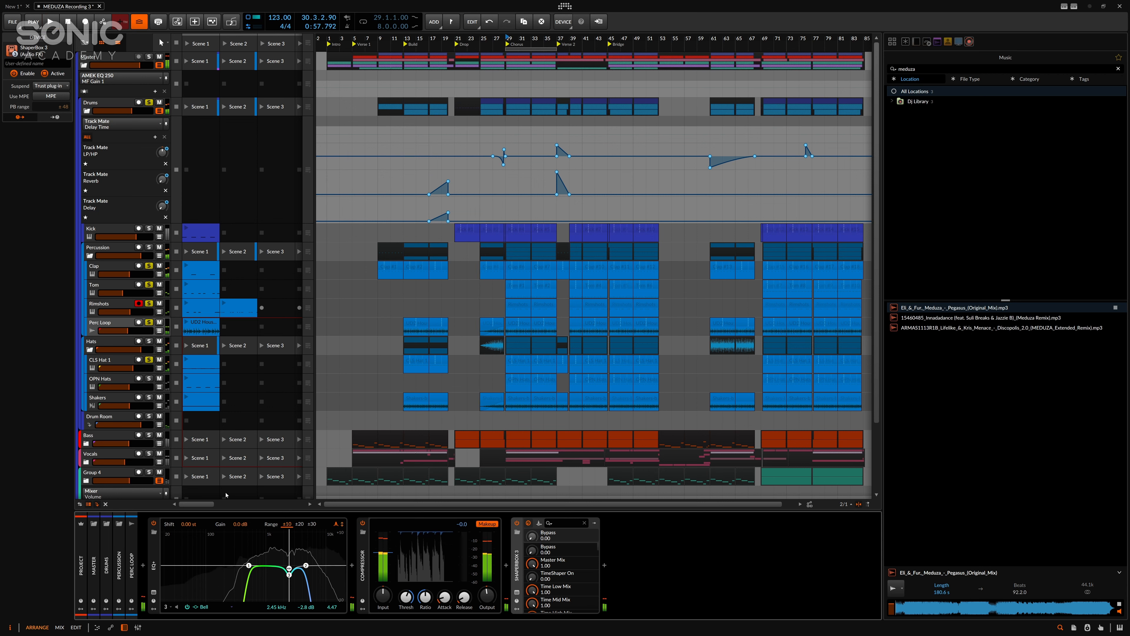
left_click(111, 360)
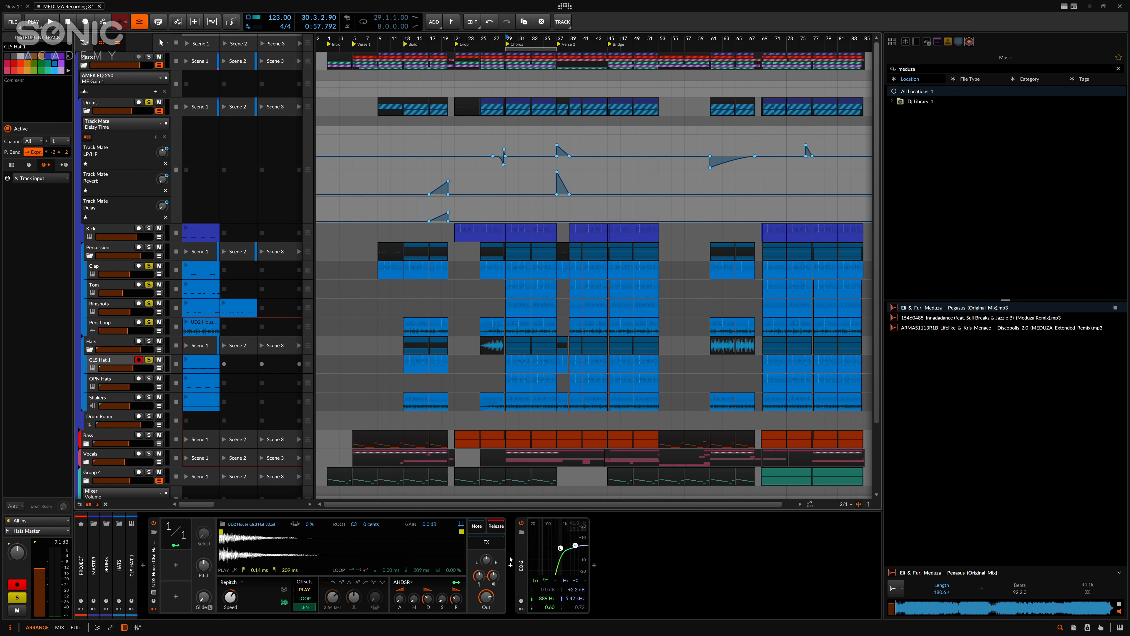
Solo the OPN Hats track as well and display its Instrument Layer device
left_click(163, 376)
key("space")
left_click(149, 378)
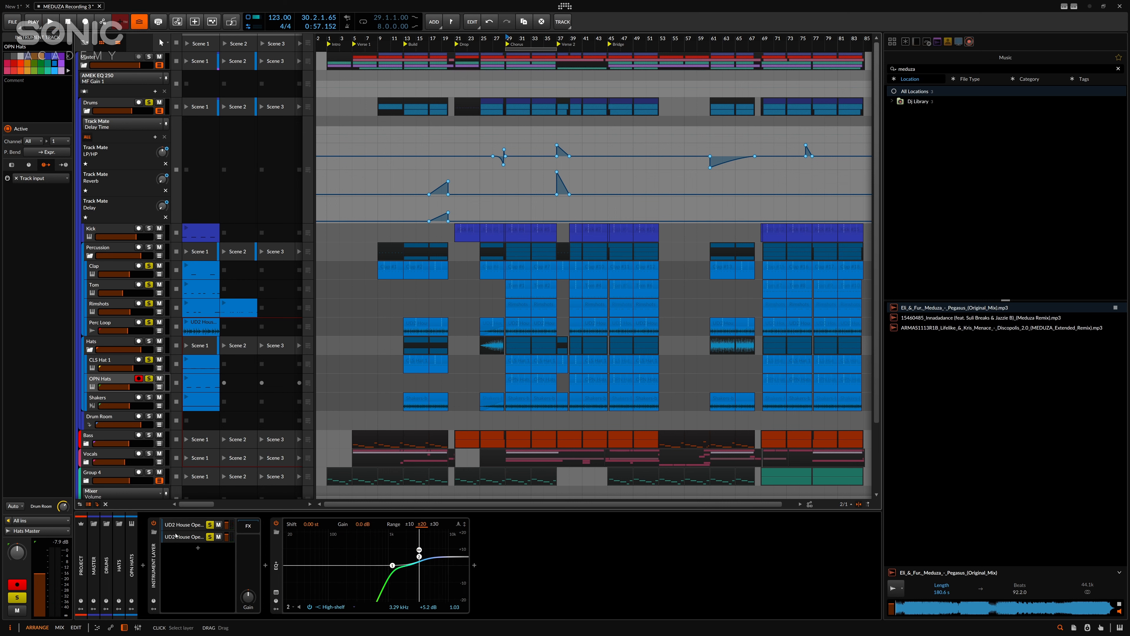
Examine both UD2 House open-hat layers of the OPN Hats track, including each sampler and its FX chain
left_click(188, 527)
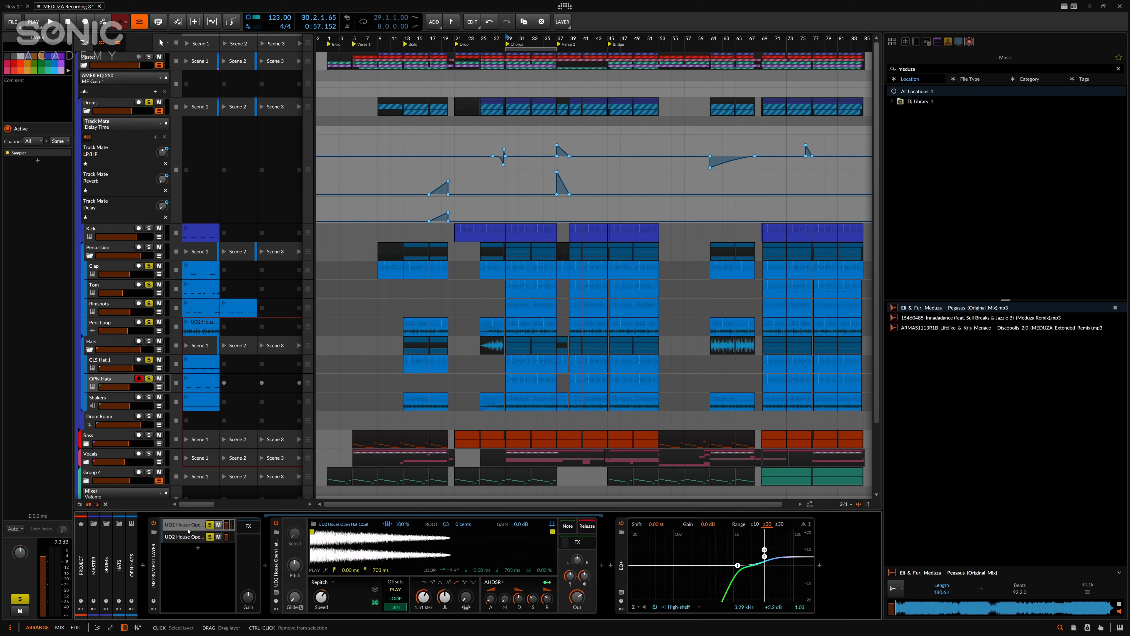
left_click(577, 541)
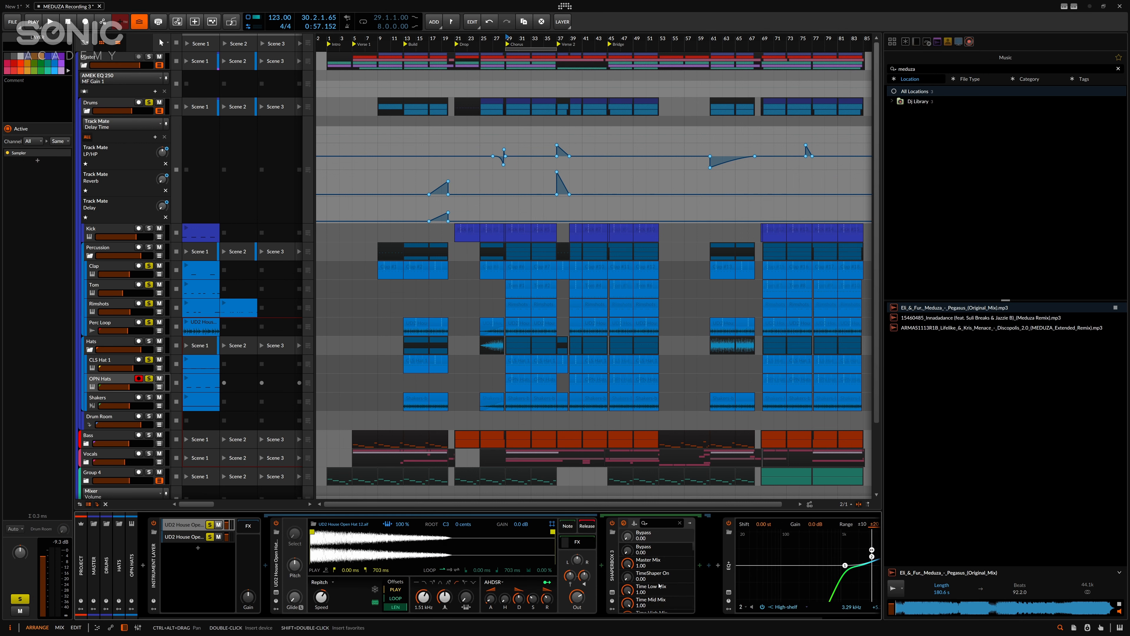
left_click(172, 538)
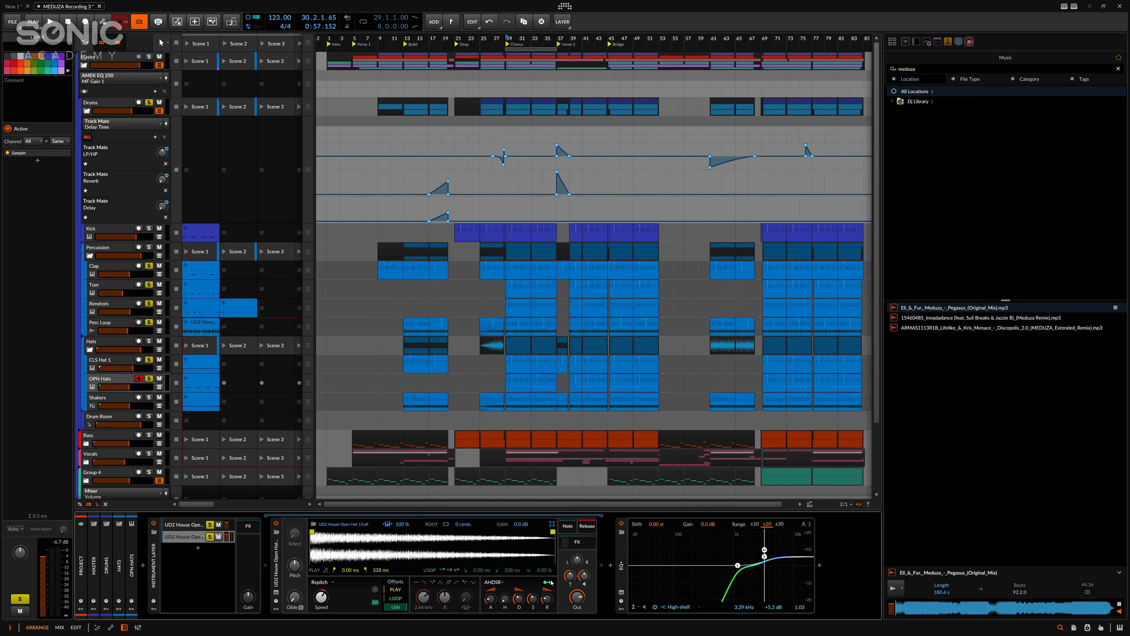
left_click(575, 543)
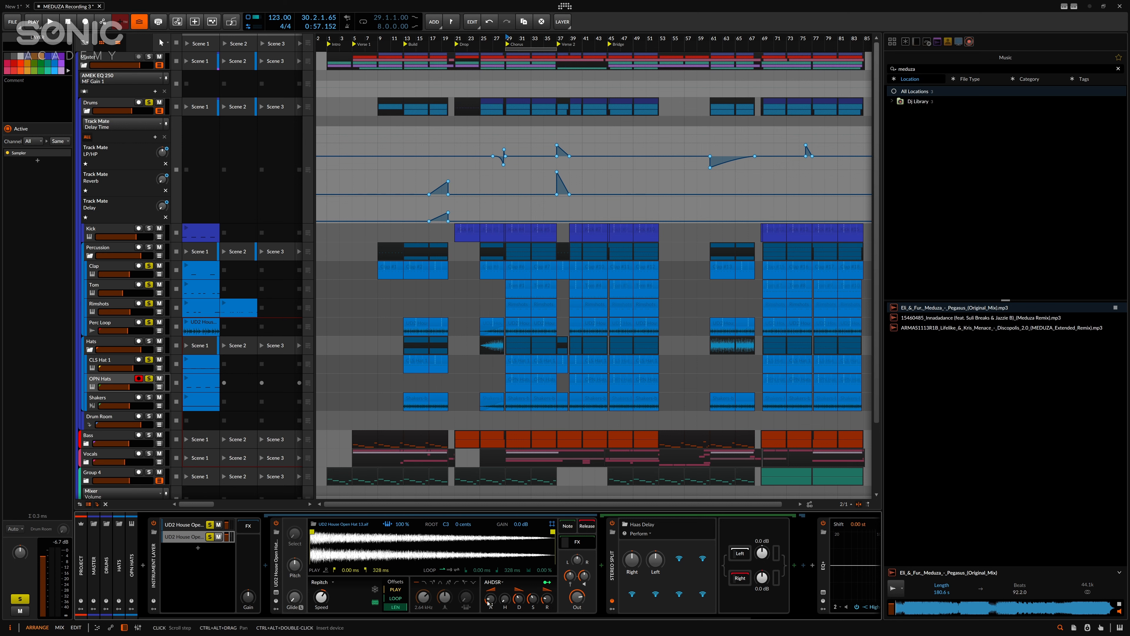
Turn off solo on both OPN Hats layers and play the soloed drums from the Chorus marker
left_click(209, 529)
left_click(209, 529)
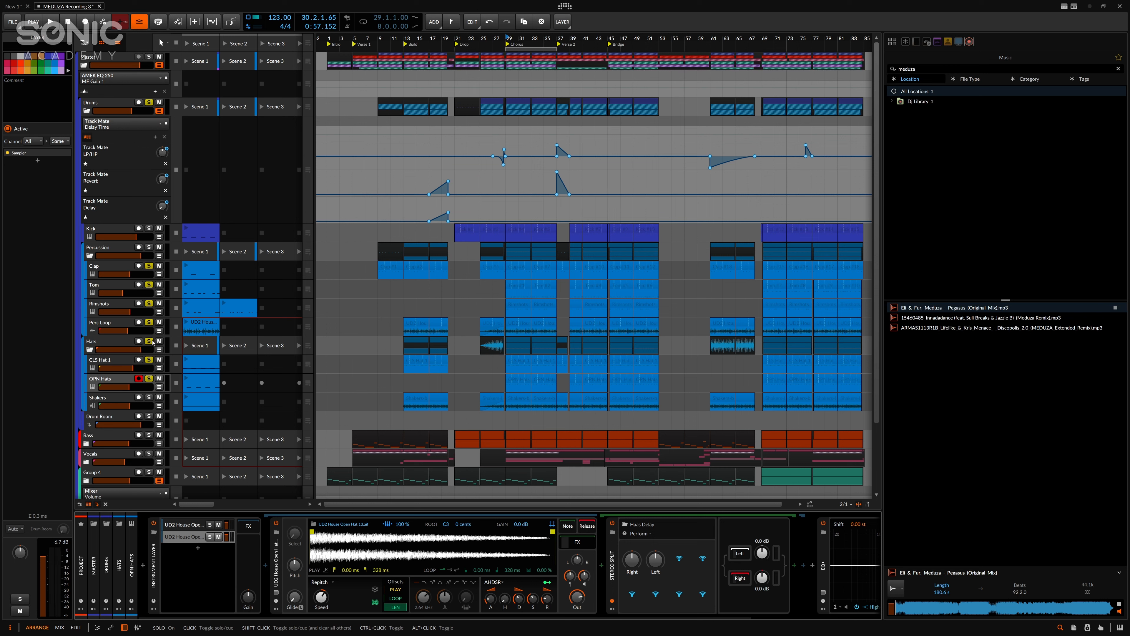
key("space")
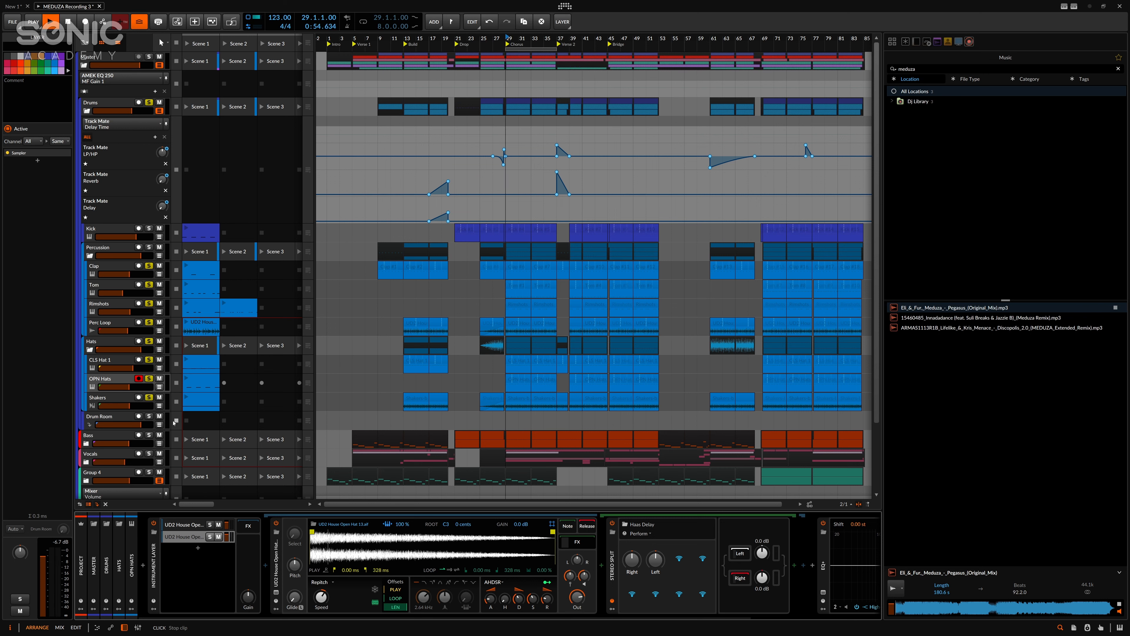
Display the Shakers track's devices, examine the shaker instrument's pattern page in the Komplete Kontrol window and close it
left_click(122, 397)
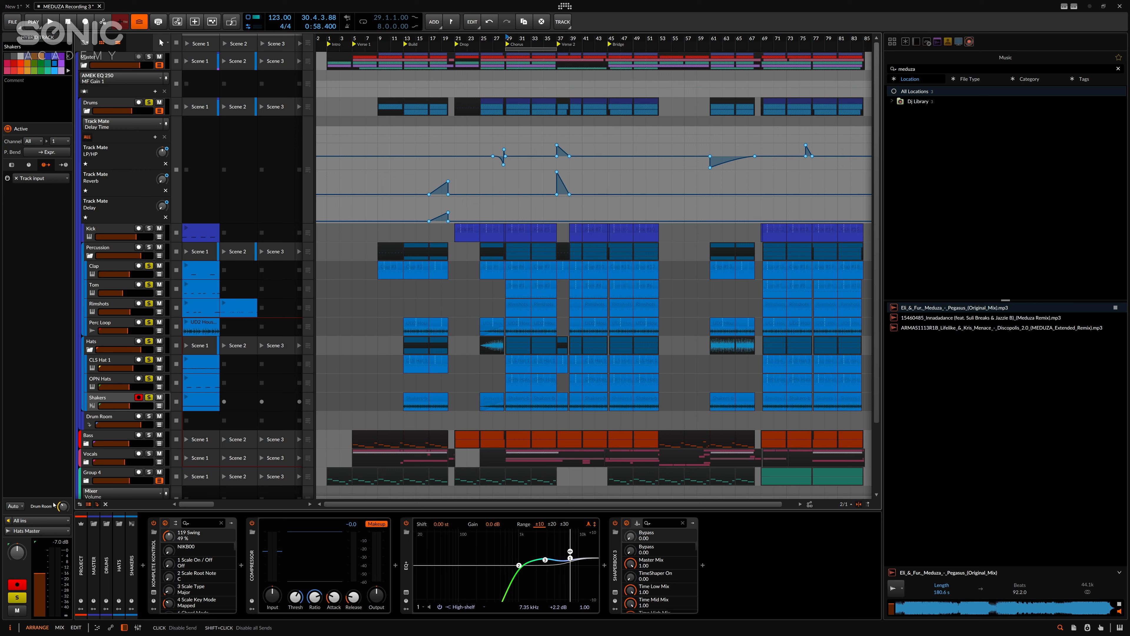
left_click(153, 592)
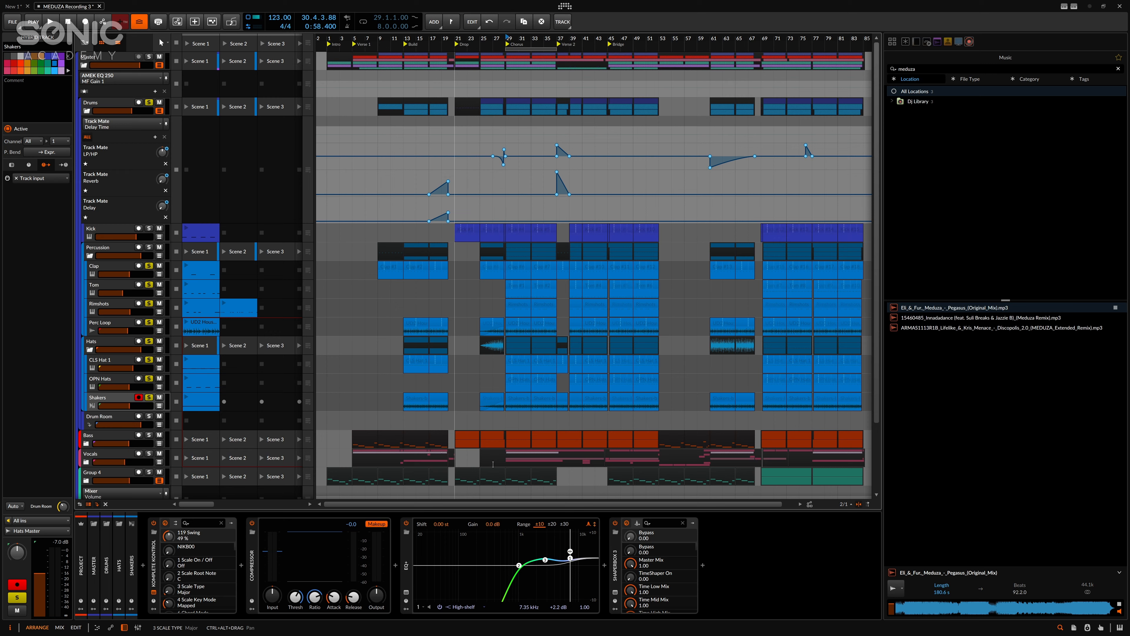
left_click_drag(669, 248, 448, 112)
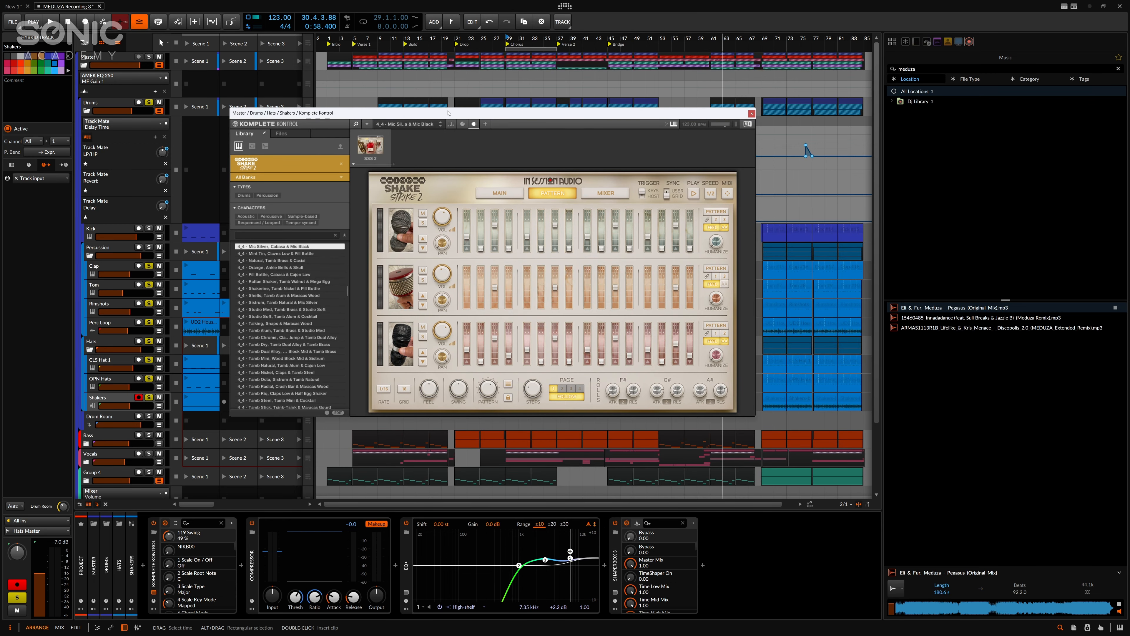
left_click(751, 113)
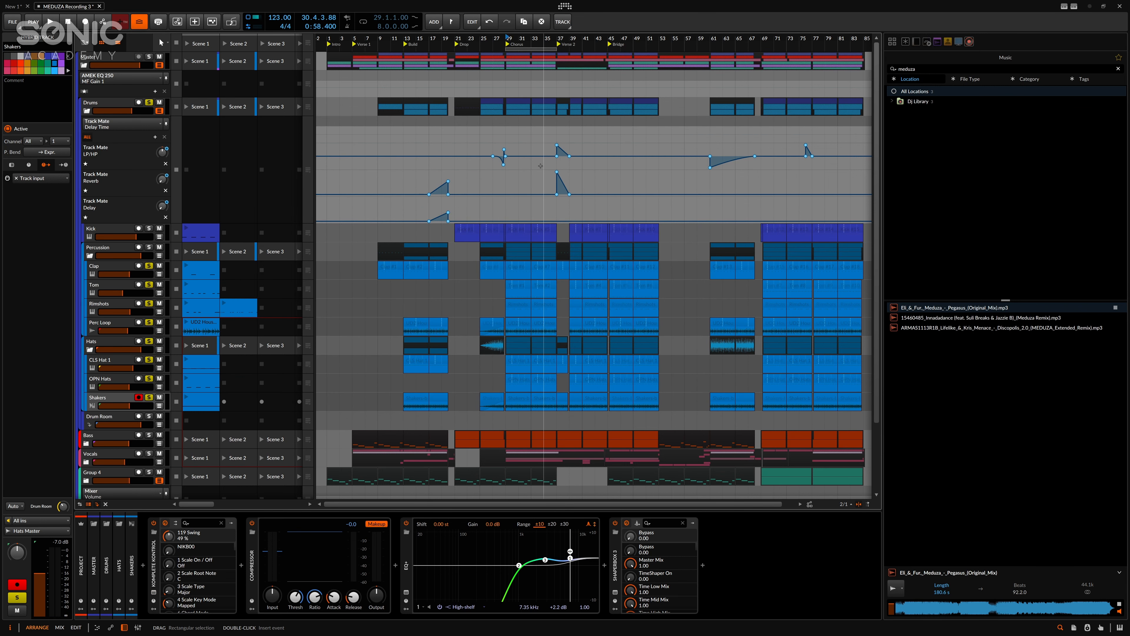
Play the soloed drums with the shakers from the Chorus marker and display the Drum Room track's reverb and EQ devices
key("space")
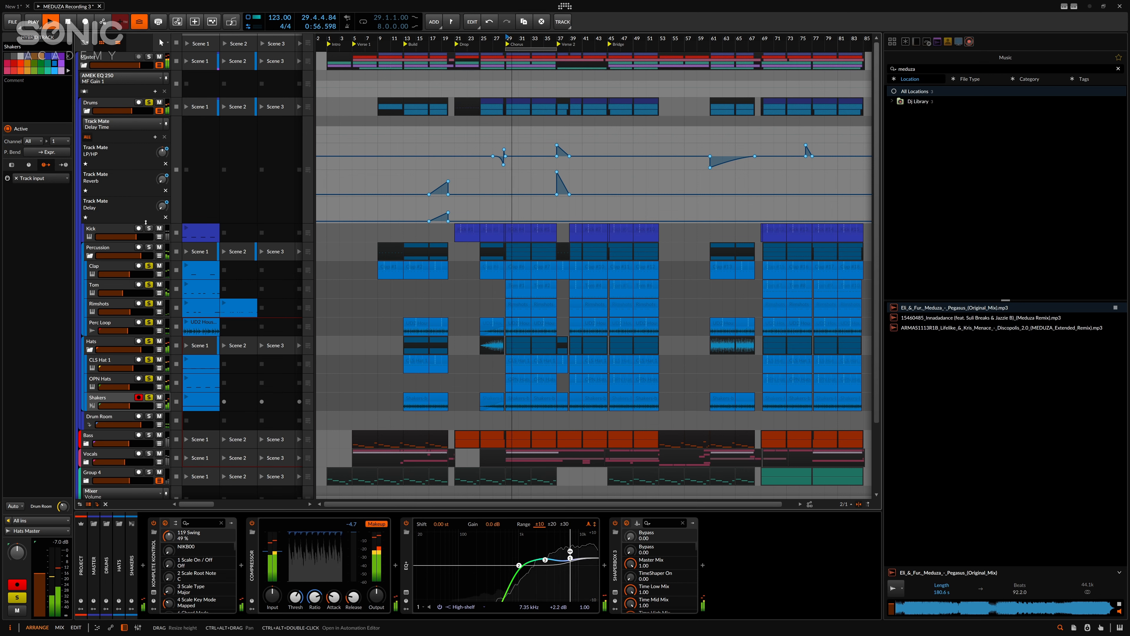
key("space")
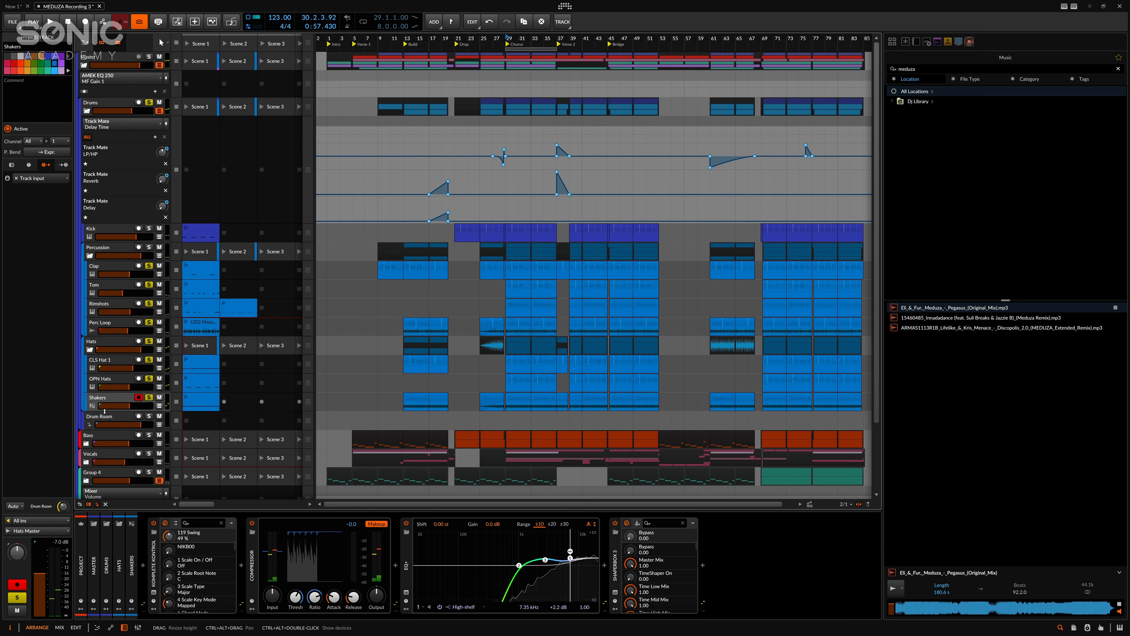
left_click(106, 416)
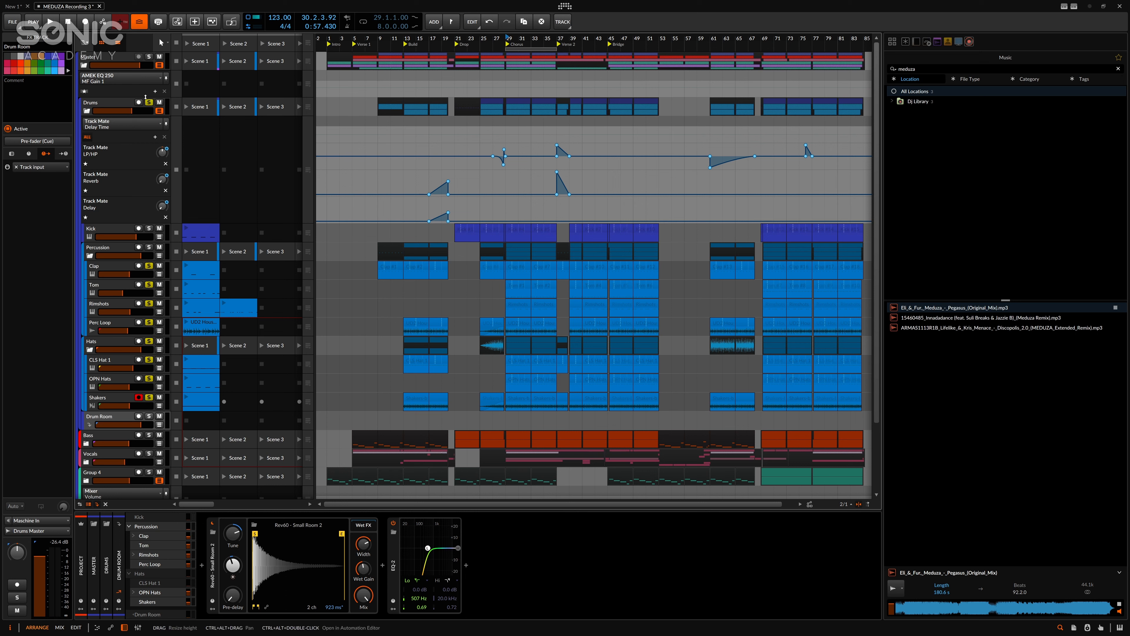
Solo only the Drums group and play the full drum mix from the Chorus marker
key("space")
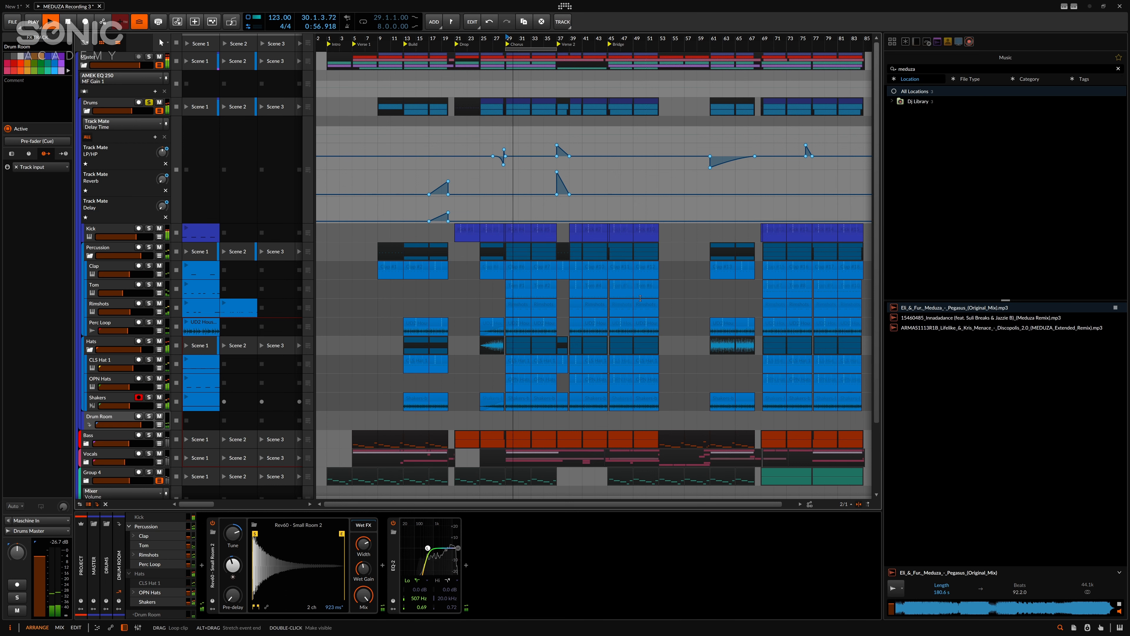
scroll(542, 196, "down", 3)
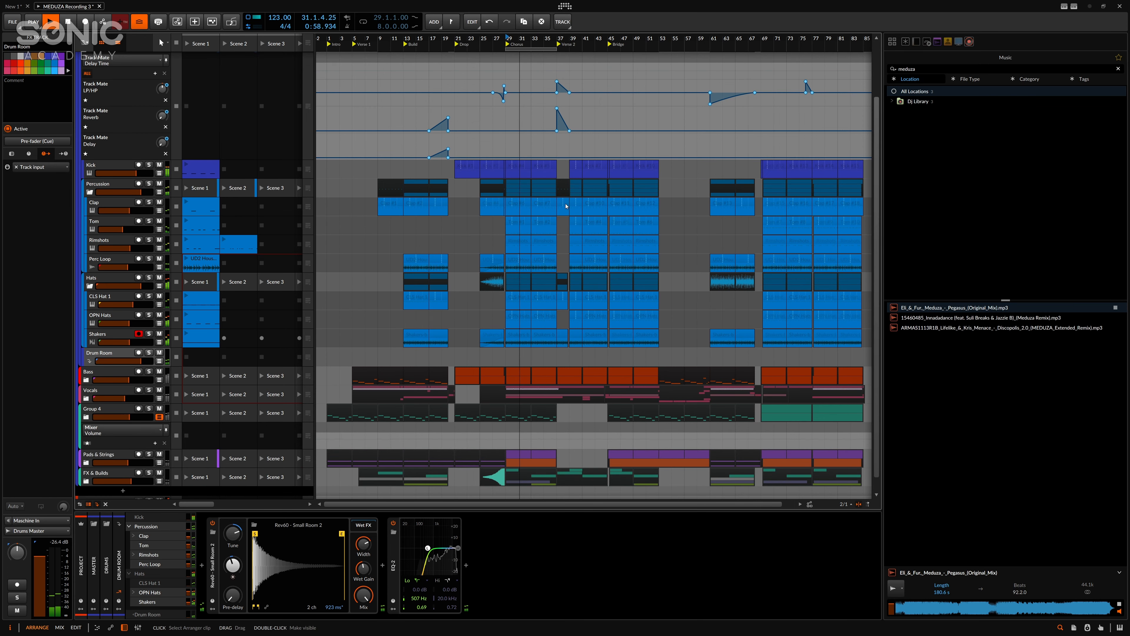
scroll(560, 193, "down", 1)
key("space")
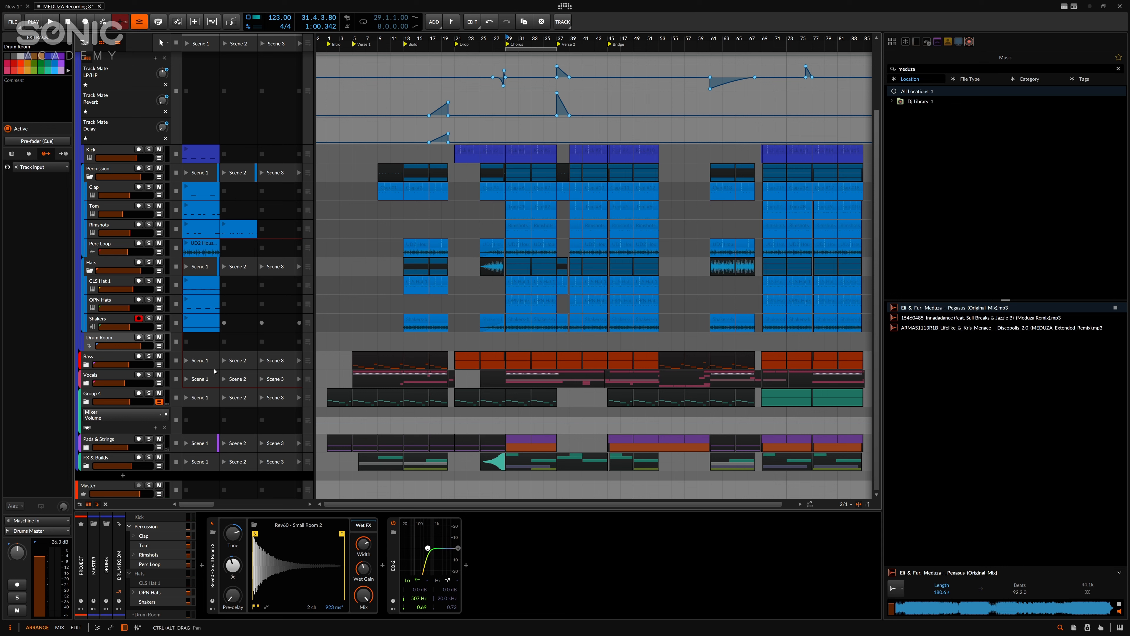
Expand the Bass group, solo its Mid Bass track and play it with the drums from the Chorus marker
left_click(80, 364)
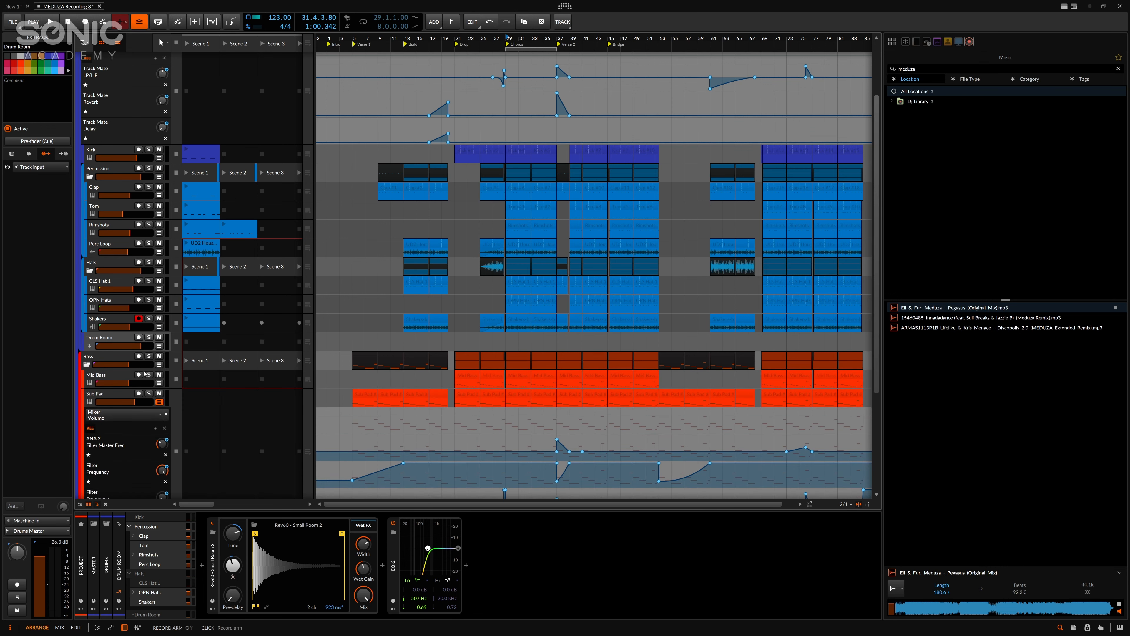
scroll(580, 222, "down", 3)
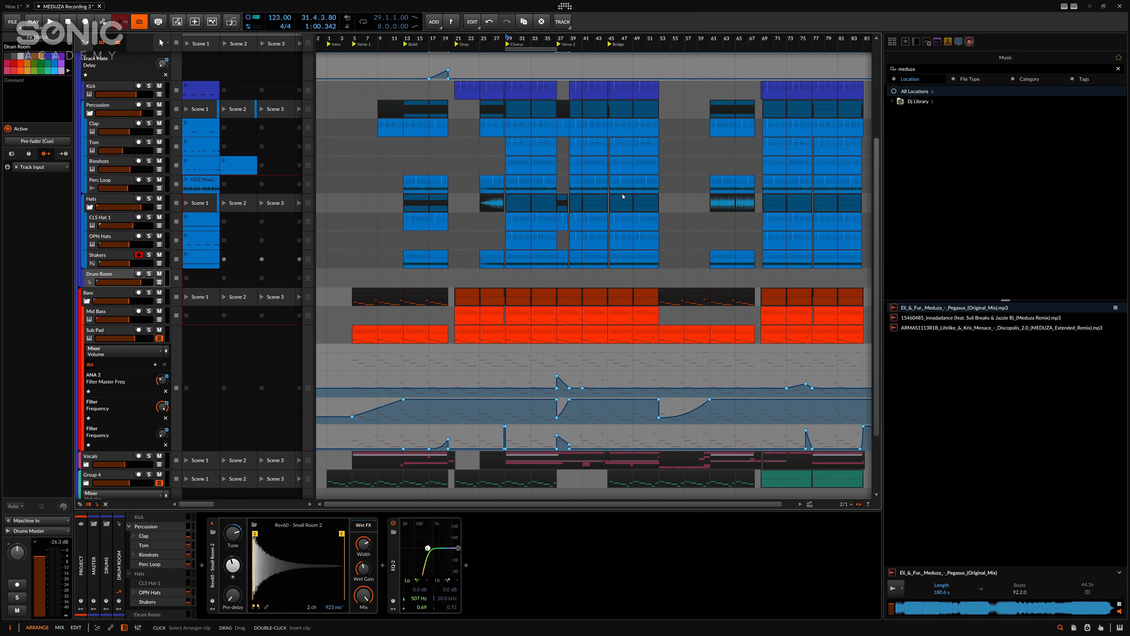
left_click(149, 311)
key("space")
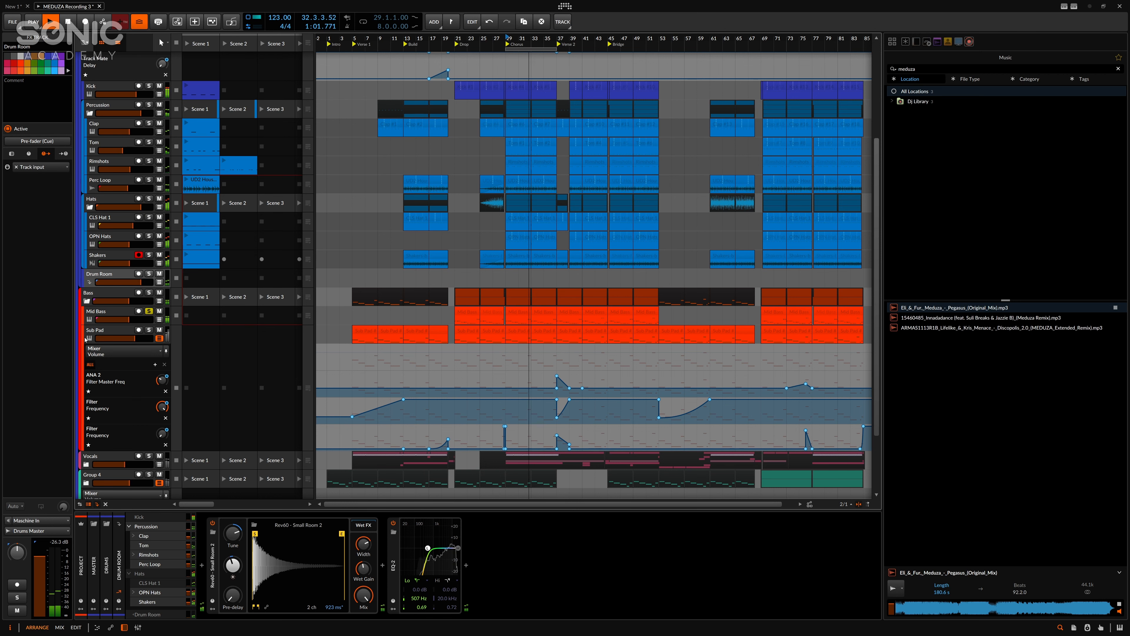
Remove the solo from the Drums group and play the soloed Mid Bass track from the Chorus marker
scroll(140, 159, "up", 3)
scroll(140, 160, "up", 2)
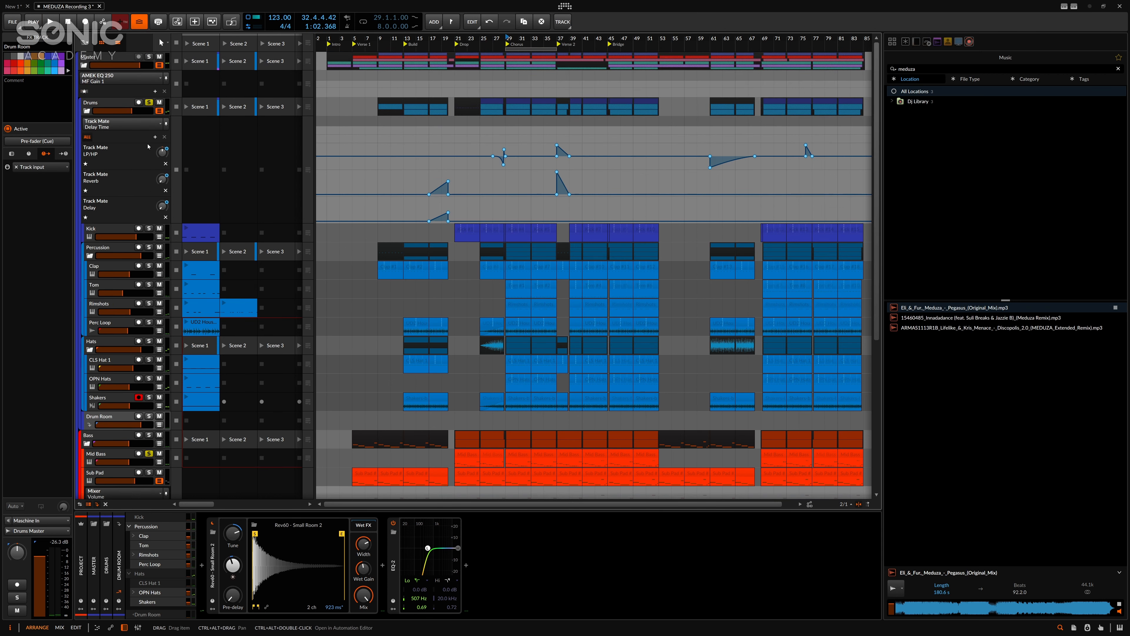
scroll(469, 252, "down", 2)
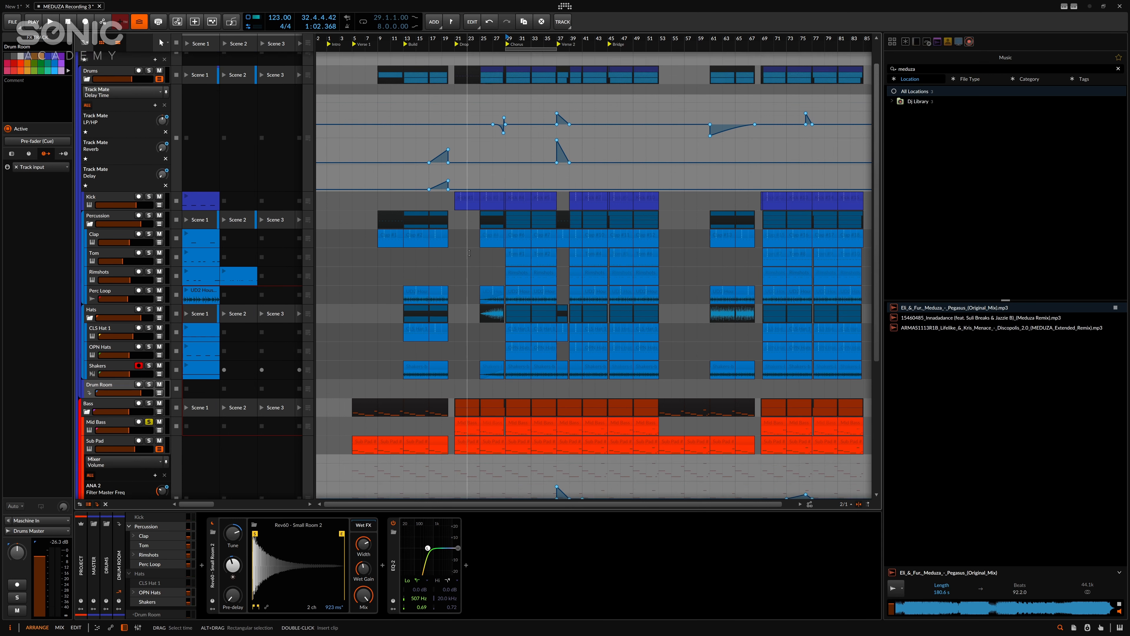
key("space")
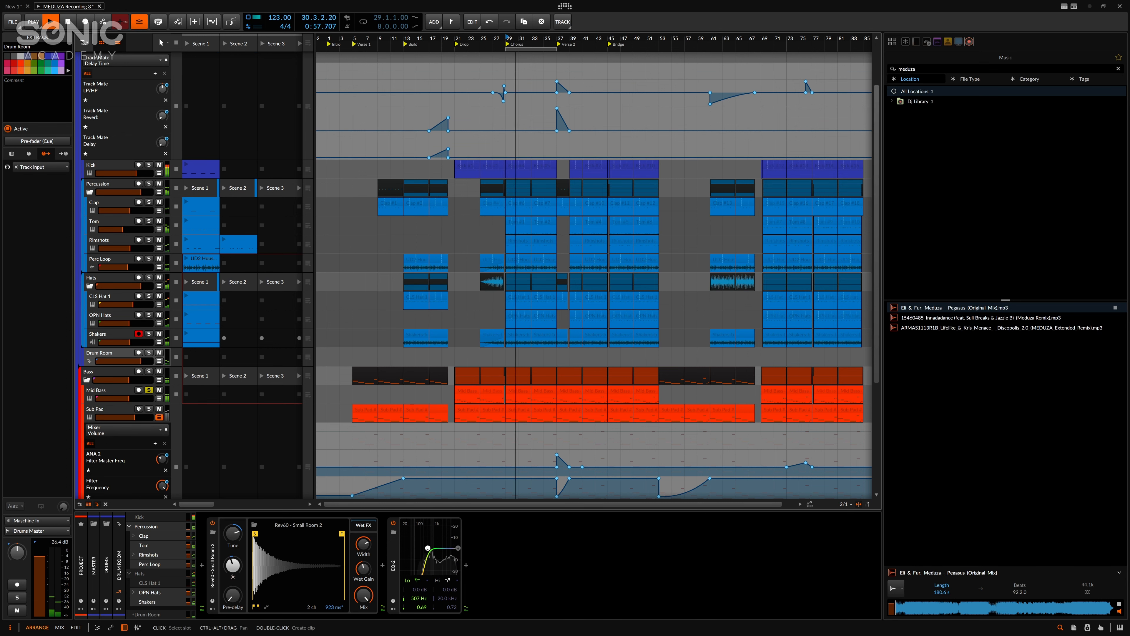
Display the Mid Bass track's devices, examine the Meduza FM preset in the ANA 2 window during playback and close it
key("space")
left_click(105, 390)
left_click(141, 592)
key("space")
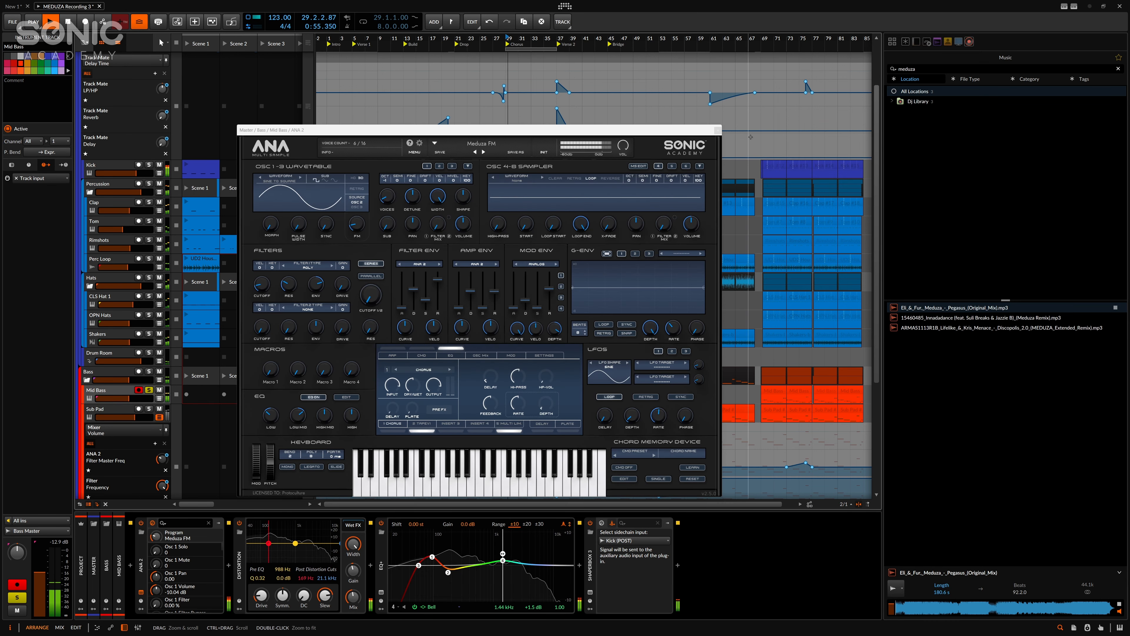
left_click(717, 131)
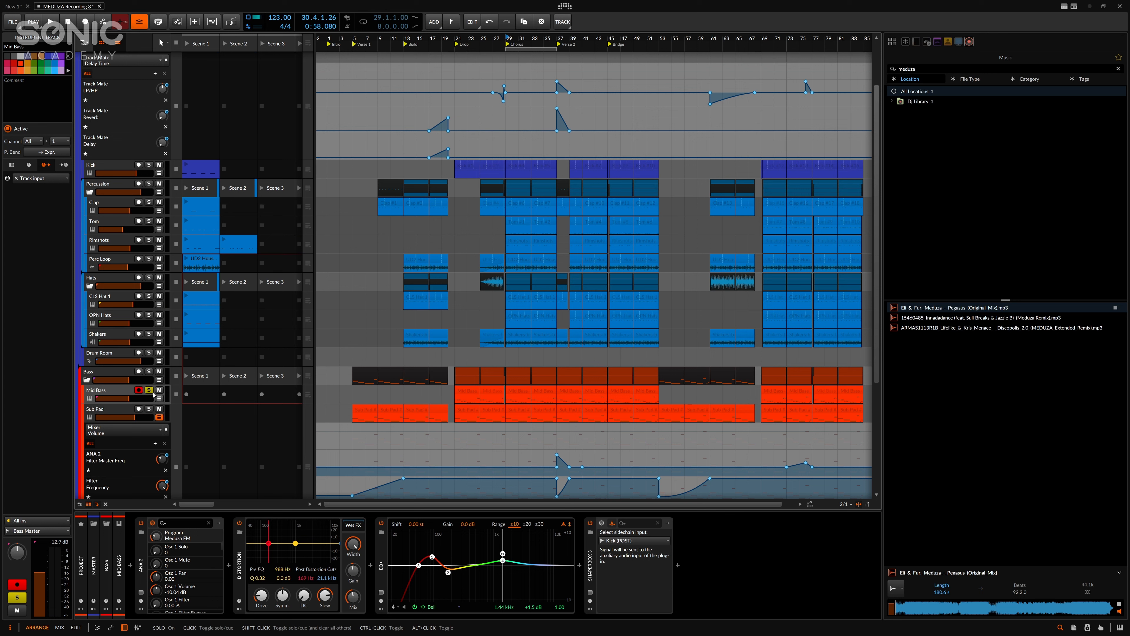
Solo the Sub Pad track instead of Mid Bass, play it from the Chorus marker and display its devices
left_click(150, 411)
left_click(508, 44)
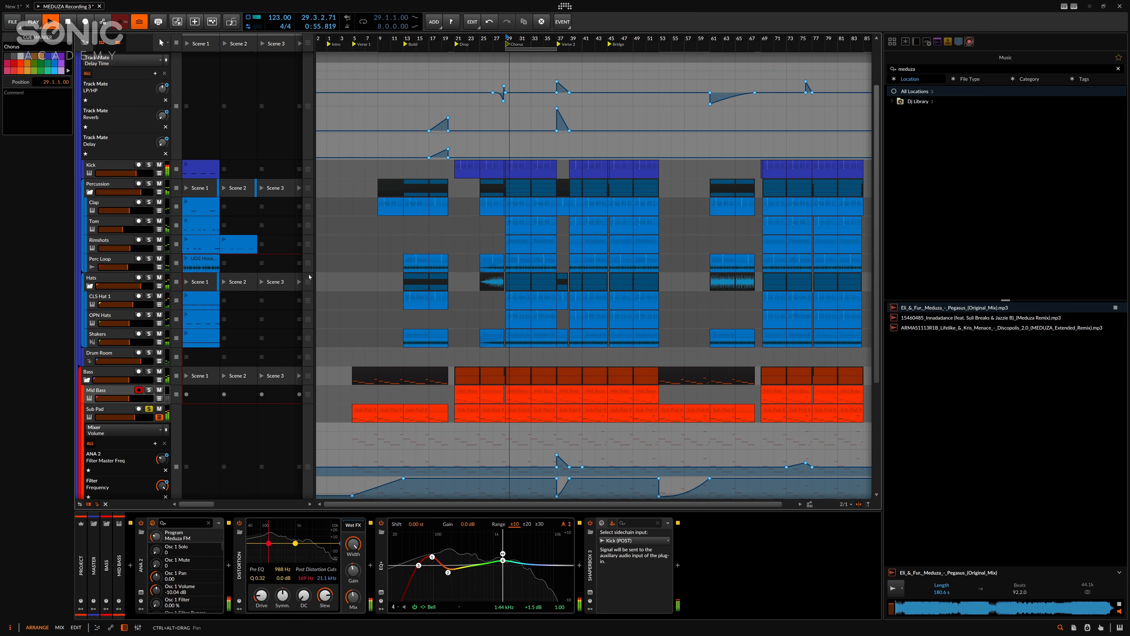
scroll(576, 450, "down", 3)
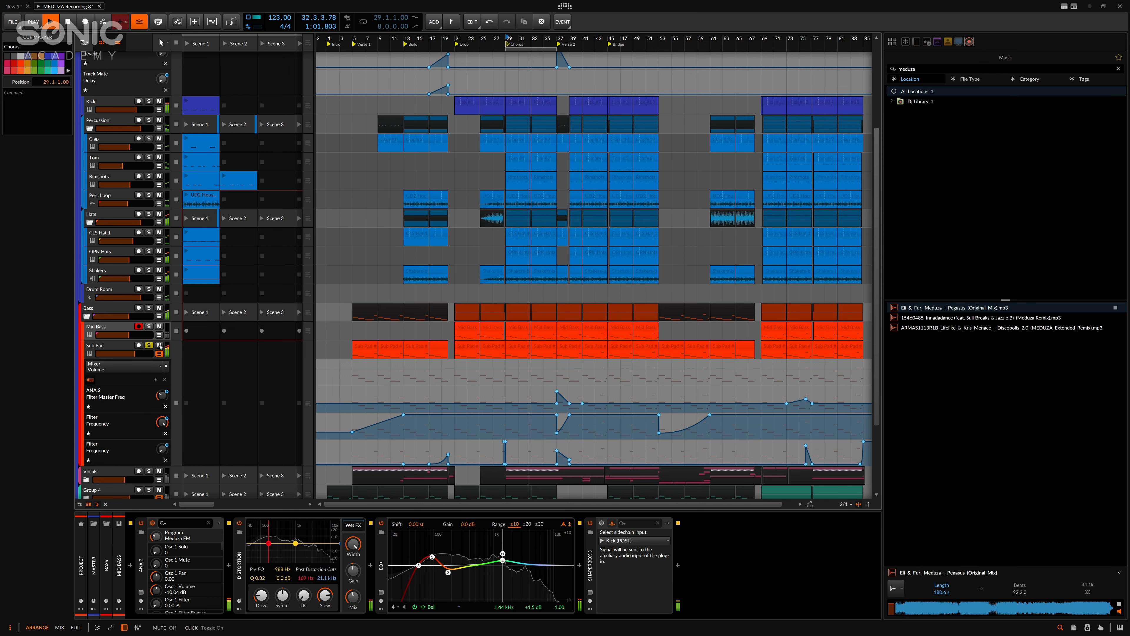
left_click(112, 347)
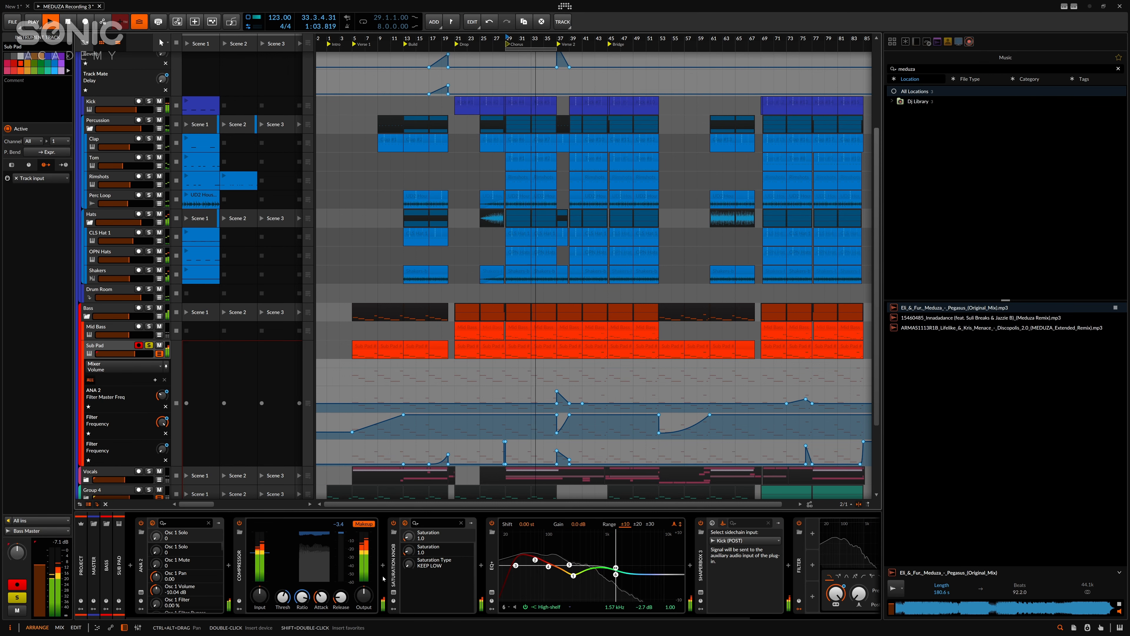
Examine the Sub Pad track's ANA 2 synth window, close it and select the track's Compressor
left_click(141, 592)
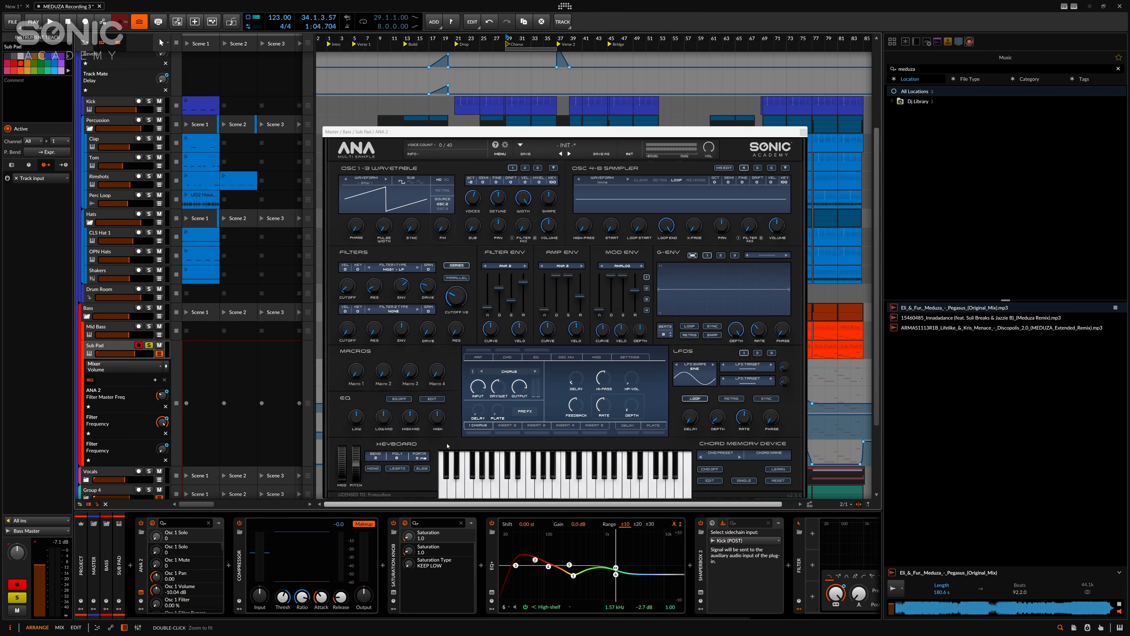
left_click(803, 132)
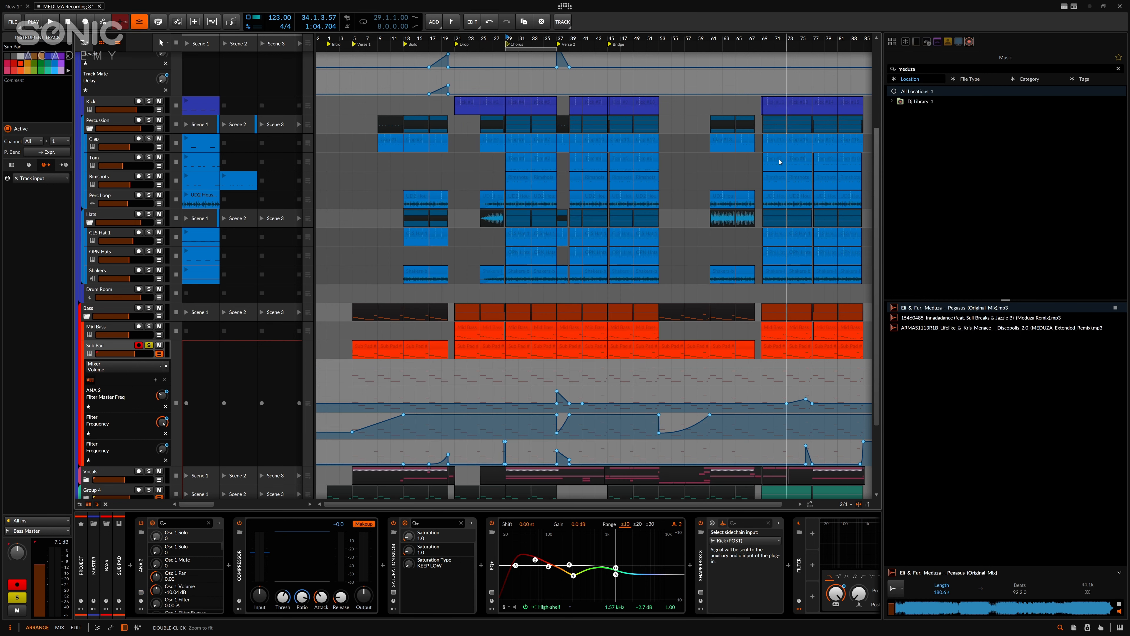
left_click(232, 590)
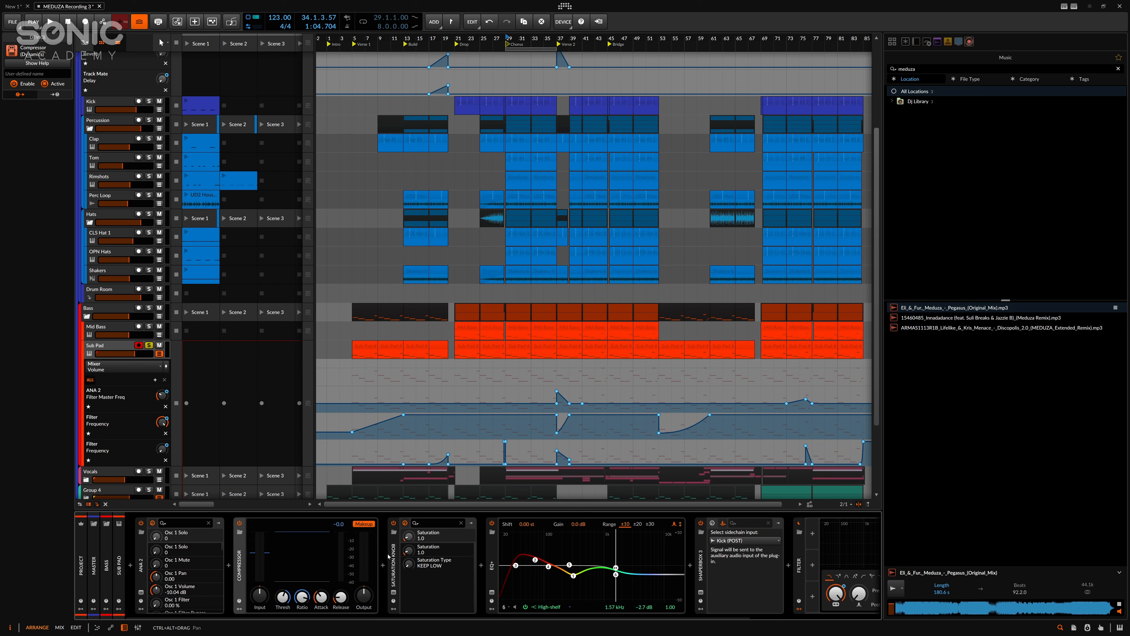
Examine the Saturation Knob plug-in window on the Sub Pad track, close it and review the remaining devices in the chain
left_click(392, 556)
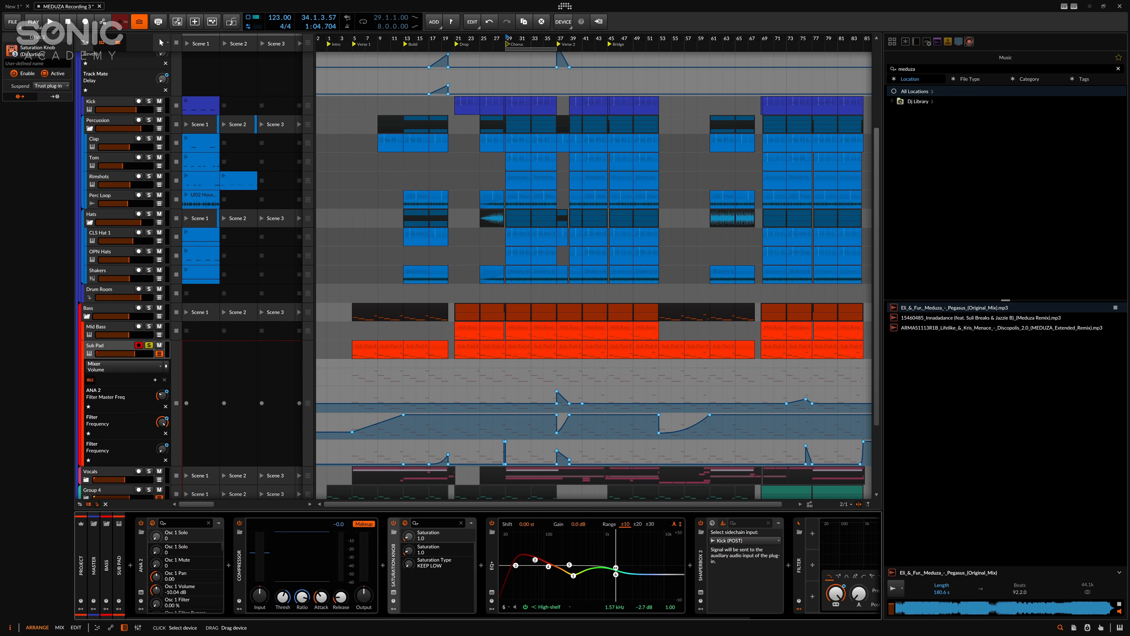
left_click(393, 592)
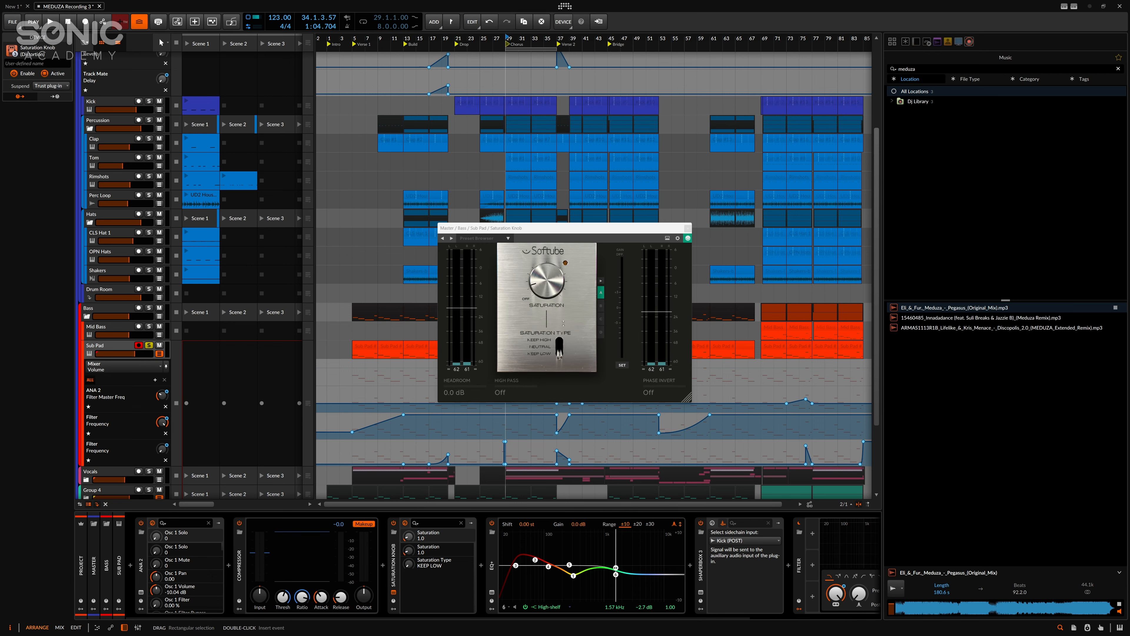
left_click(687, 228)
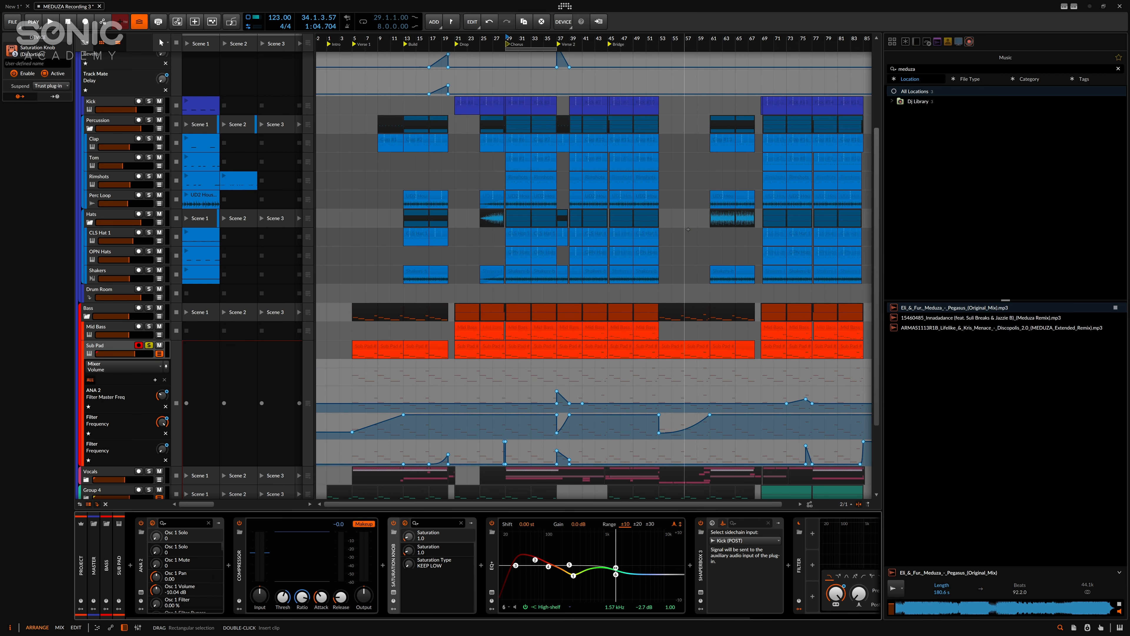
left_click(393, 592)
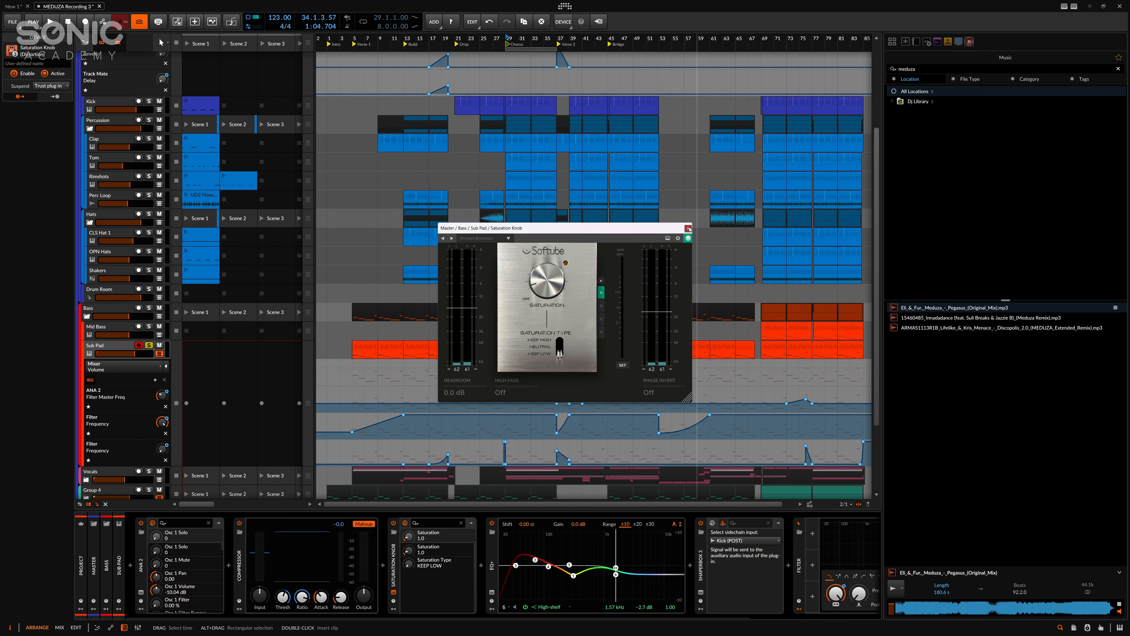
left_click(688, 229)
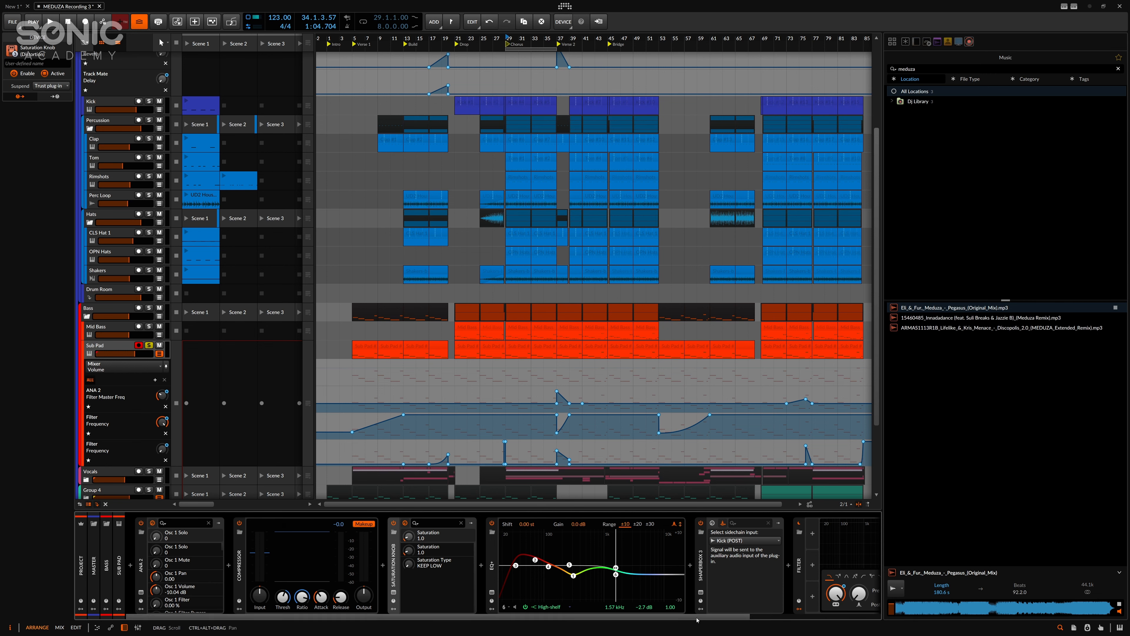
left_click_drag(697, 618, 803, 622)
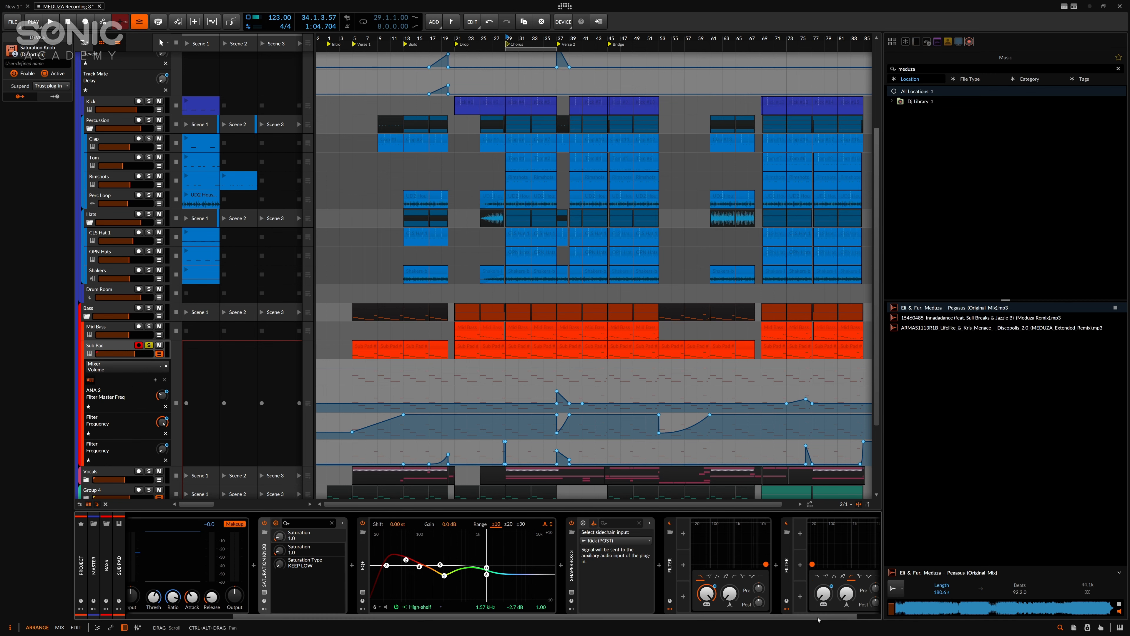
scroll(816, 552, "right", 1)
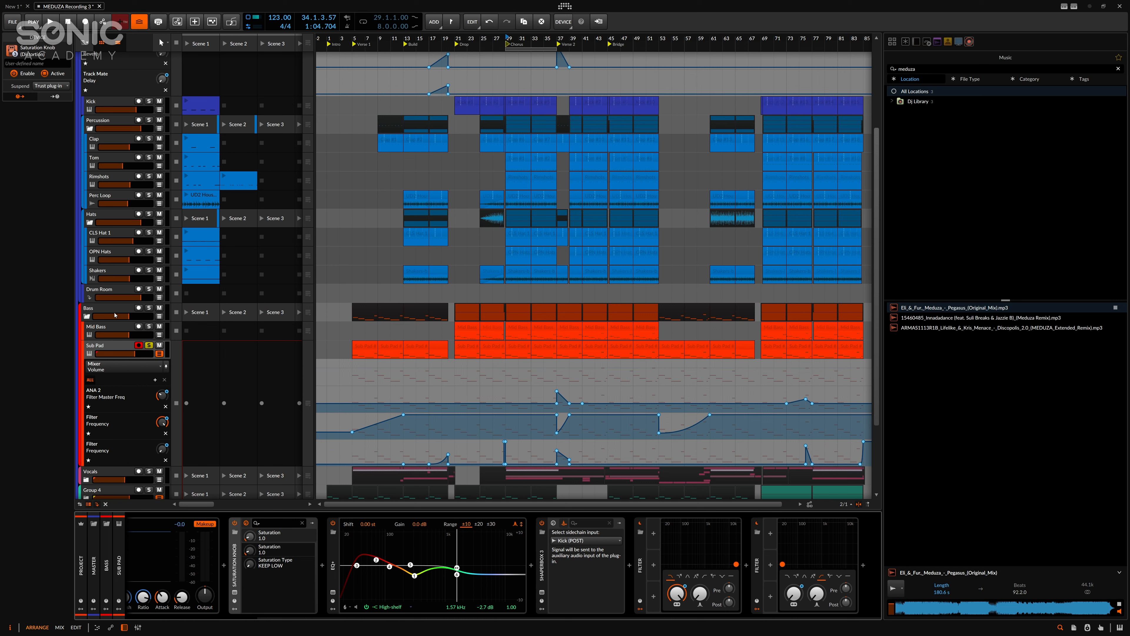
Solo Group 4 instead of Sub Pad, expand the group and play it from the Chorus marker
left_click(132, 309)
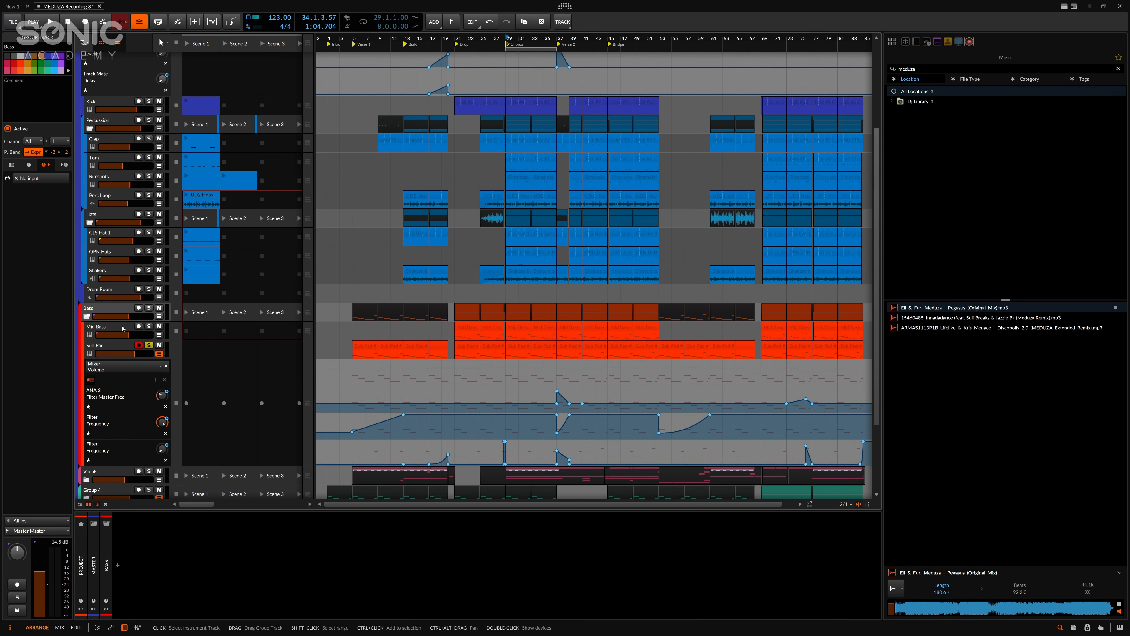
scroll(306, 360, "down", 3)
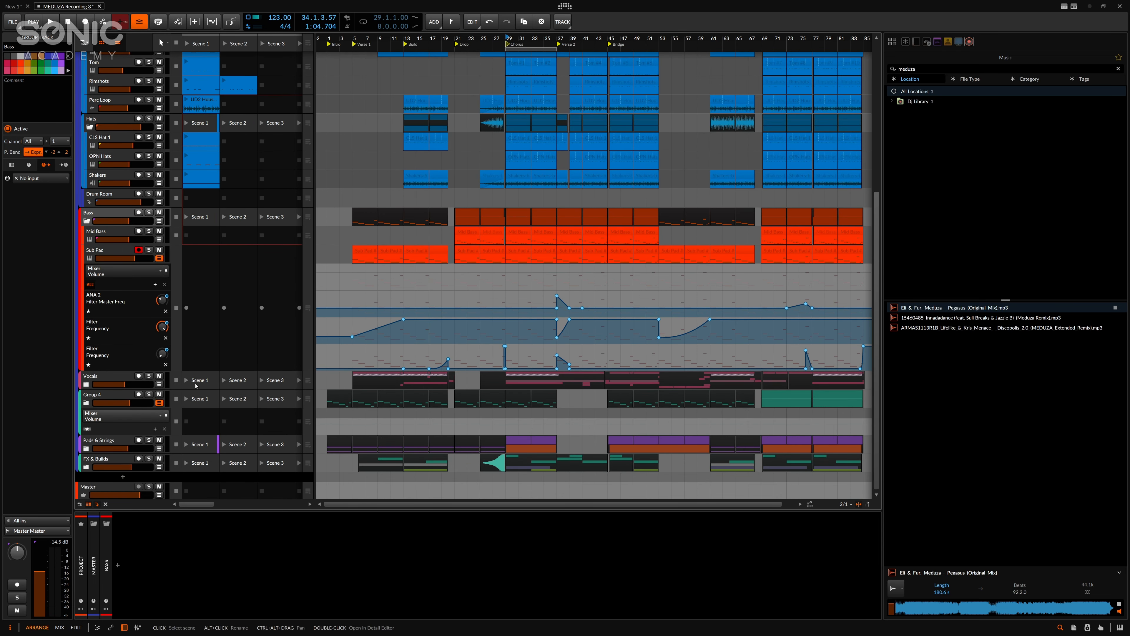
left_click(149, 394)
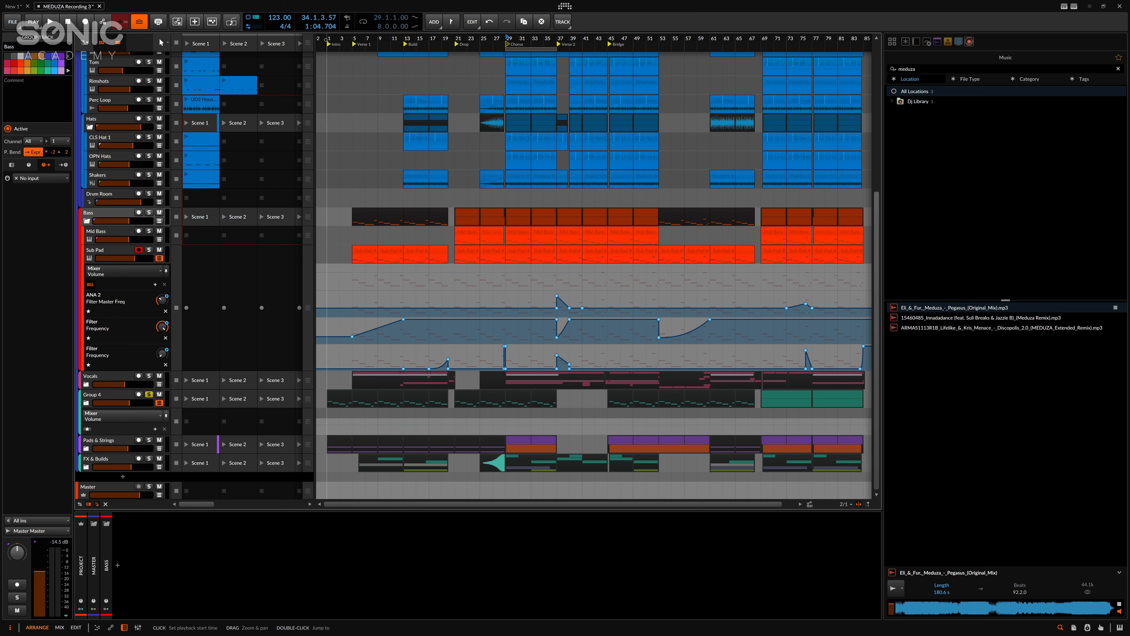
left_click(90, 399)
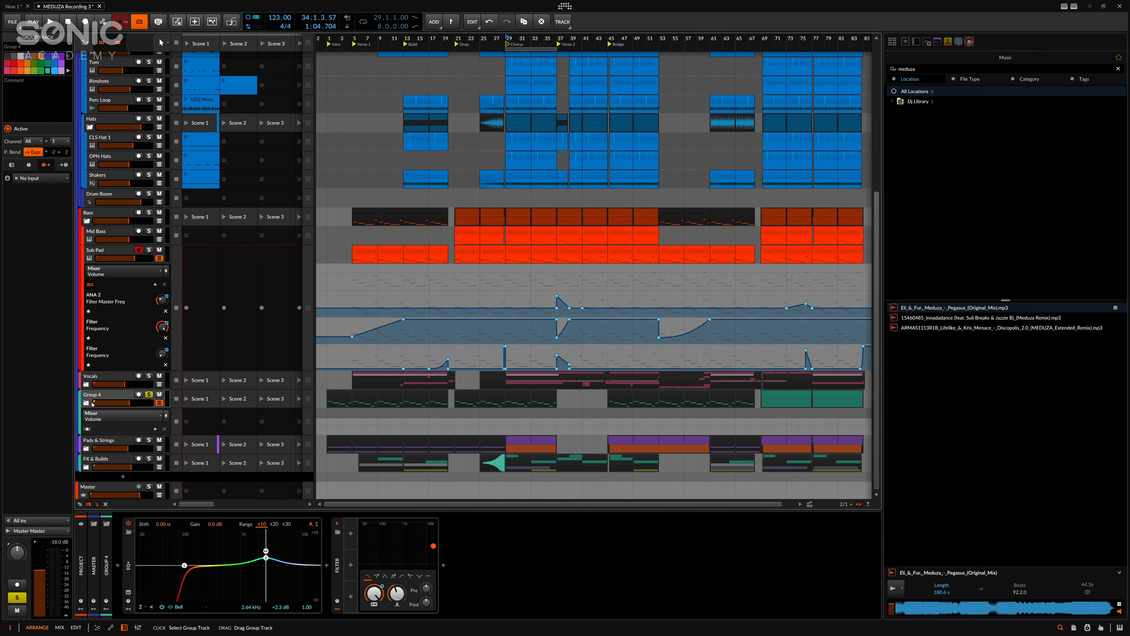
left_click(87, 402)
scroll(111, 436, "down", 3)
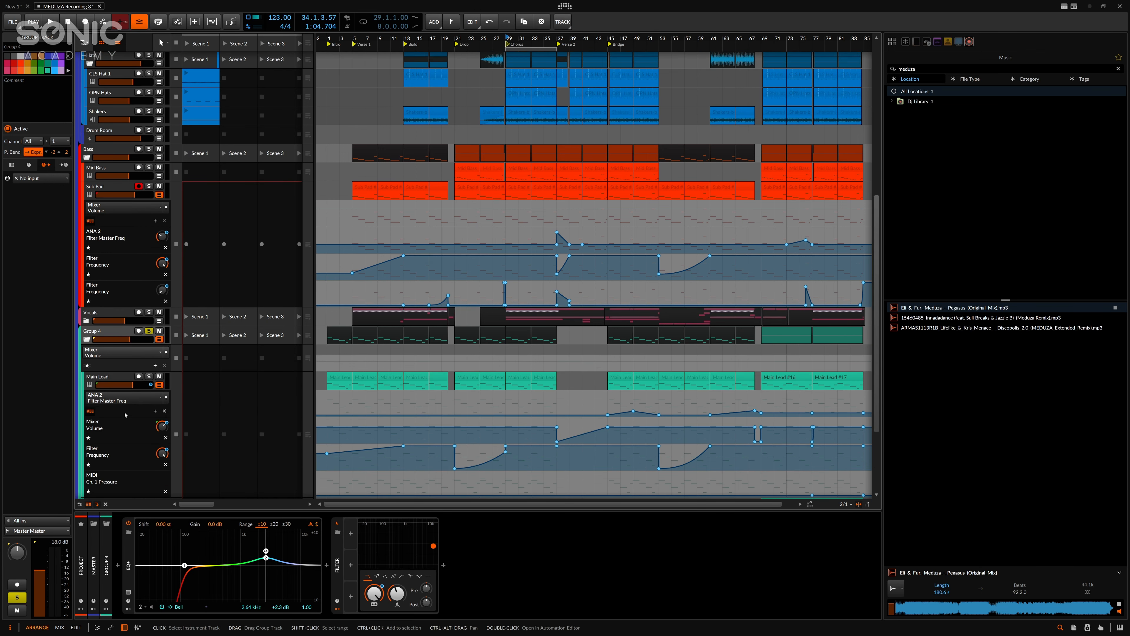
key("space")
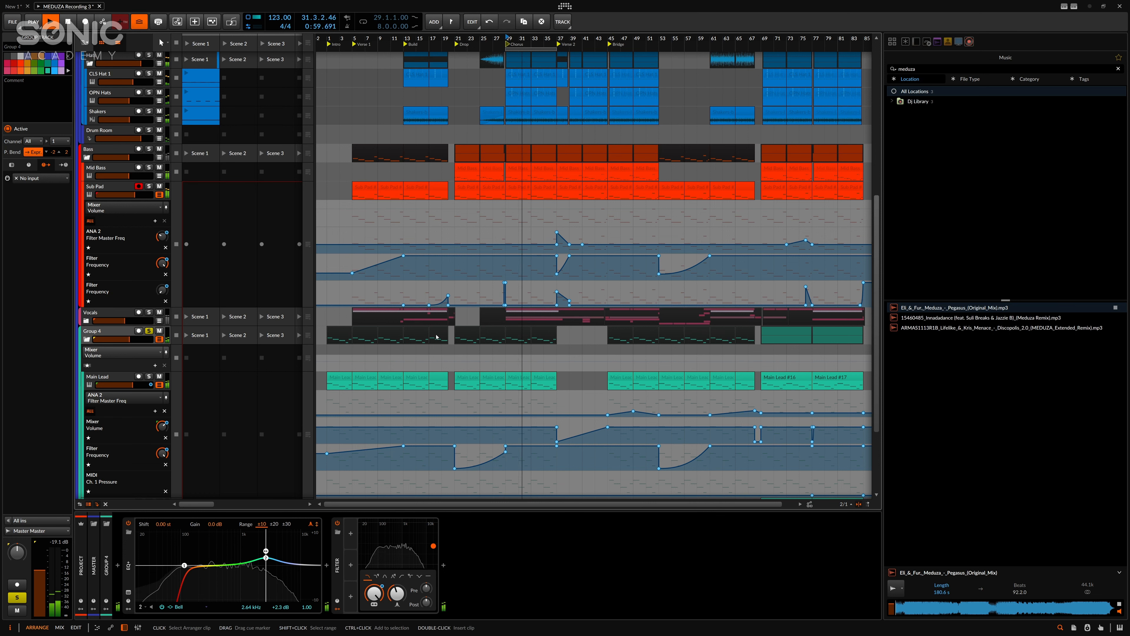
scroll(463, 308, "down", 3)
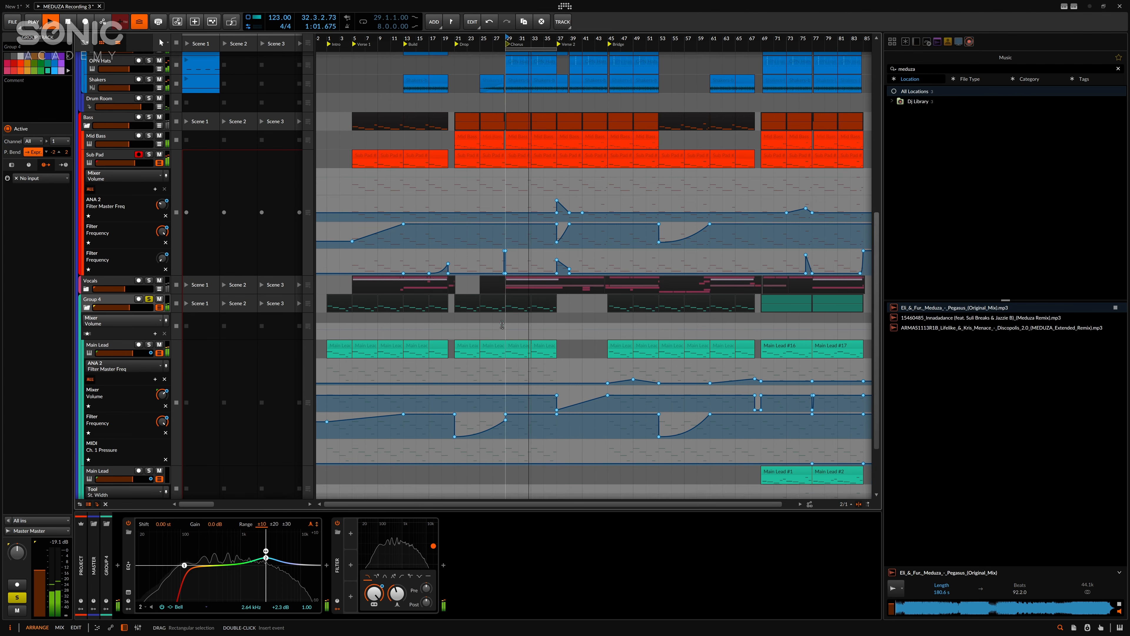
scroll(462, 308, "down", 2)
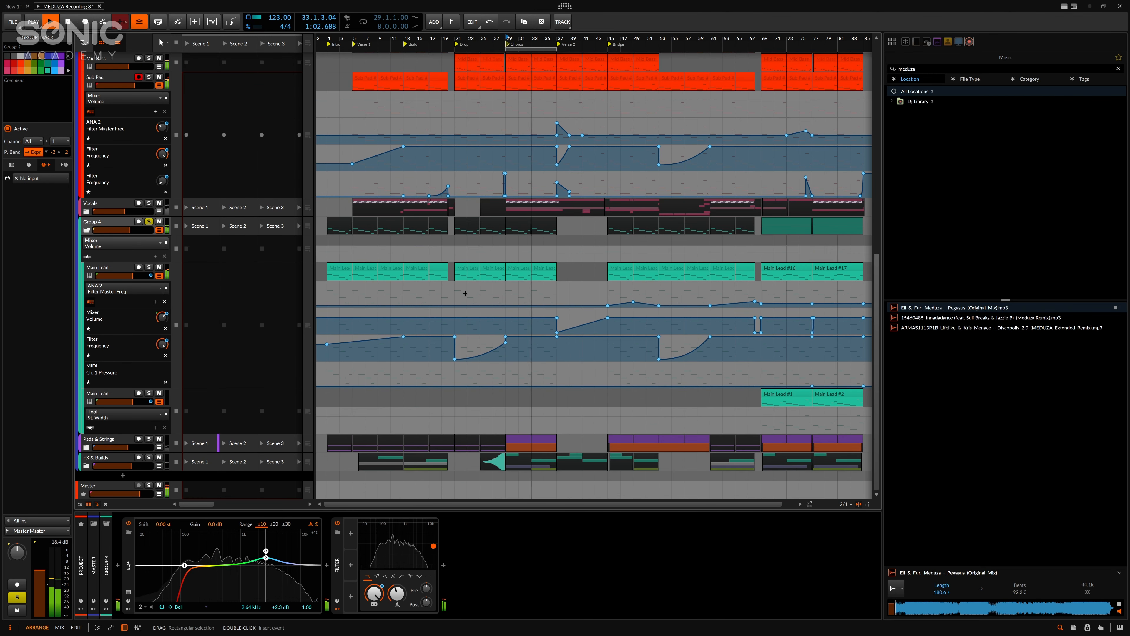
Display the devices of Group 4's first Main Lead track, examine its ANA 2 window and close it
left_click(109, 267)
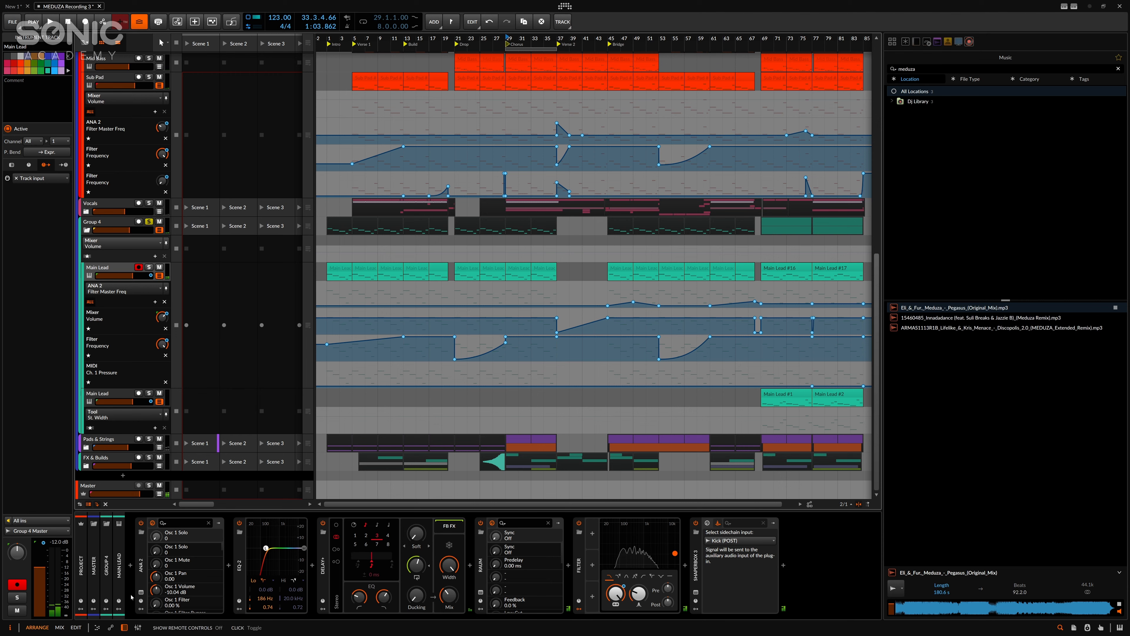
left_click(141, 592)
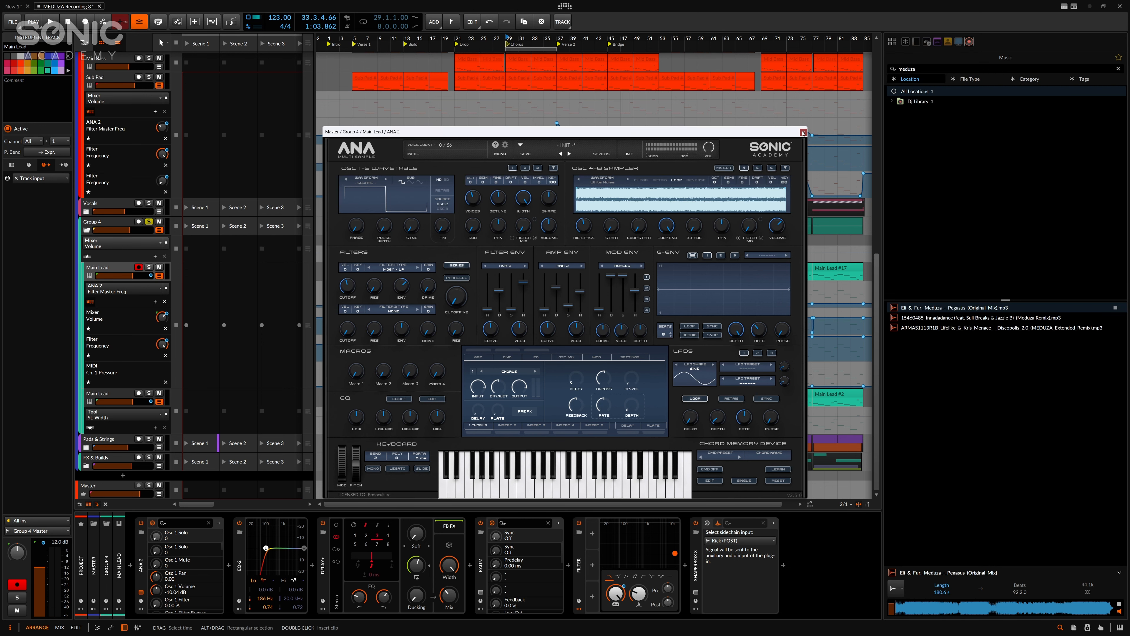
left_click(803, 133)
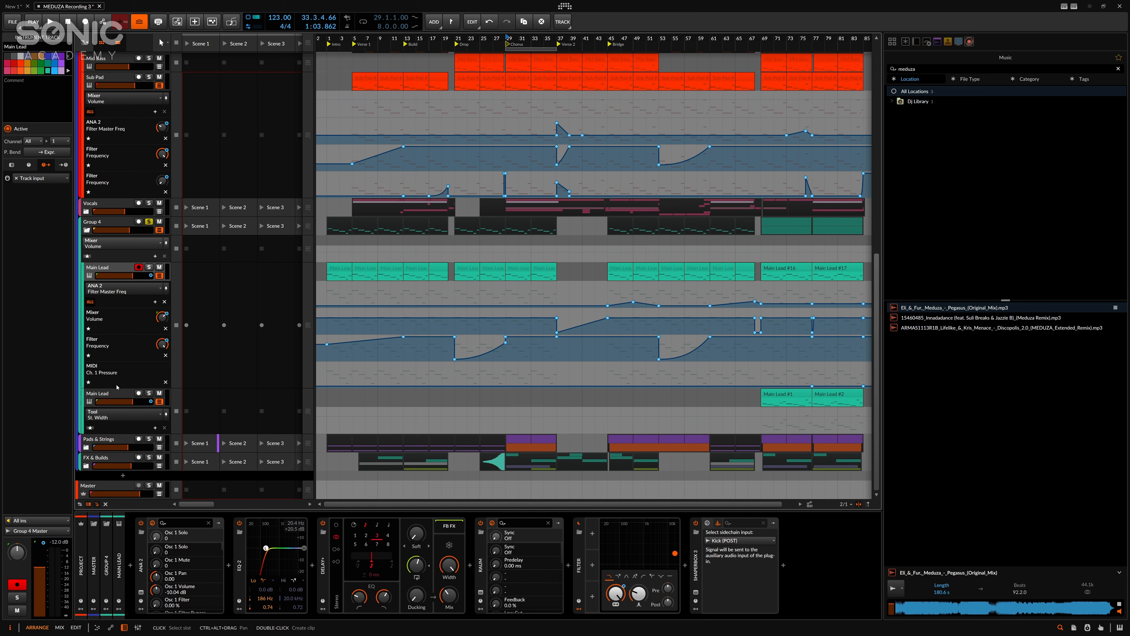
Display the second Main Lead track's devices and play the soloed Group 4 from bar 68
left_click(107, 396)
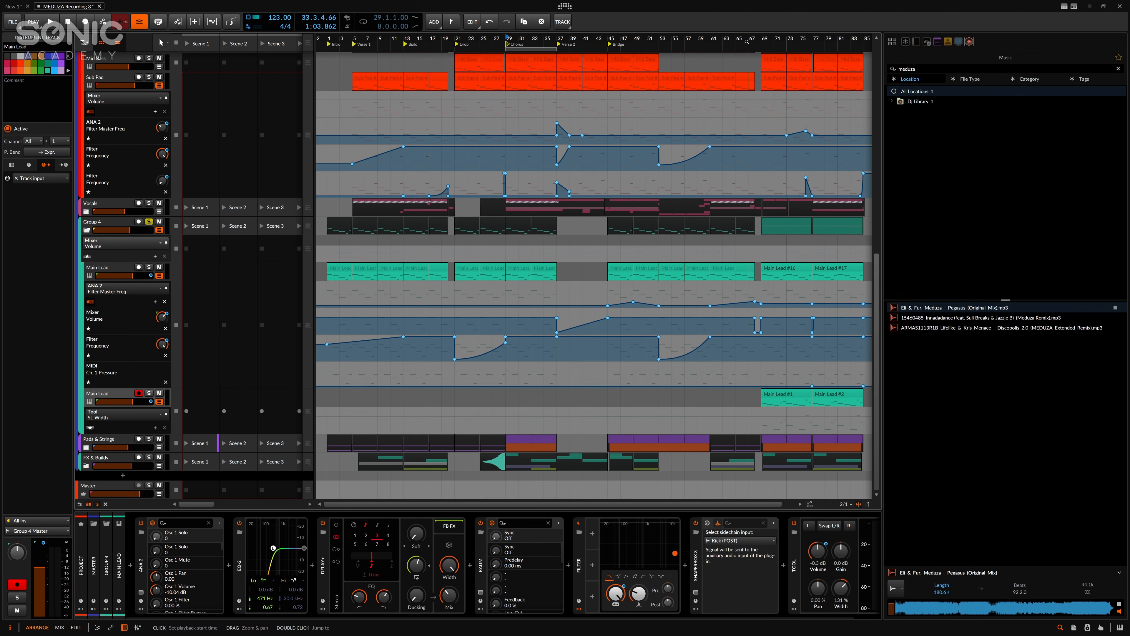
left_click_drag(762, 47, 516, 43)
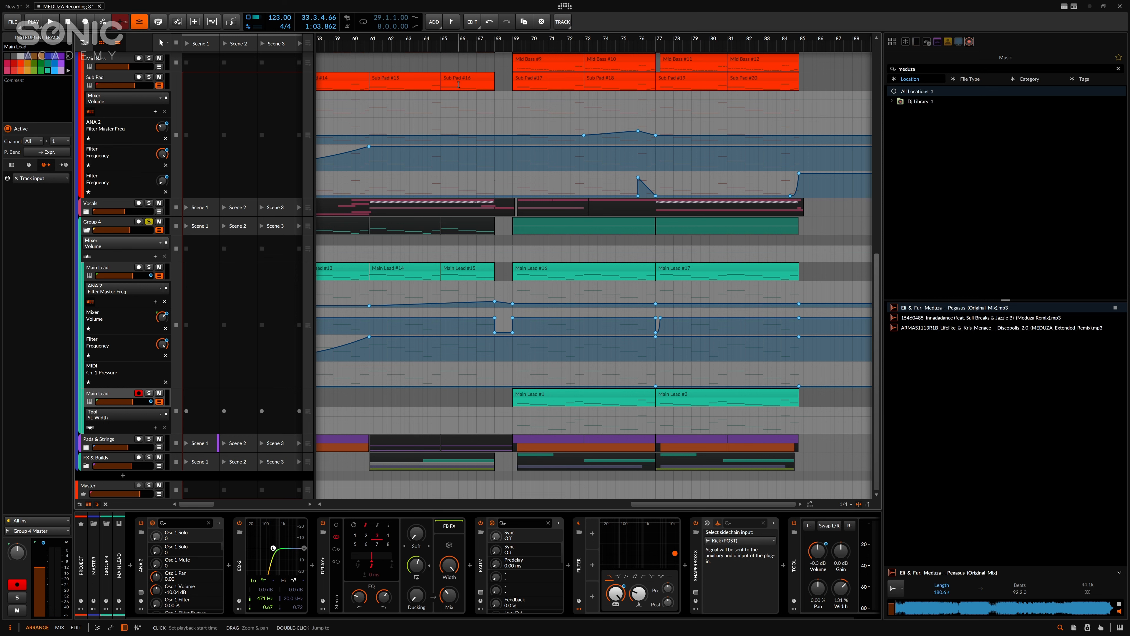
key("space")
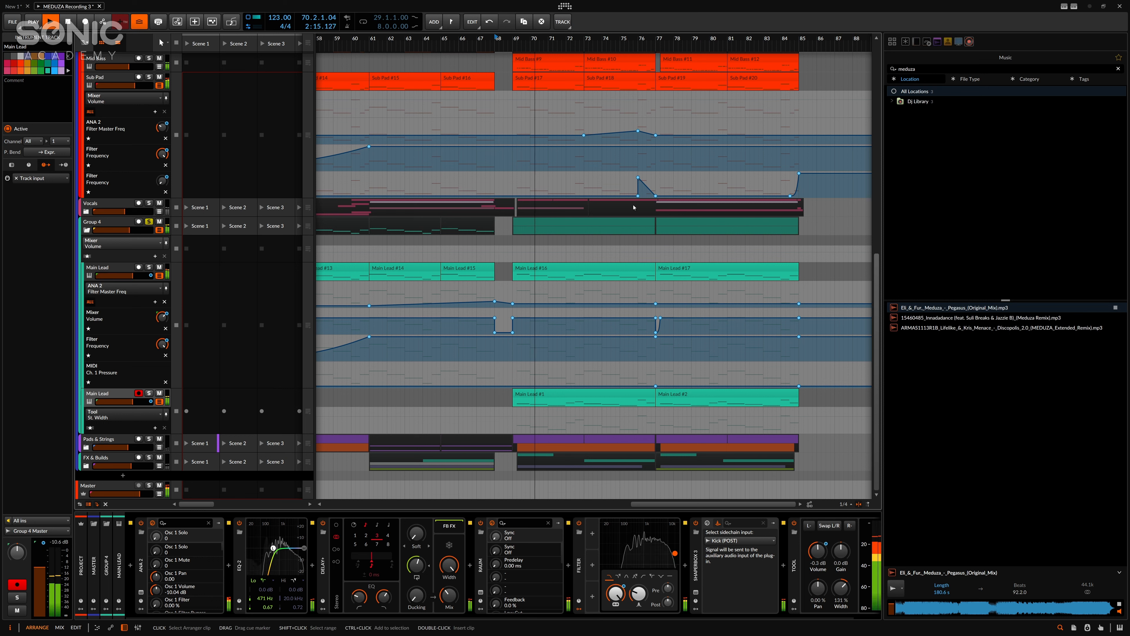
scroll(575, 167, "up", 1)
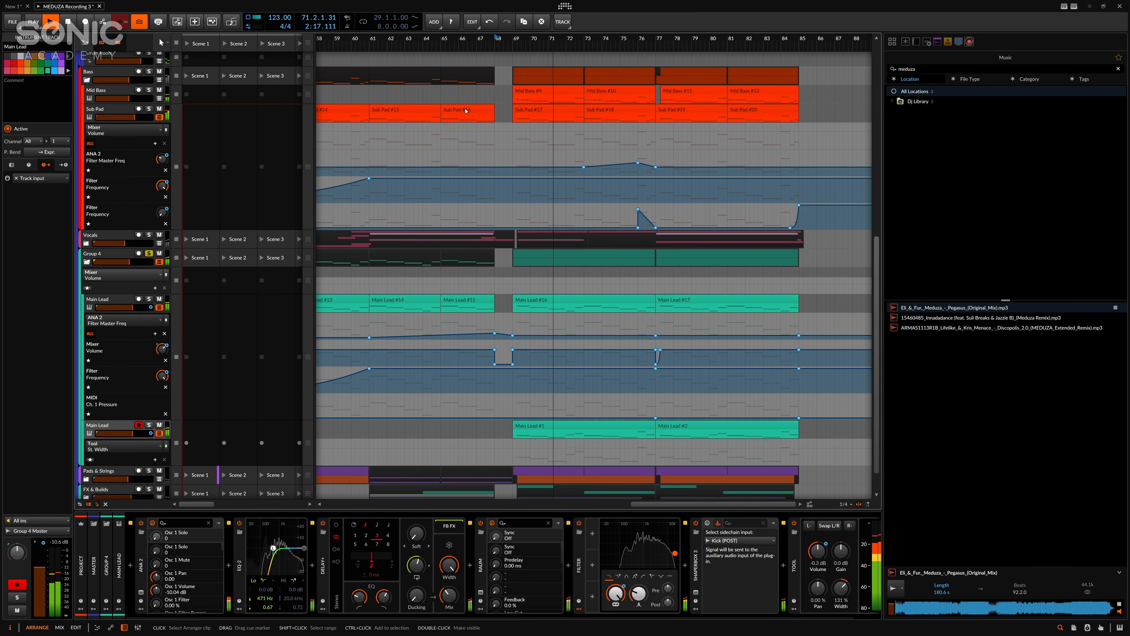
Solo Sub Pad alongside Group 4 during playback, stop, and remove the solo from both
left_click(149, 109)
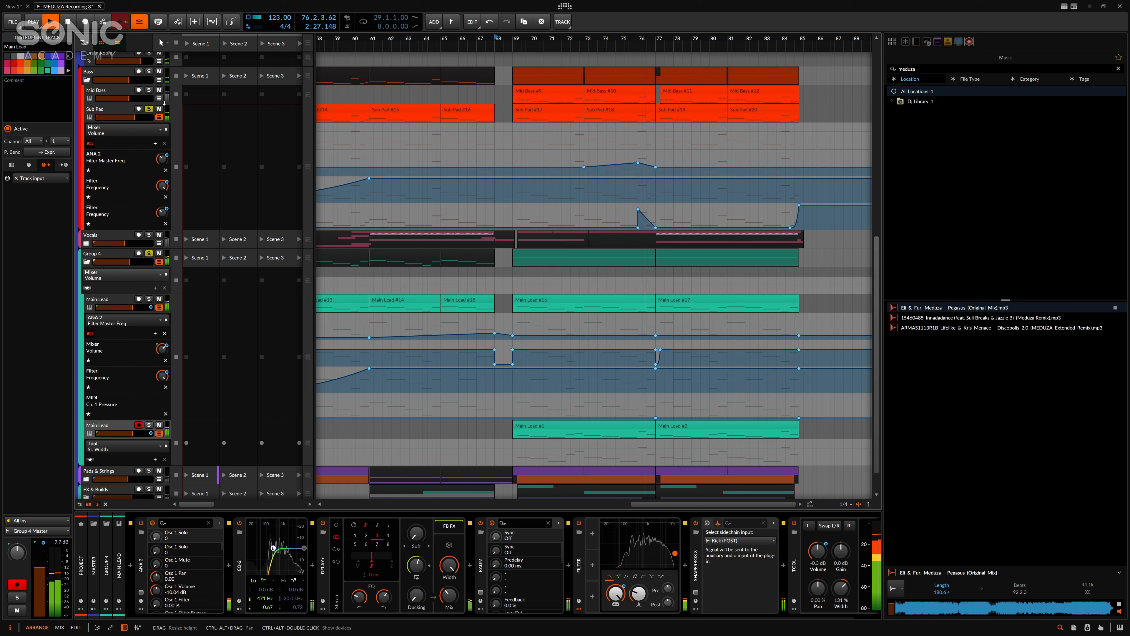
key("space")
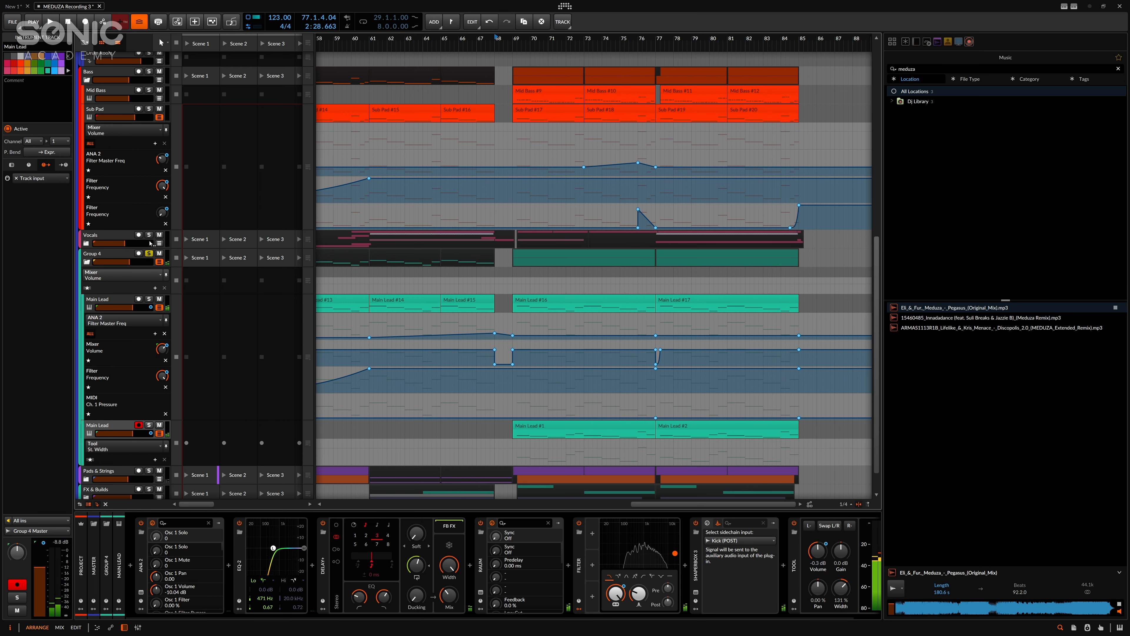
left_click(147, 252)
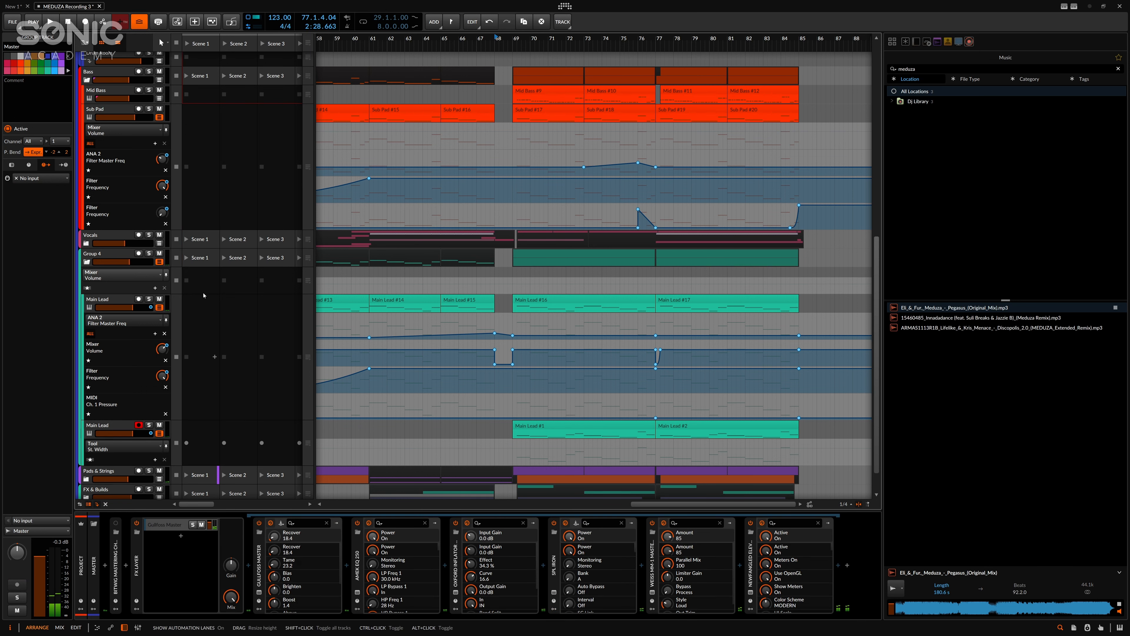
Expand the Pads & Strings group, play its ANA 2 track soloed from bar 69 and display the track's devices
scroll(490, 294, "down", 1)
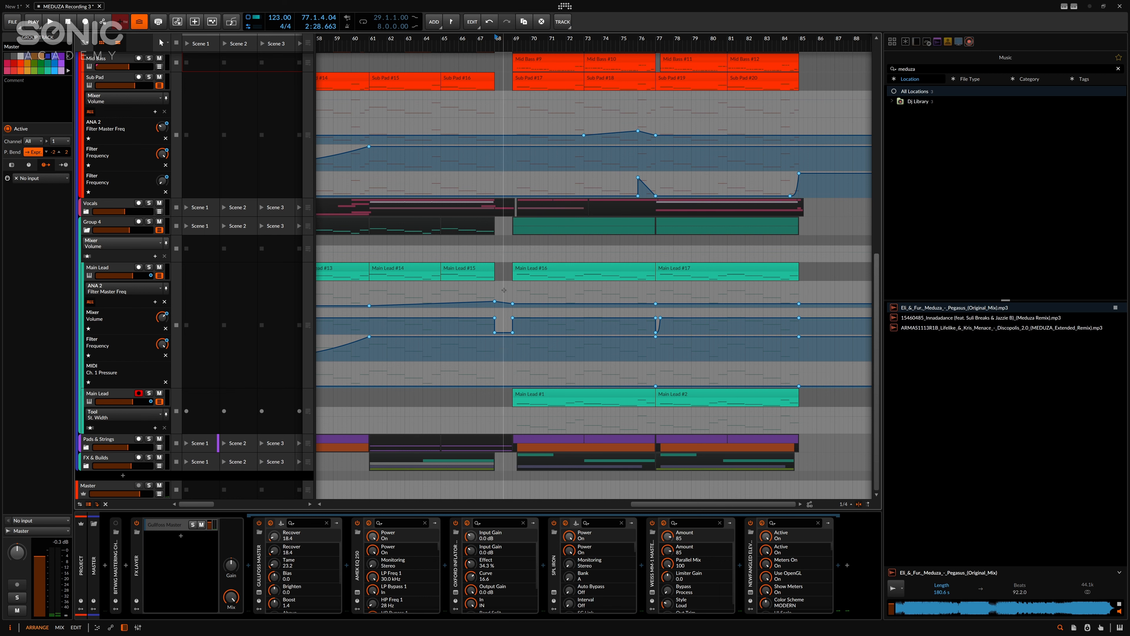
left_click(86, 448)
scroll(343, 269, "down", 2)
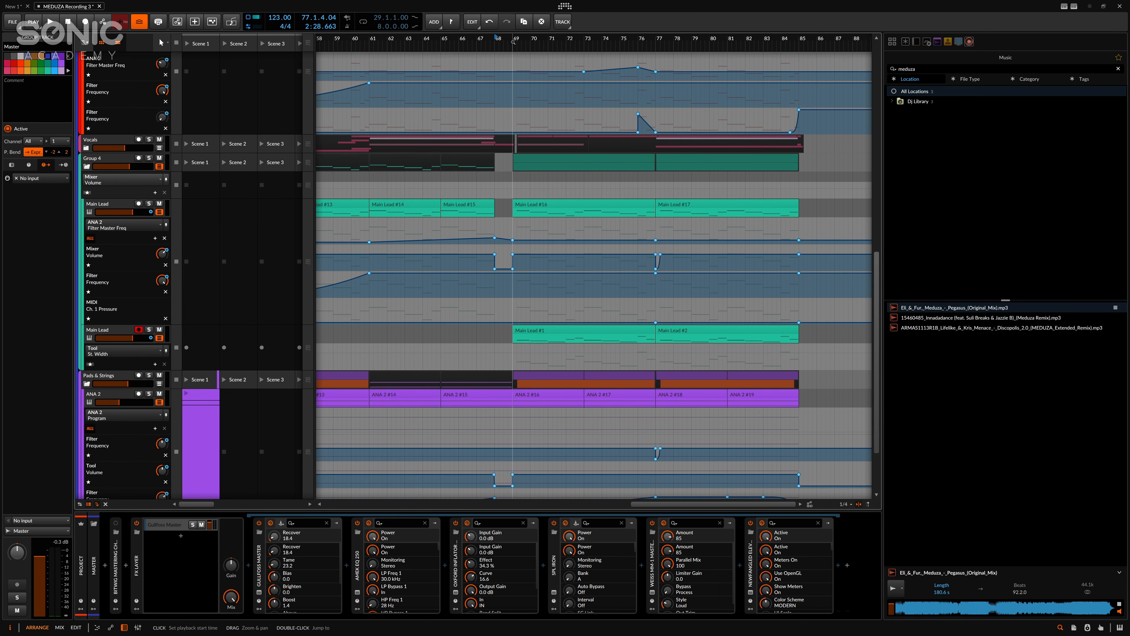
left_click(148, 393)
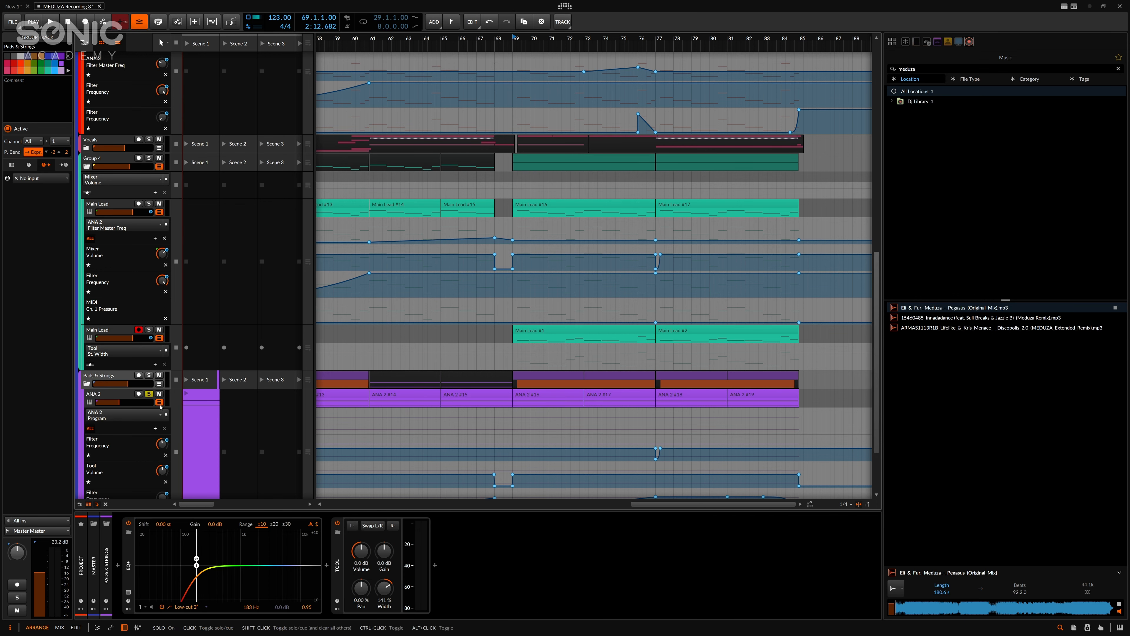
scroll(239, 415, "down", 3)
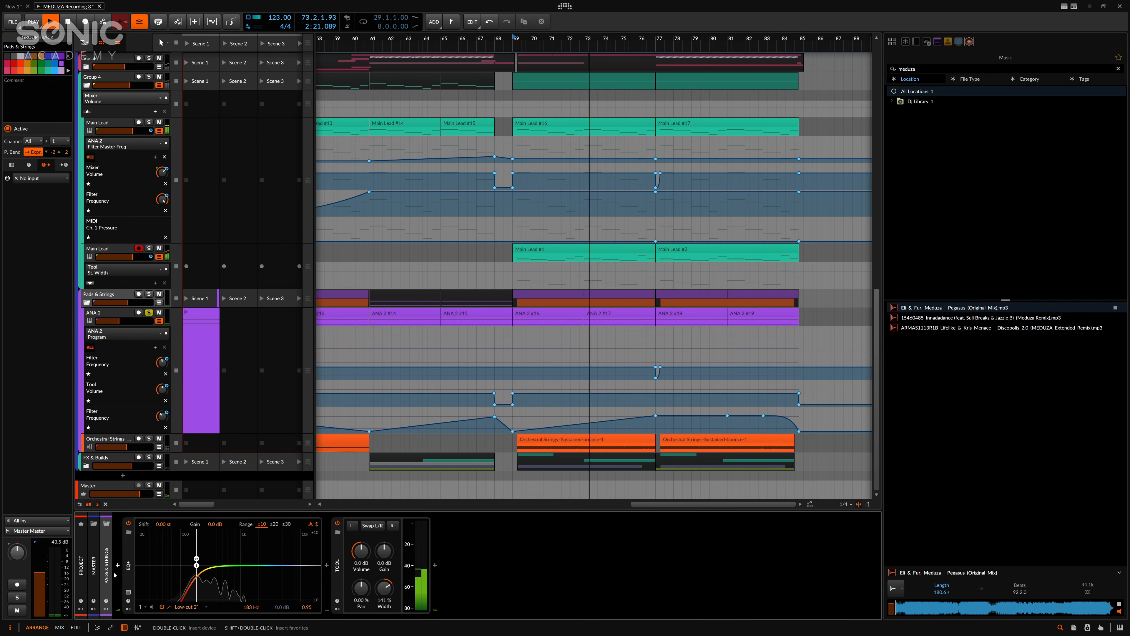
left_click(541, 396)
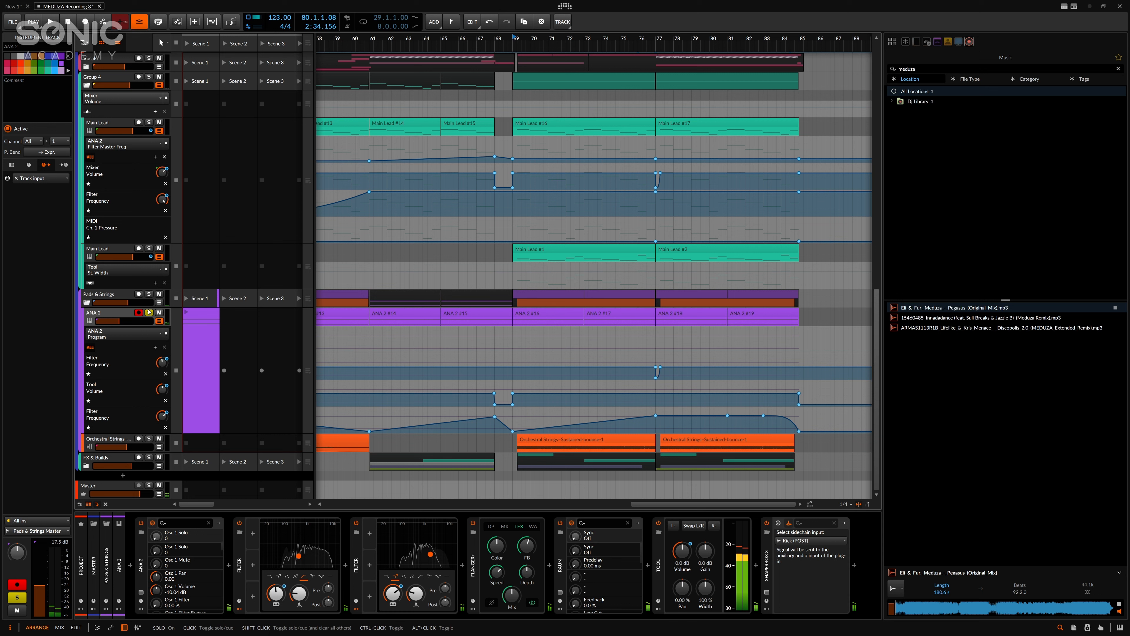
Solo the Orchestral Strings track instead of ANA 2 and play it from bar 68
left_click(149, 313)
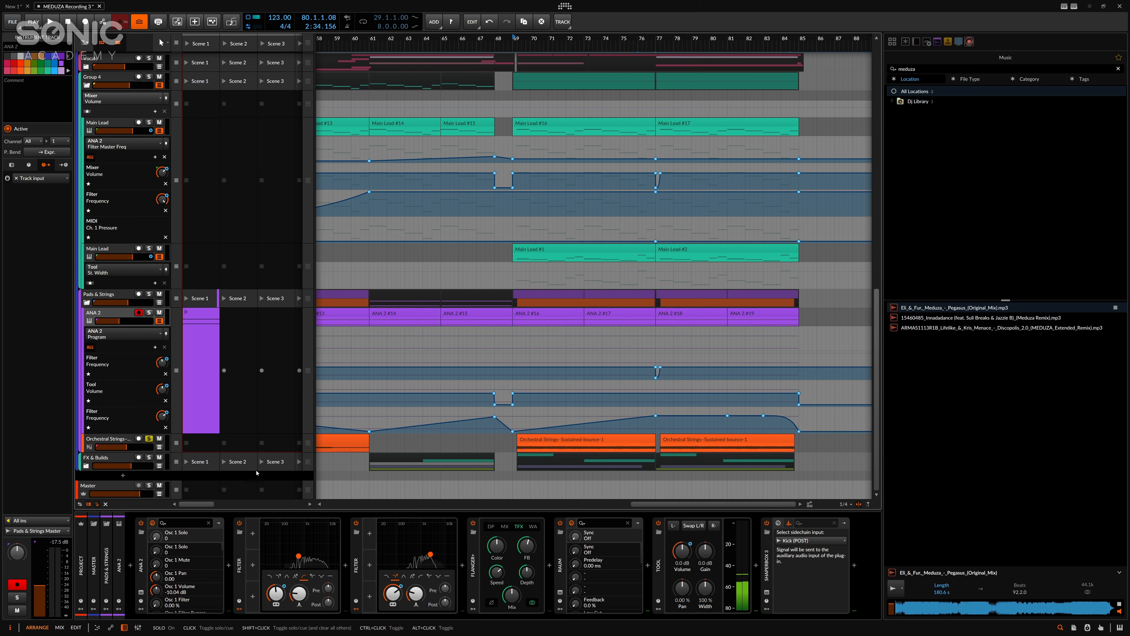
left_click(494, 39)
key("space")
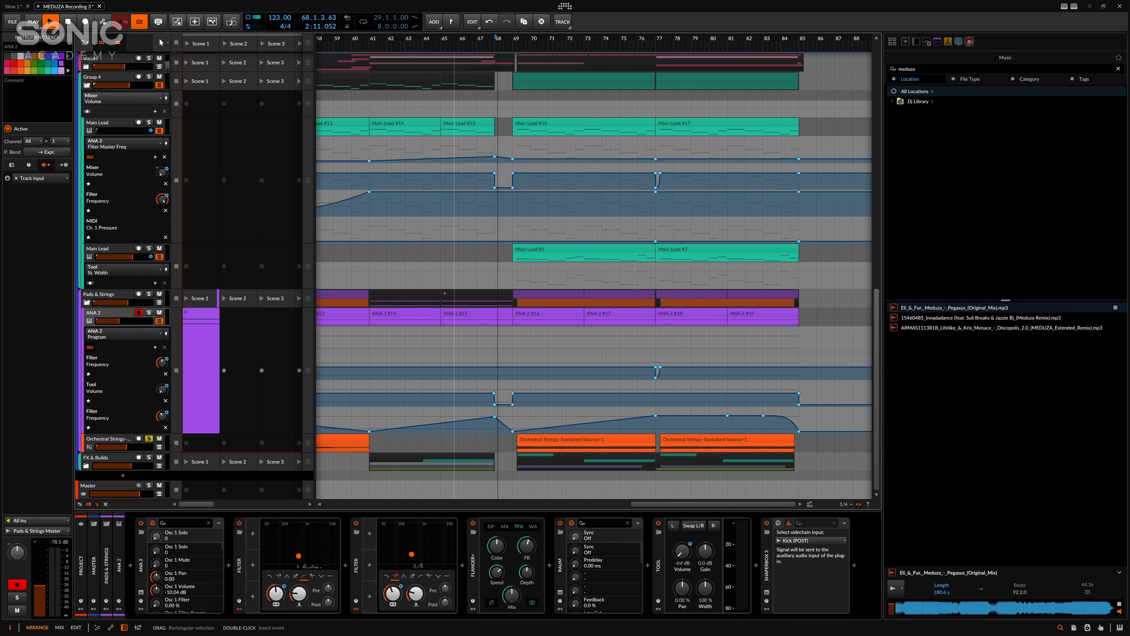
Solo the Pads & Strings group, ANA 2 and both Main Lead tracks alongside the playing strings, and select the first Orchestral Strings clip after bar 69
left_click(149, 295)
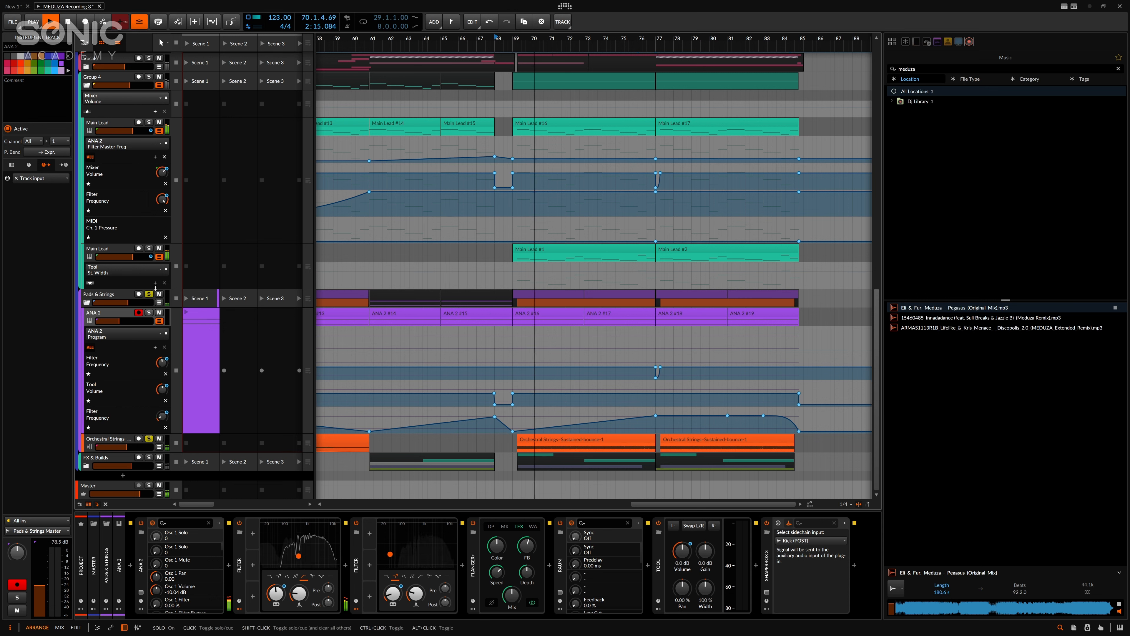
left_click(148, 312)
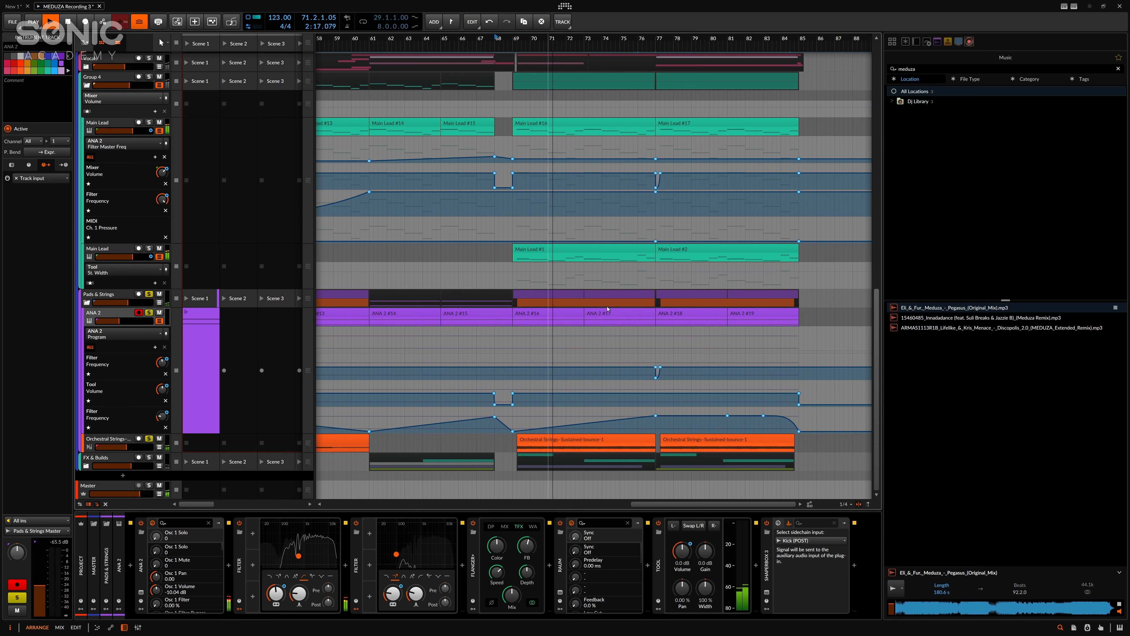
left_click(149, 248)
left_click(148, 121)
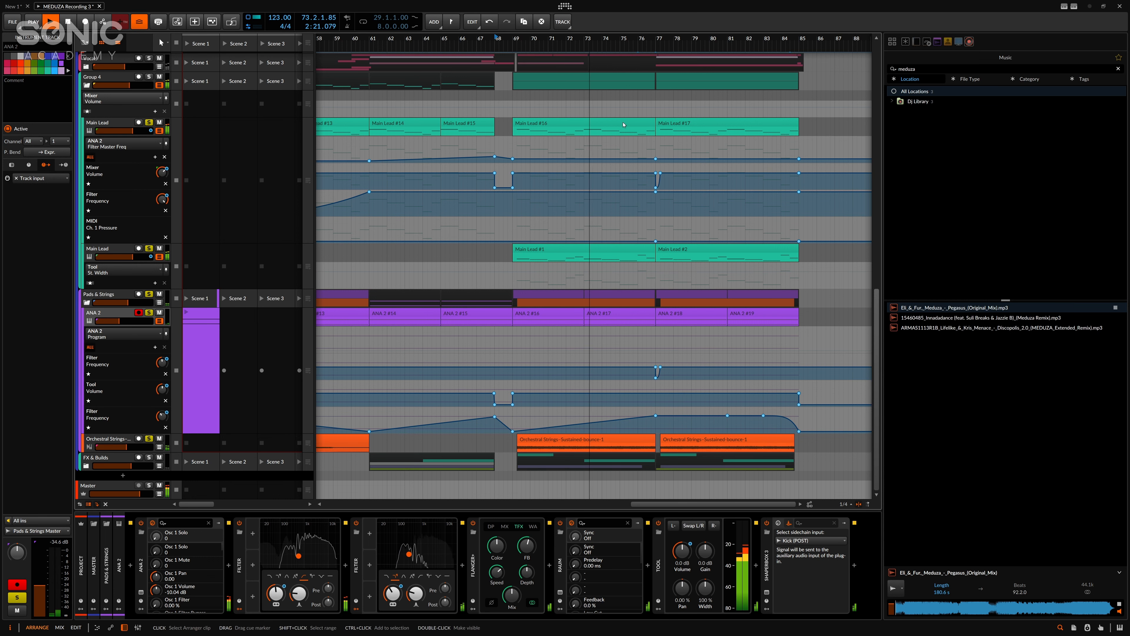
left_click(573, 440)
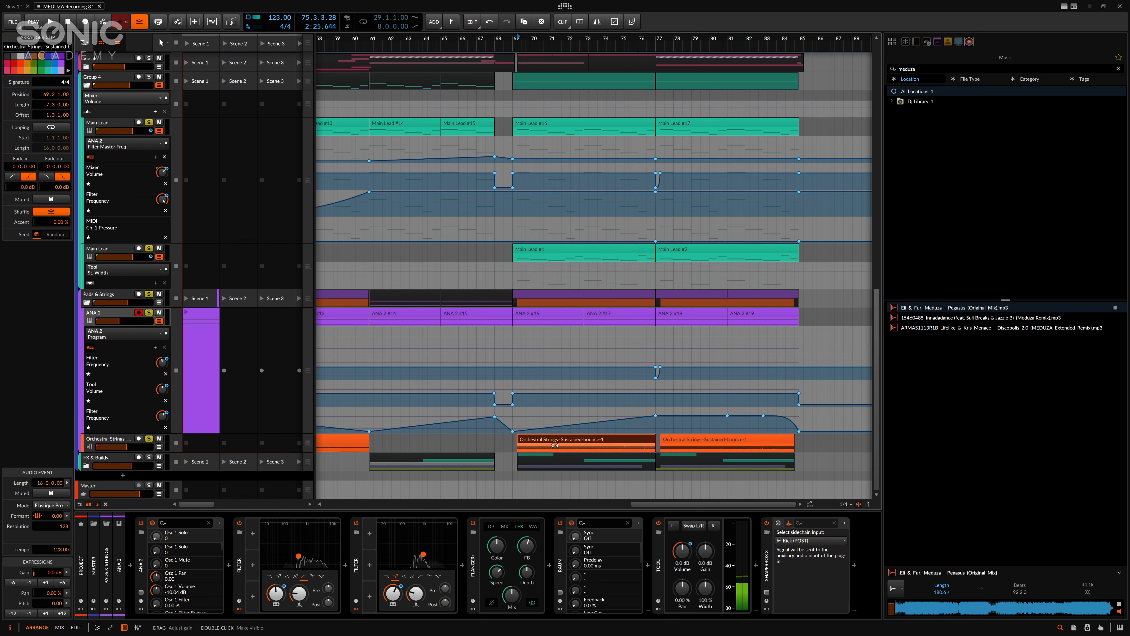
Expand the FX & Builds group, play its UD2 House Snare 12 soloed from bar 61 and display the track's devices
left_click(86, 466)
scroll(476, 374, "down", 4)
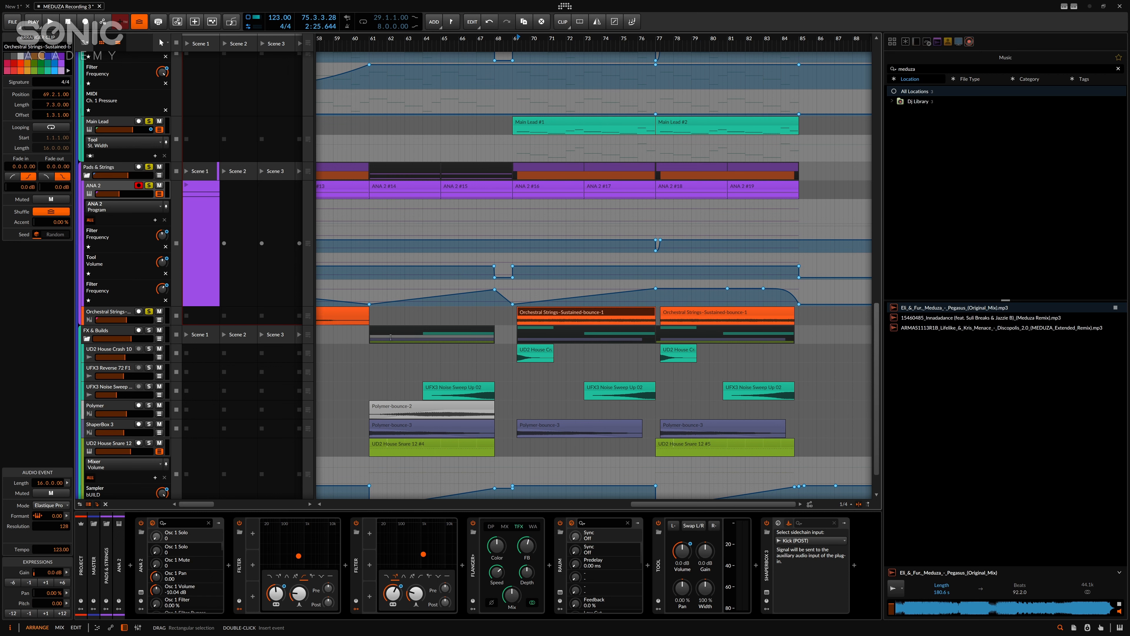
left_click(370, 47)
scroll(480, 333, "down", 2)
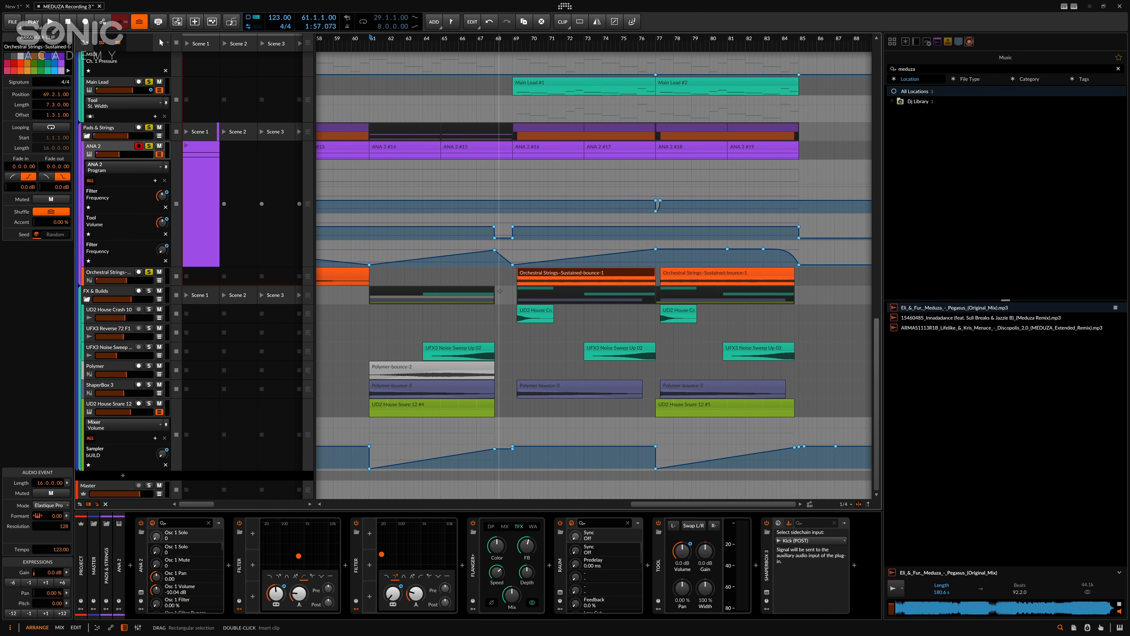
key("space")
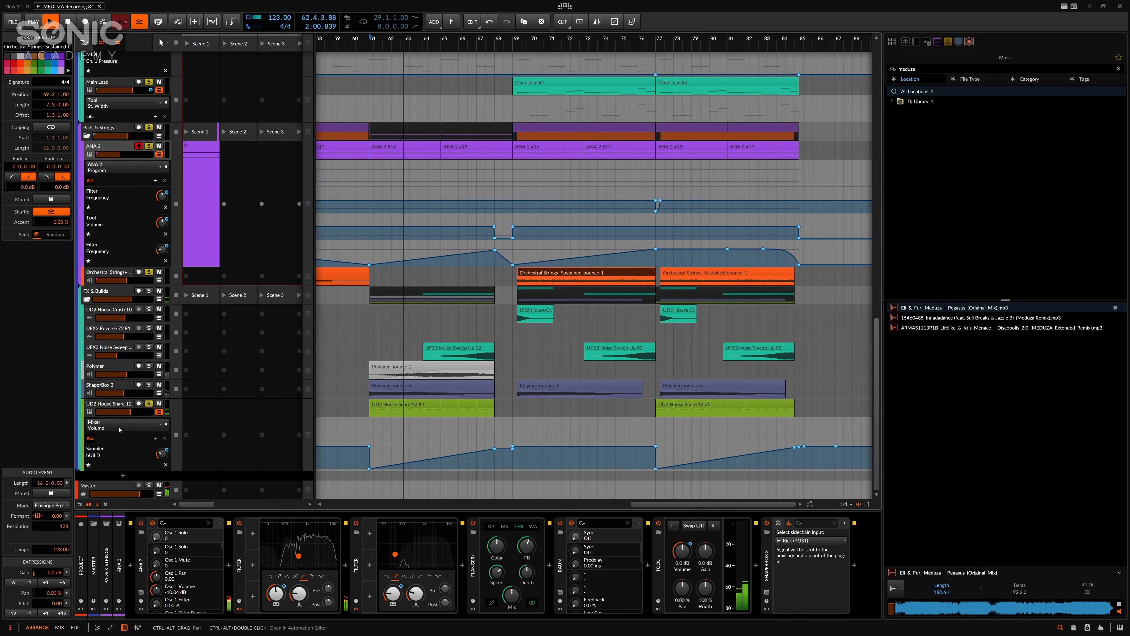
left_click(111, 404)
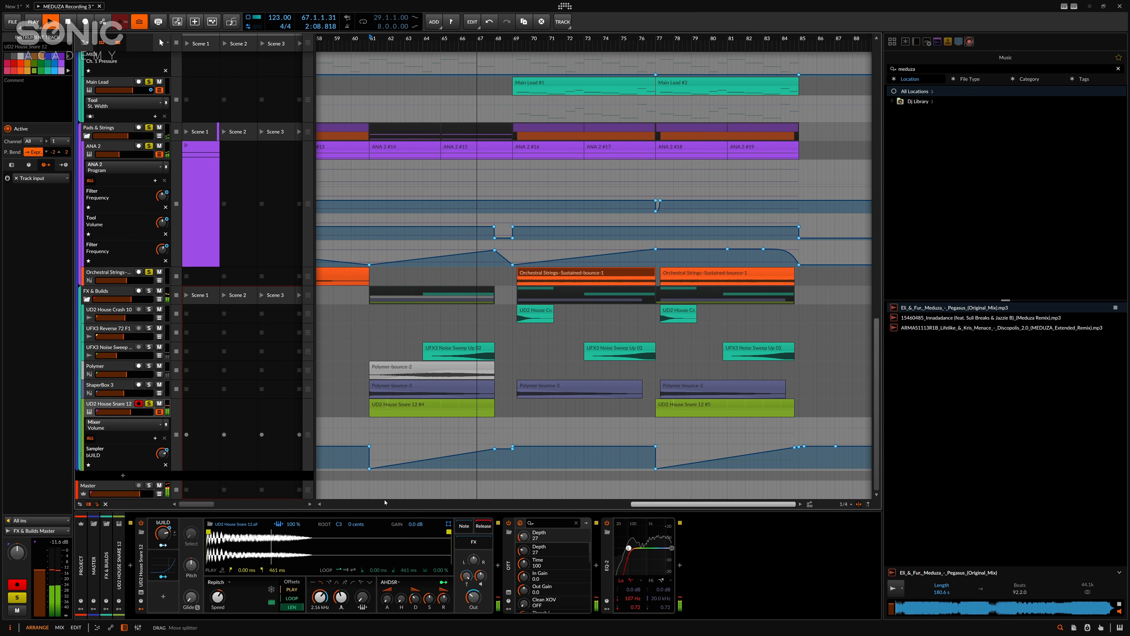
key("space")
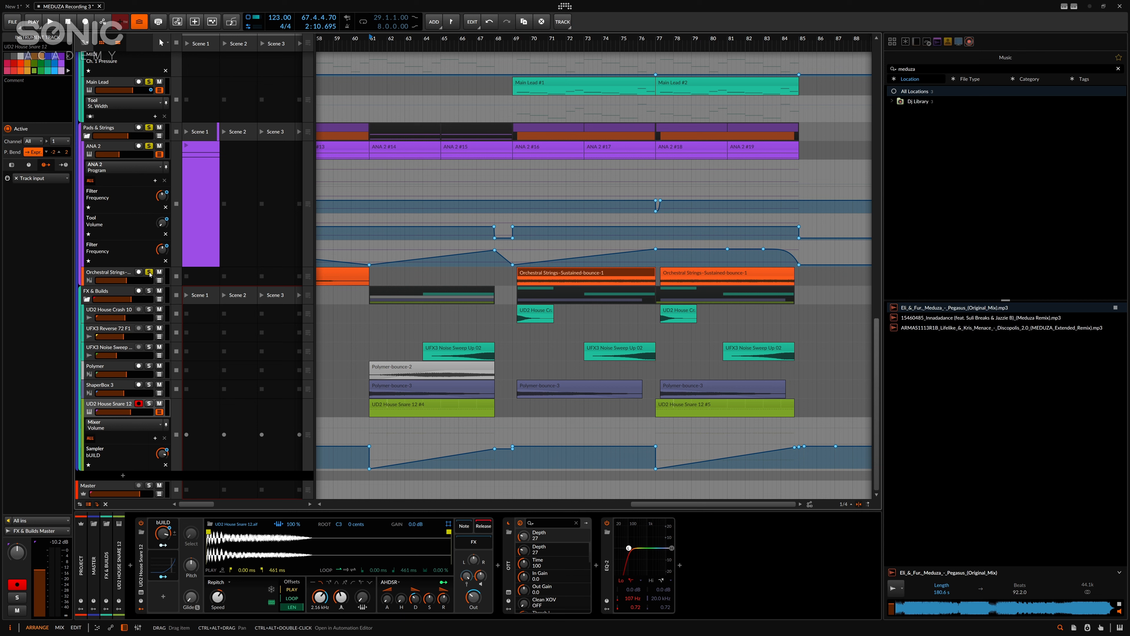
Clear all active solos and expand the Vocals group with its Lead Vocal track soloed
scroll(157, 194, "up", 3)
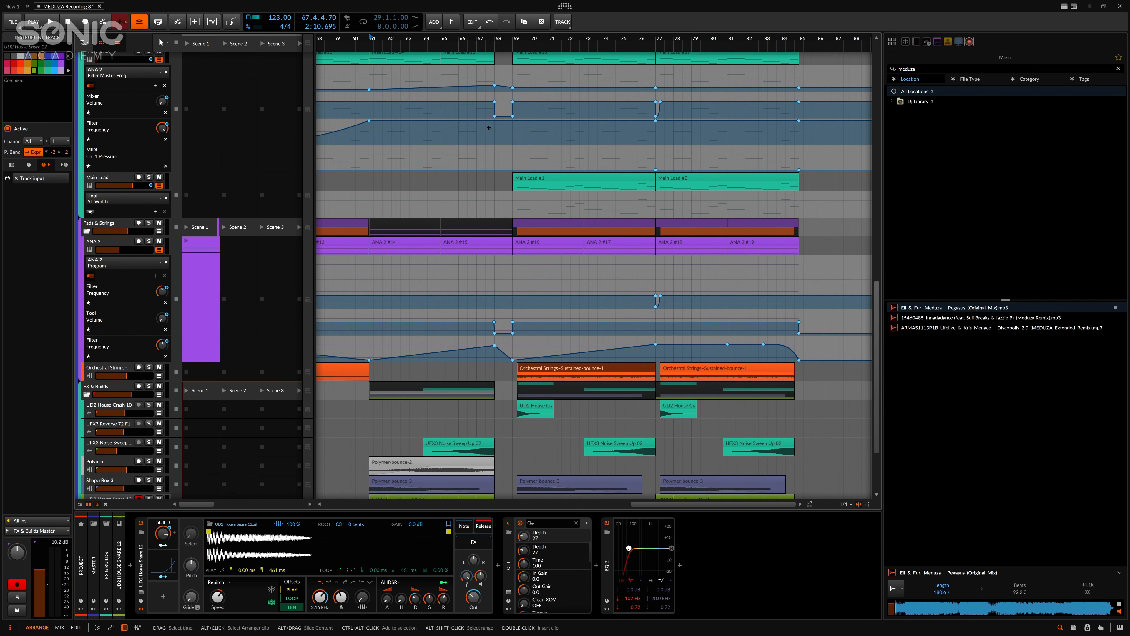
left_click_drag(396, 39, 445, 40)
scroll(441, 161, "up", 9)
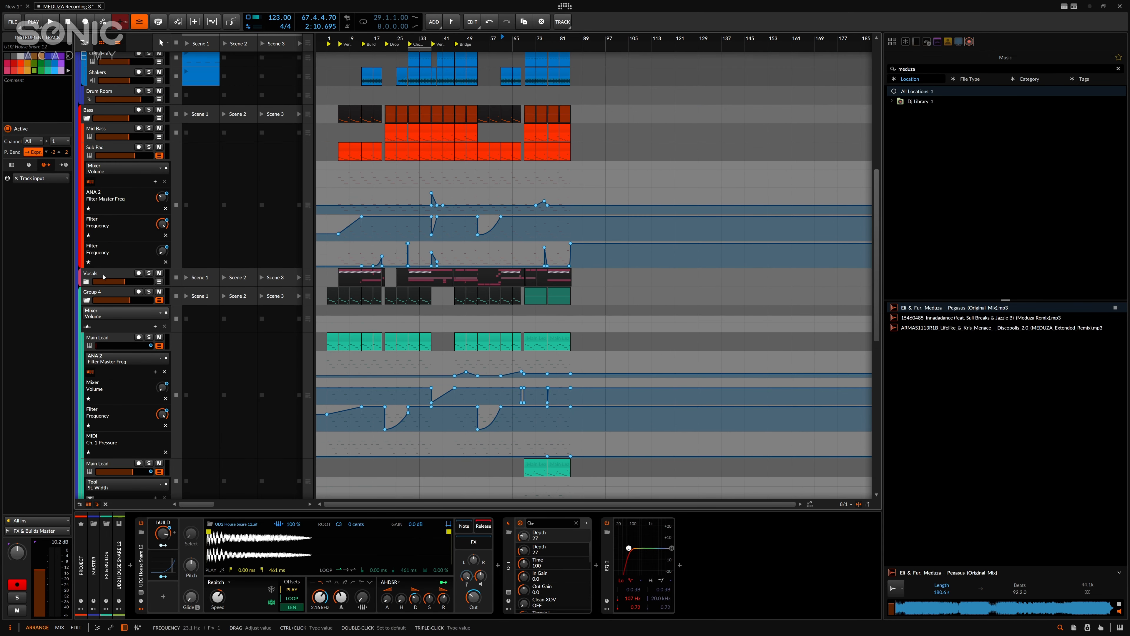
left_click(86, 281)
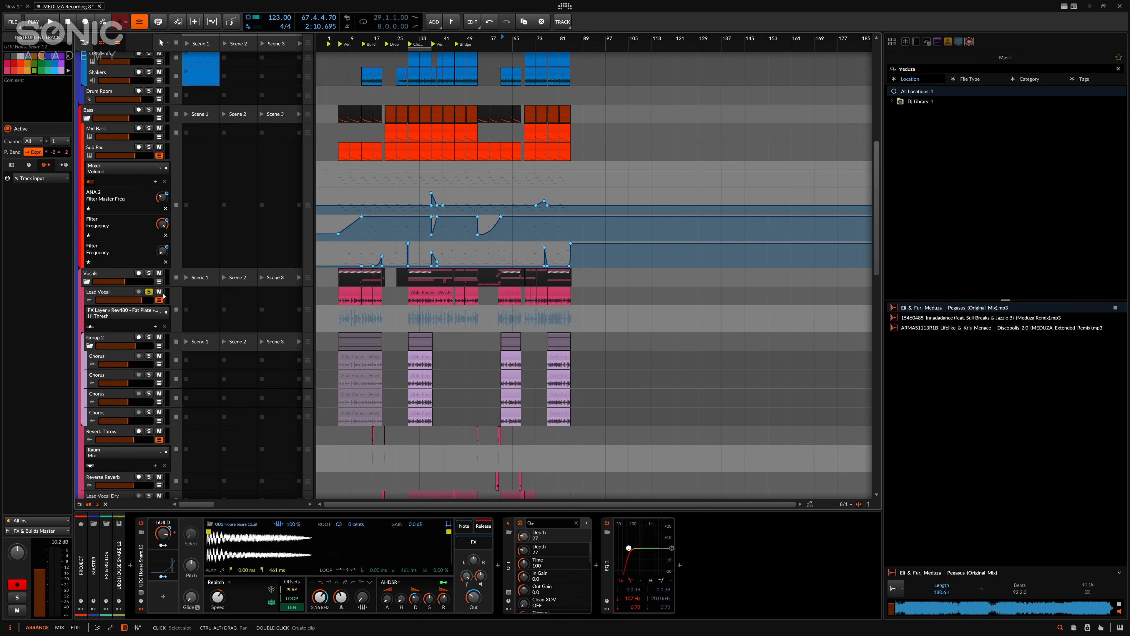
left_click_drag(418, 39, 458, 39)
left_click_drag(375, 39, 487, 40)
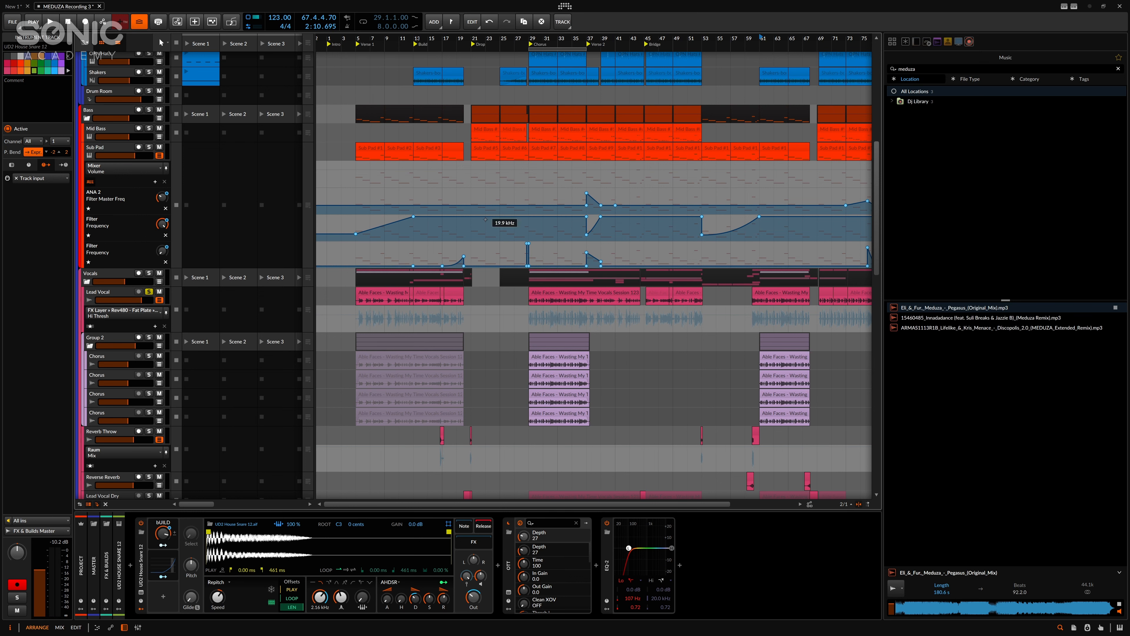
scroll(472, 294, "down", 1)
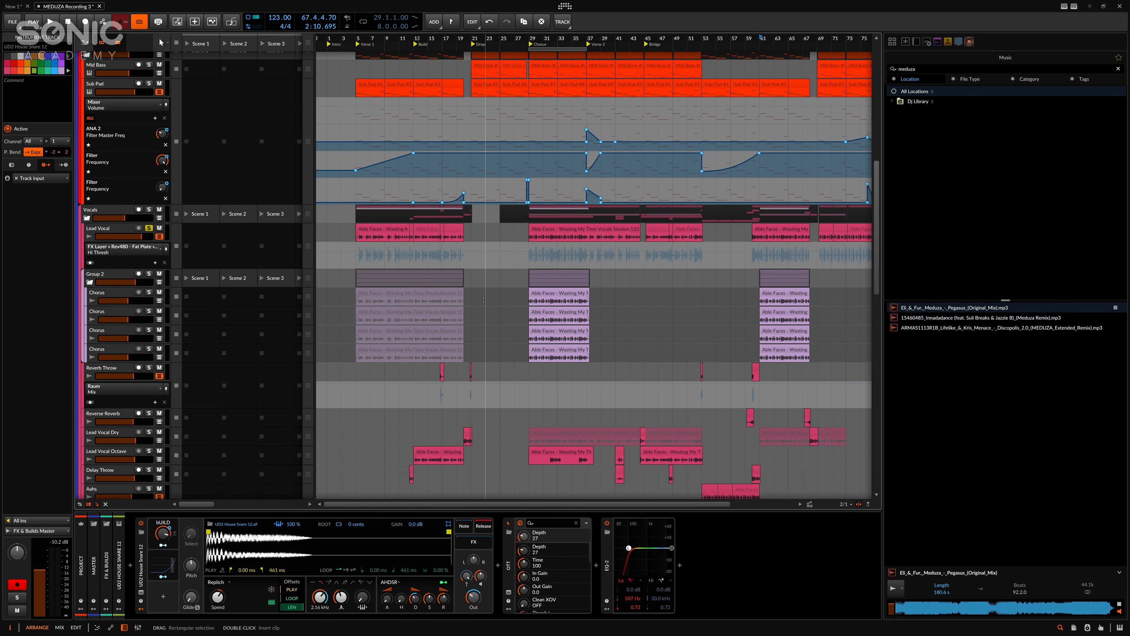
scroll(494, 289, "down", 2)
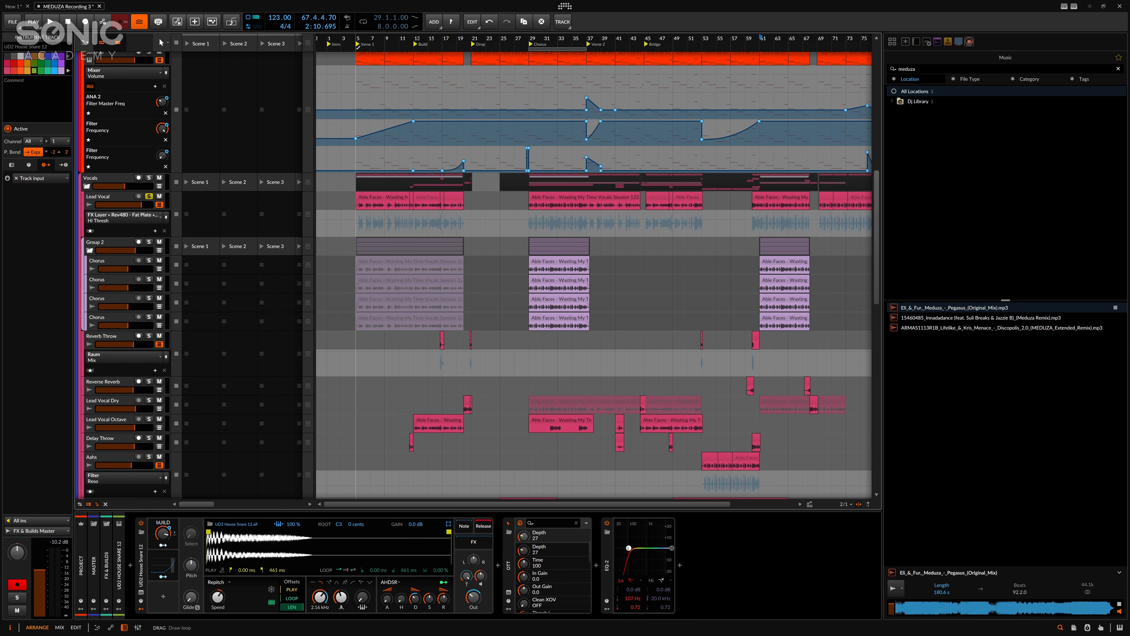
Play the soloed Lead Vocal from Verse 1 at bar 5 and display the track's devices
left_click(357, 39)
key("space")
key("space")
left_click(103, 196)
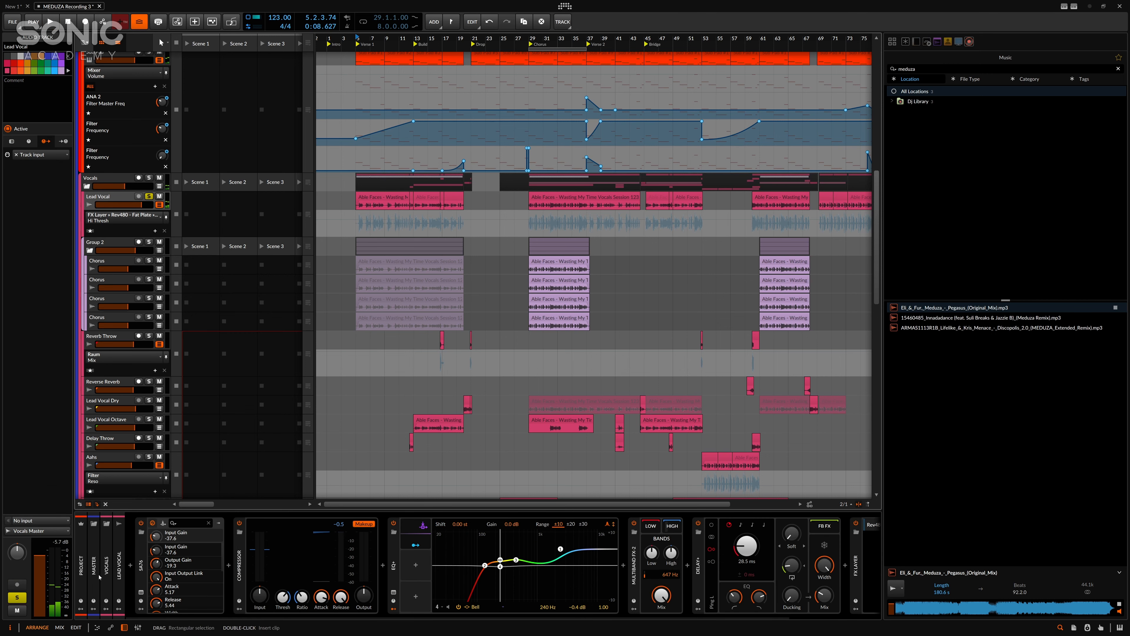
Open the SA76 limiter's plug-in window on Lead Vocal to examine its settings, and close it again
left_click(141, 592)
left_click(141, 592)
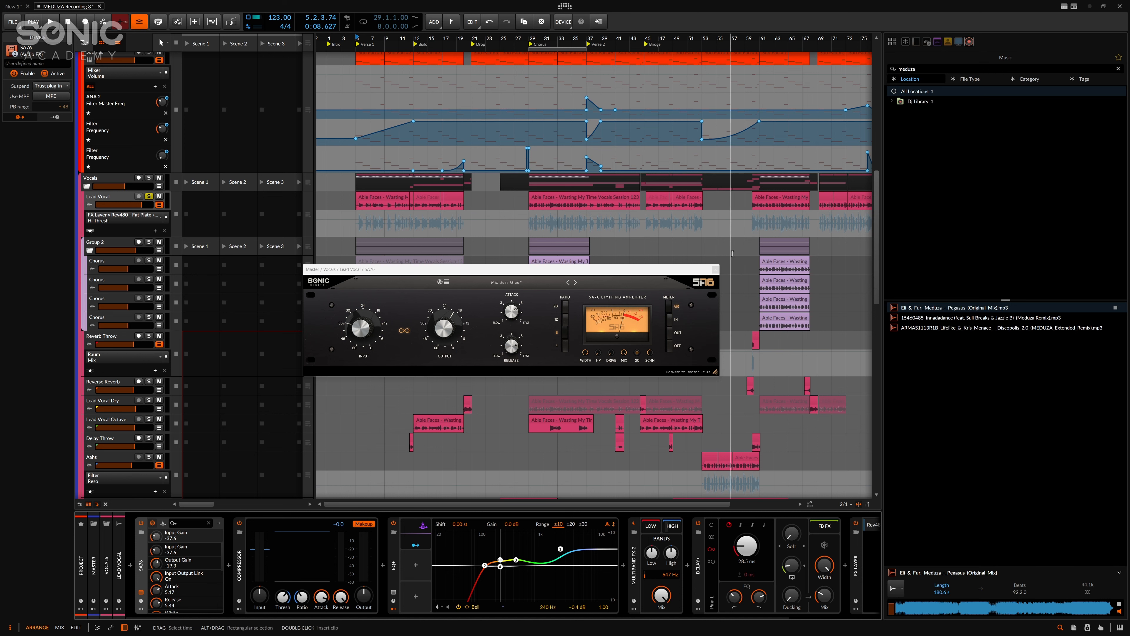
left_click(714, 269)
Play the Lead Vocal from bar 5 while reviewing its Compressor and EQ+ devices, and stop playback
key("space")
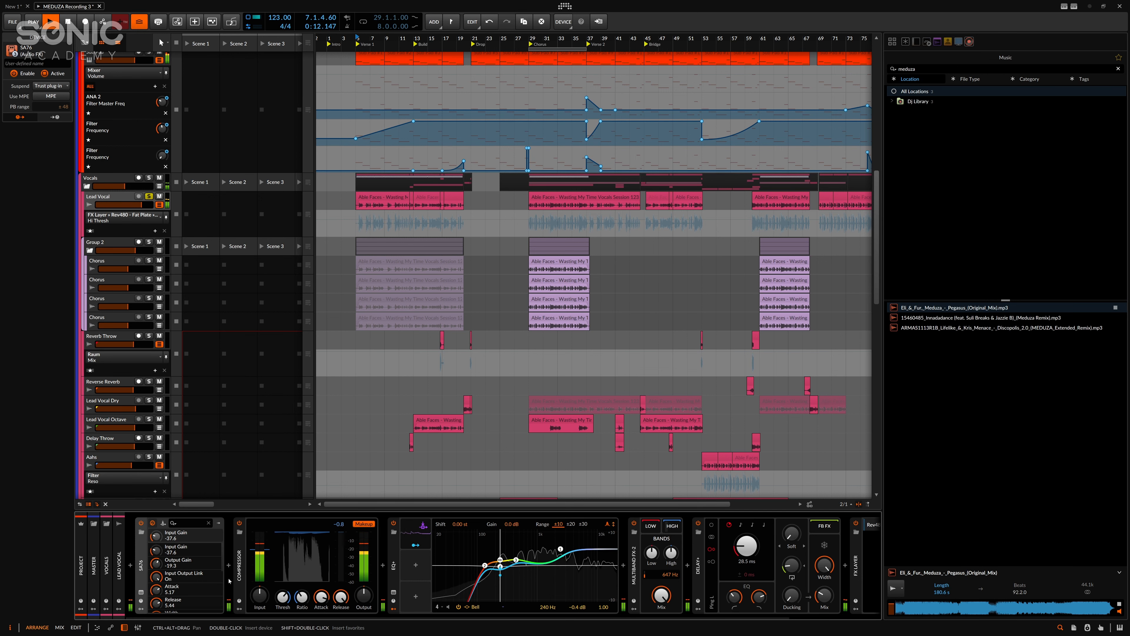
left_click(272, 579)
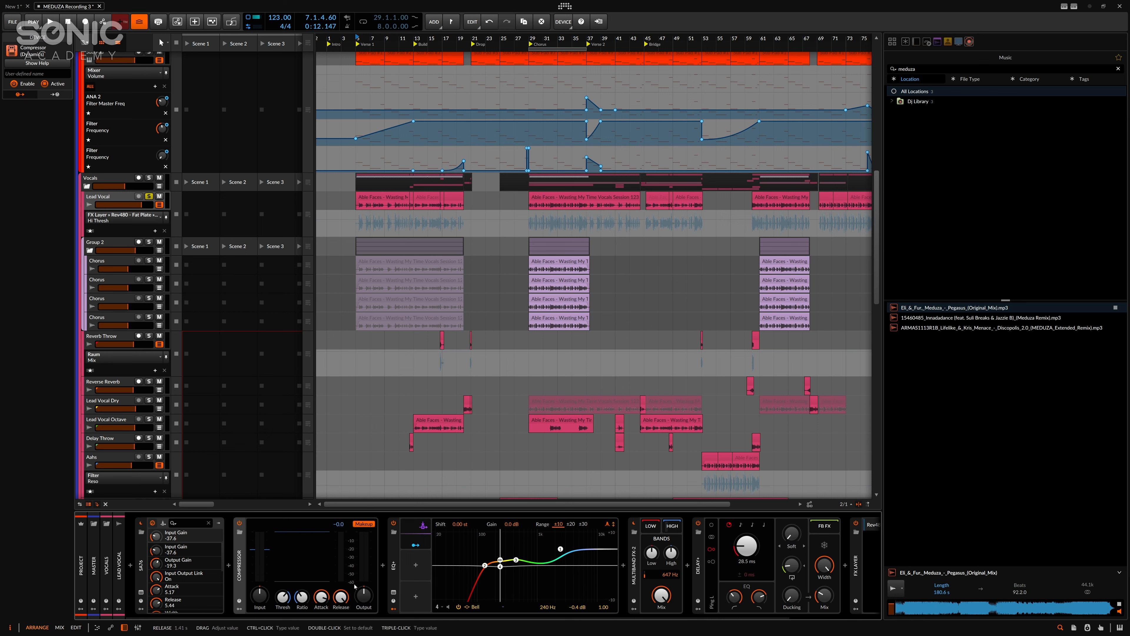
left_click(536, 594)
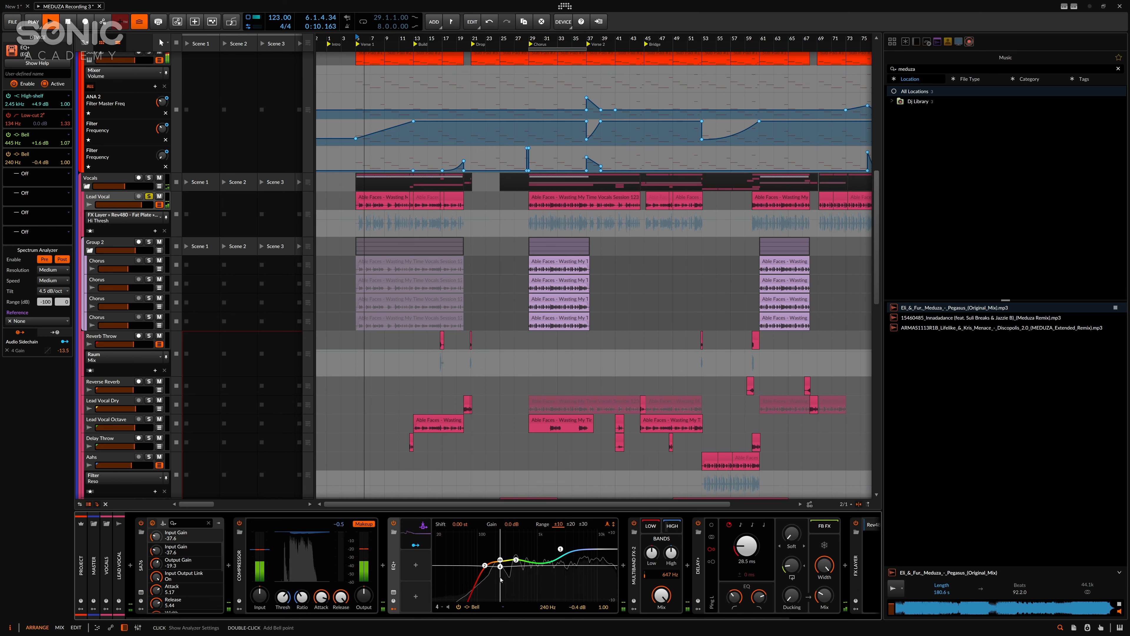
key("space")
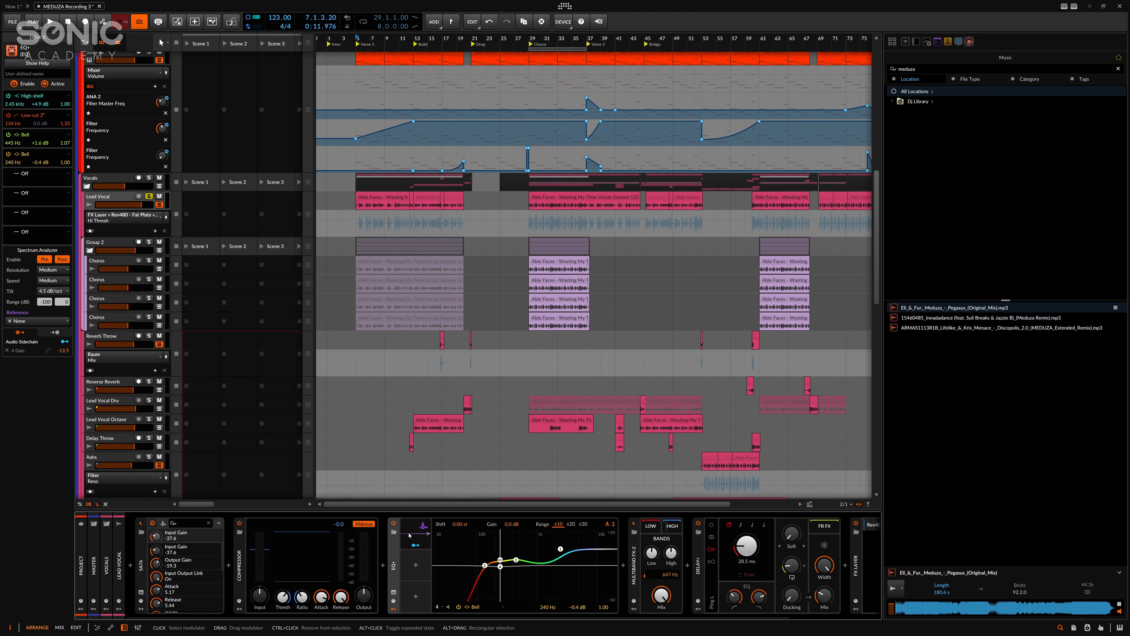
Show the Multiband FX-2 high band's Saturator on Lead Vocal and examine it along with the Delay+ device
left_click(672, 527)
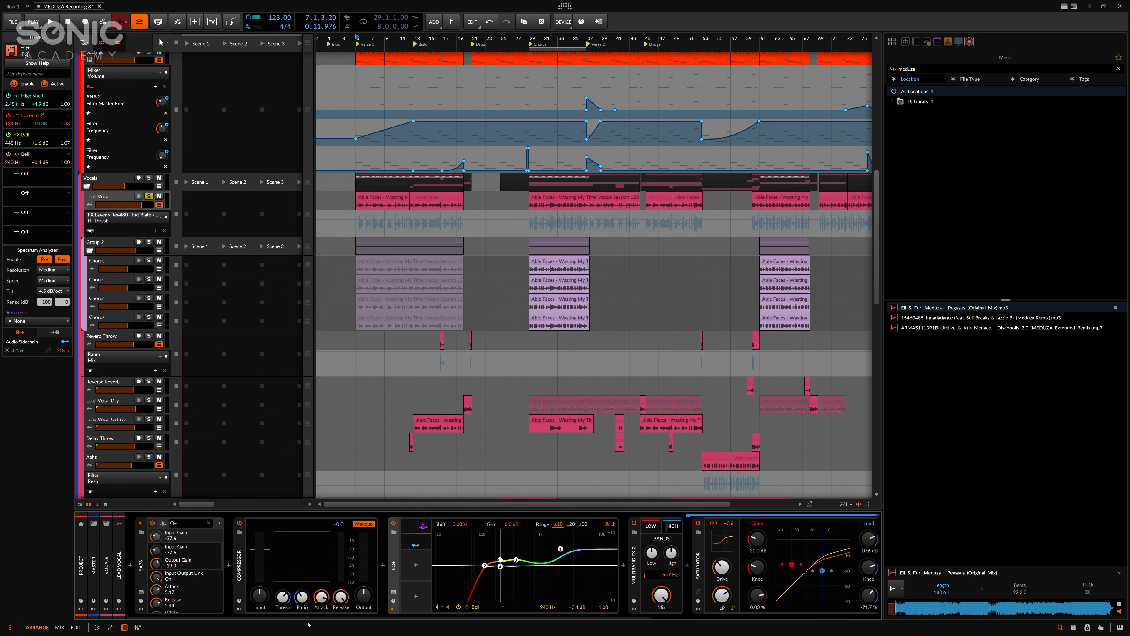
left_click(703, 564)
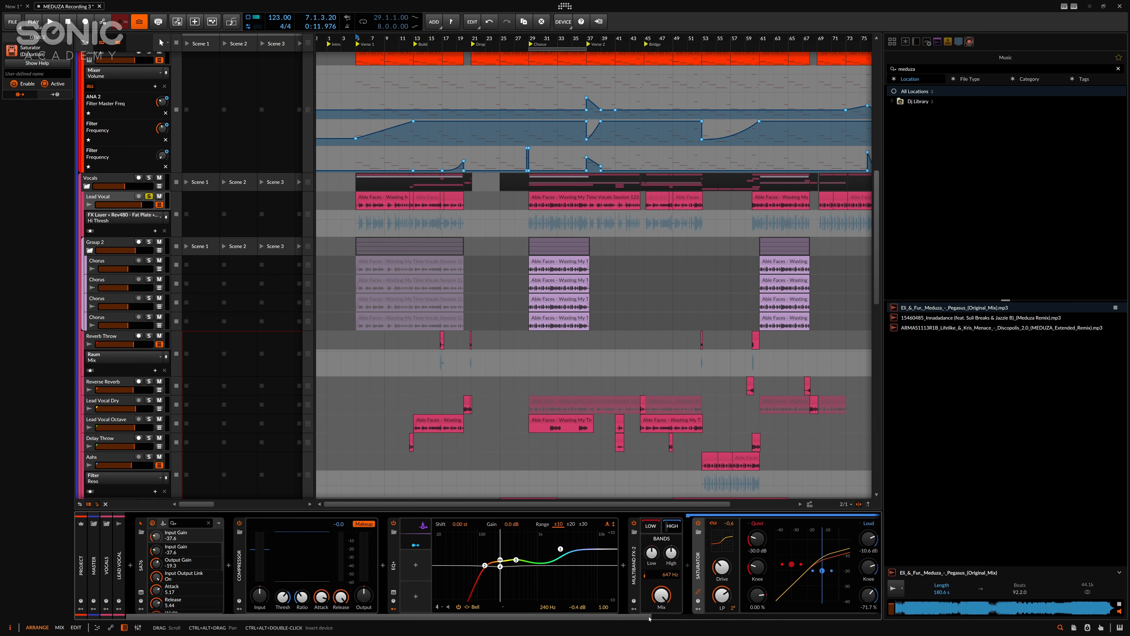
scroll(639, 578, "down", 5)
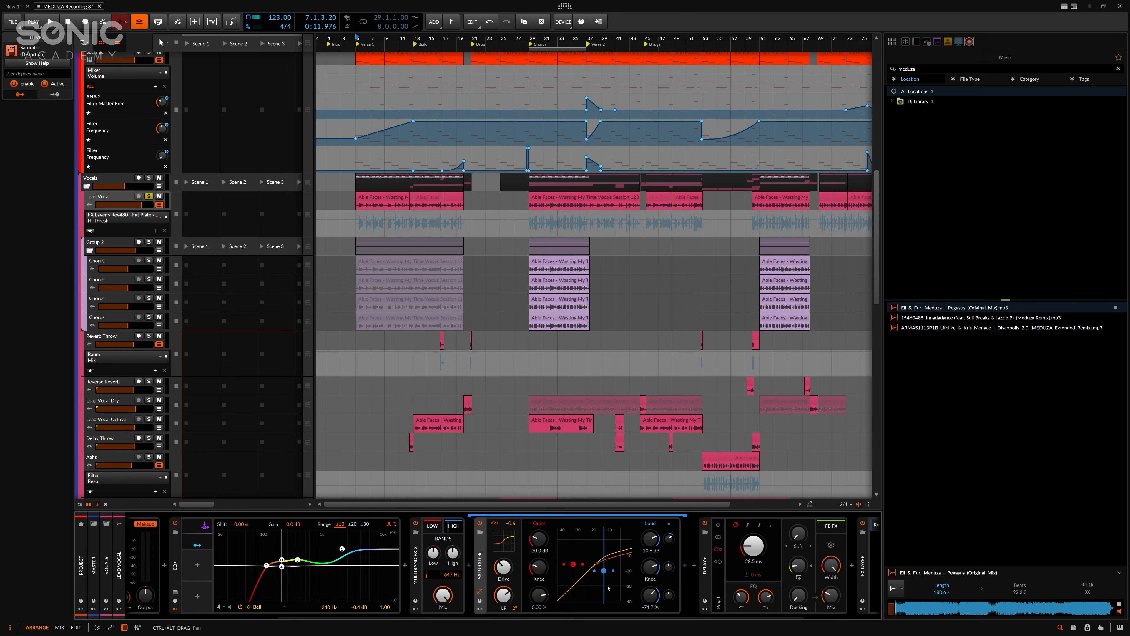
left_click_drag(651, 617, 772, 616)
left_click(590, 572)
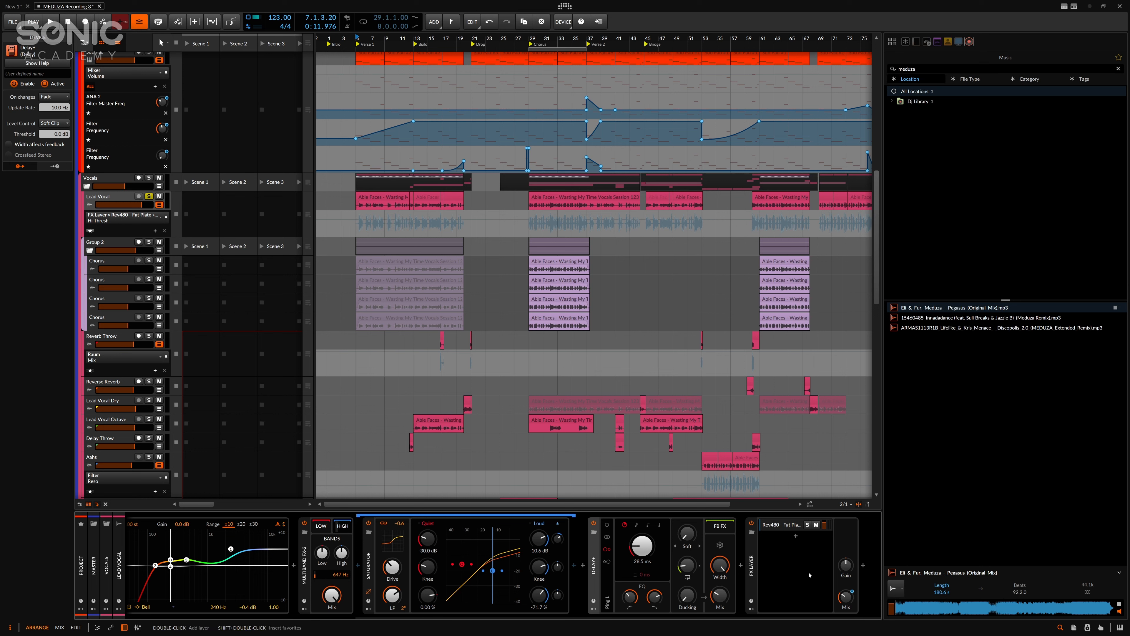
Open the FX Layer's Rev480 - Fat Plate chain and examine its reverb, EQ+ and Dynamics devices
left_click(795, 573)
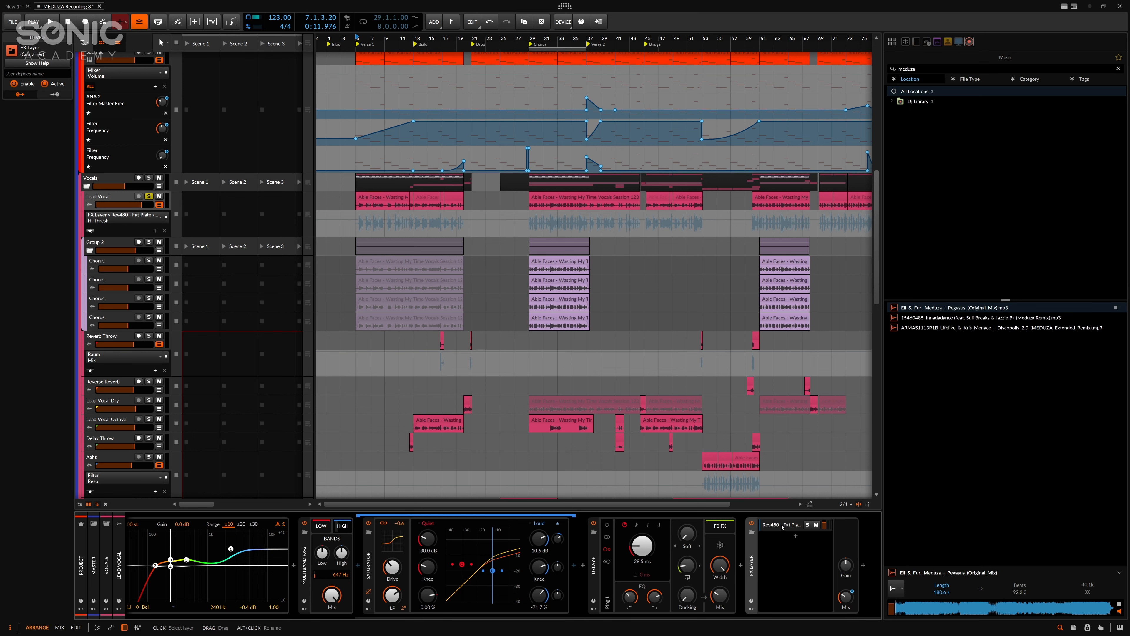
left_click(761, 605)
left_click_drag(568, 616, 835, 627)
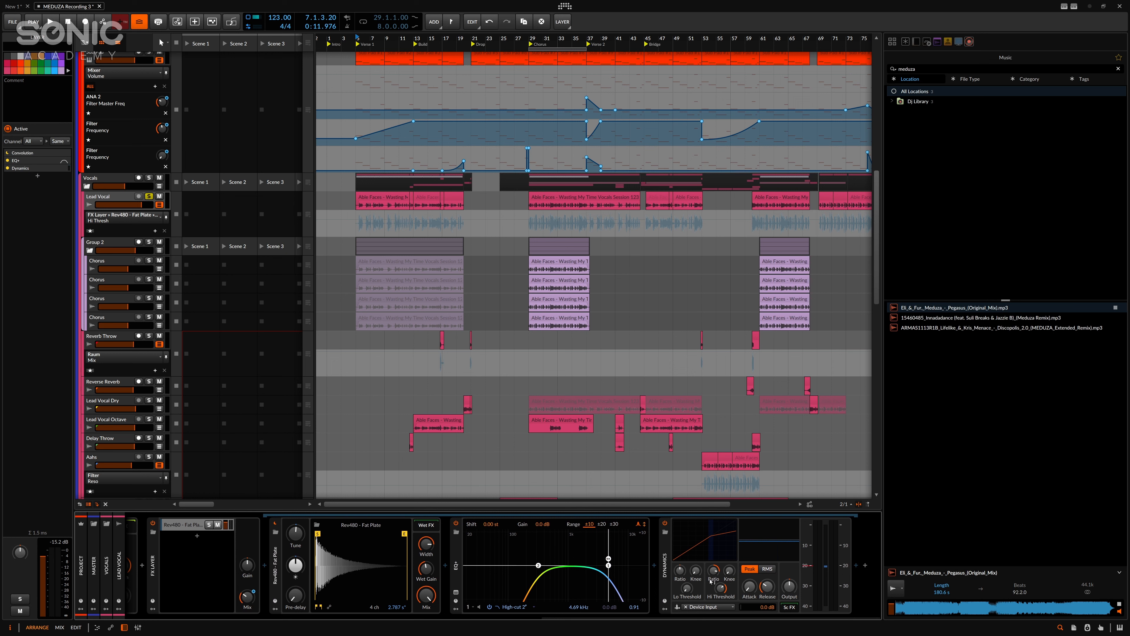
left_click(664, 598)
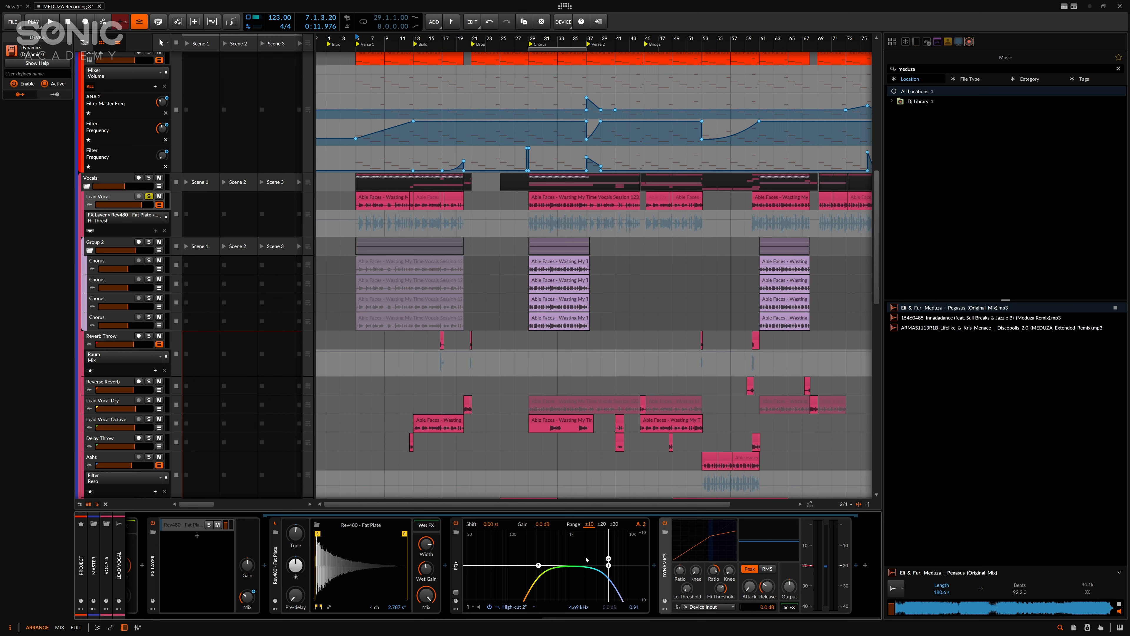
Play the Lead Vocal twice from bar 5 to audition the Fat Plate reverb chain, stopping after each pass
key("space")
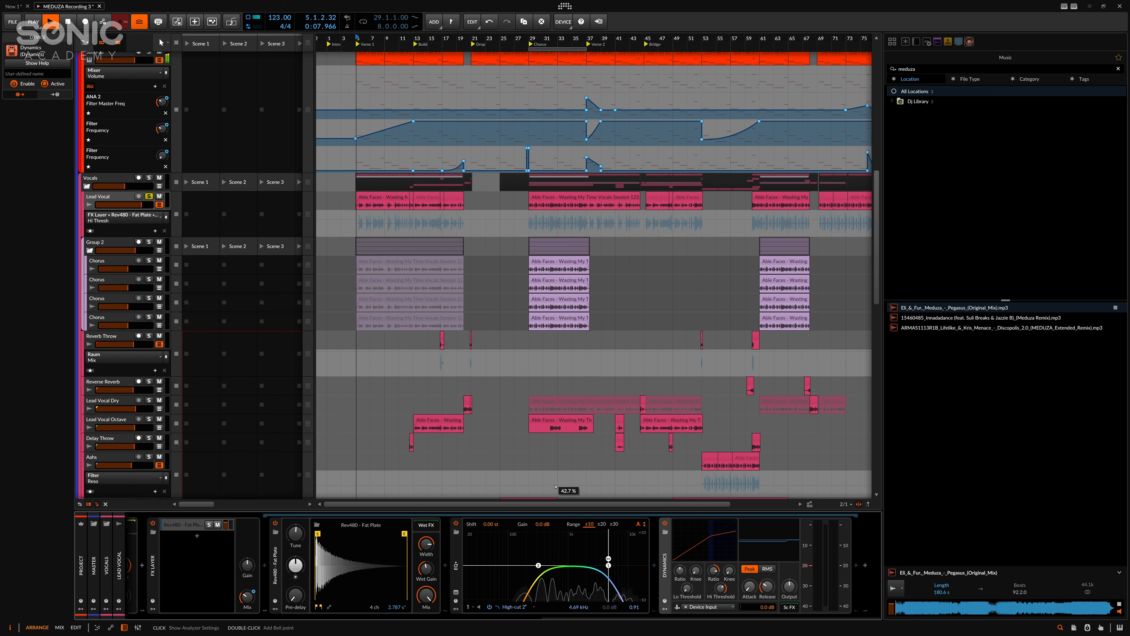
key("space")
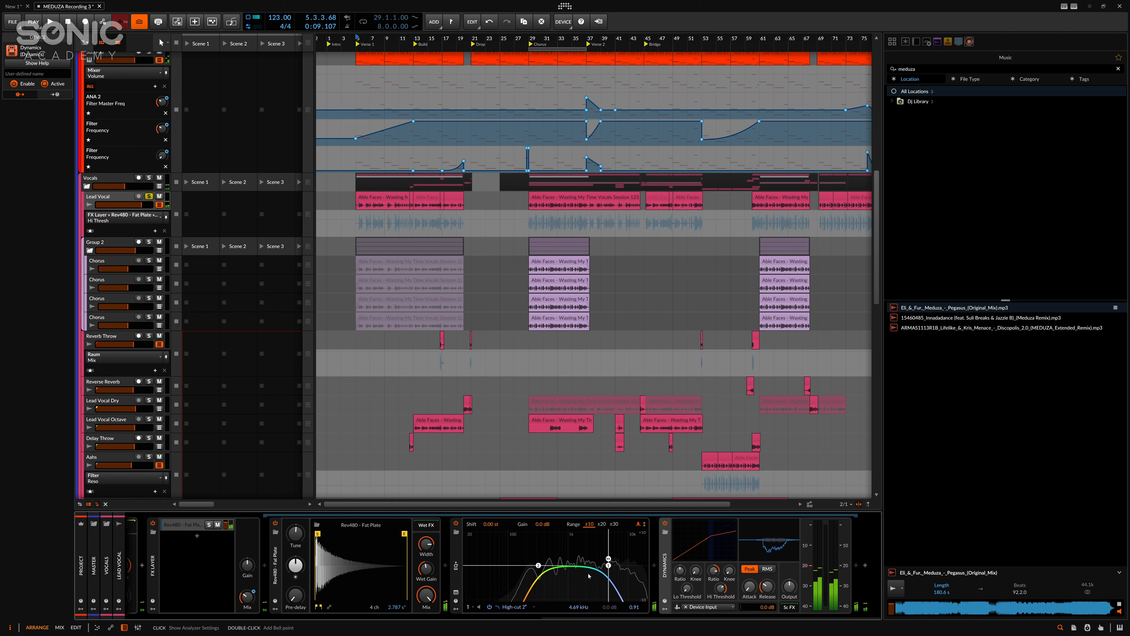
key("space")
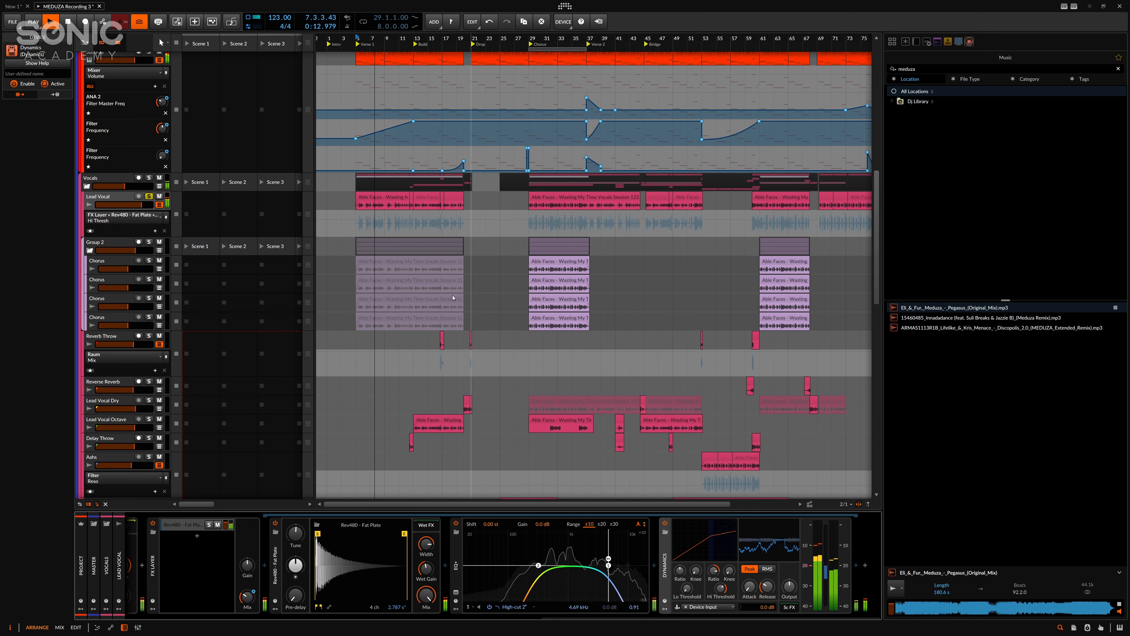
key("space")
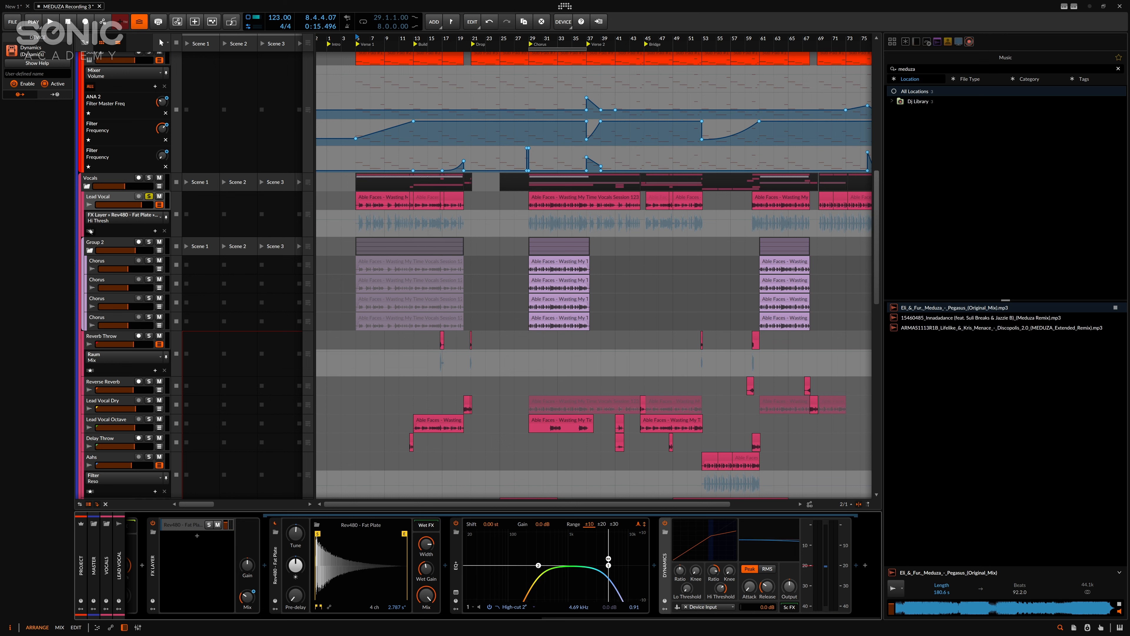
Show the FX Layer Mix automation lane under Lead Vocal and remove the track's solo
left_click(155, 227)
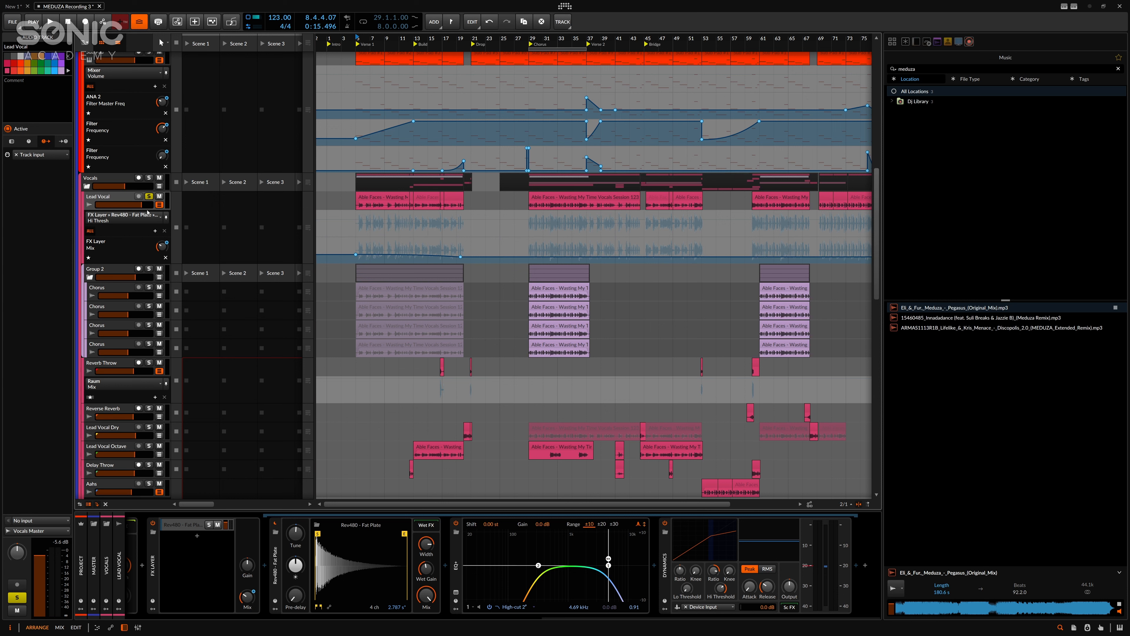
left_click(149, 196)
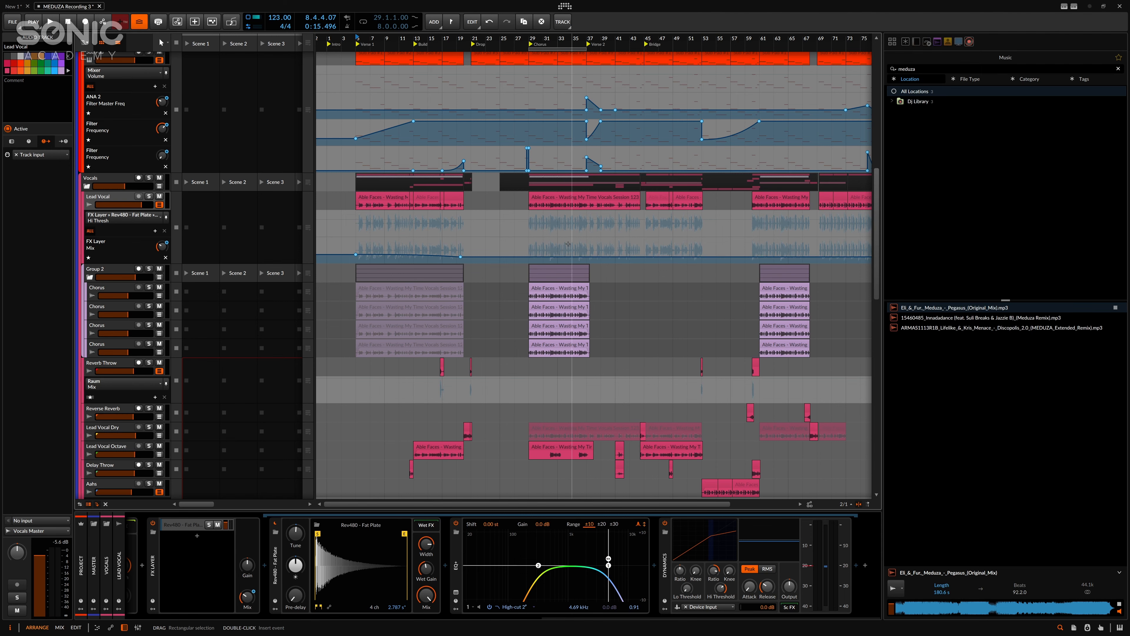
scroll(569, 244, "down", 2)
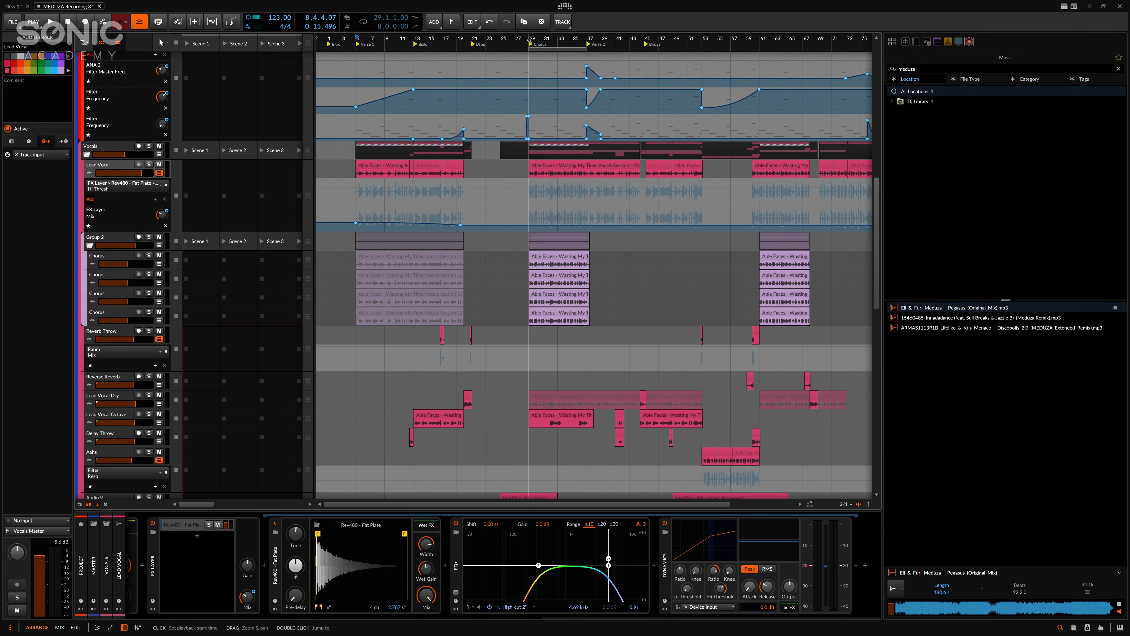
Solo Group 2 and examine its device chain along with the first Chorus track's Time Shift device
left_click(530, 261)
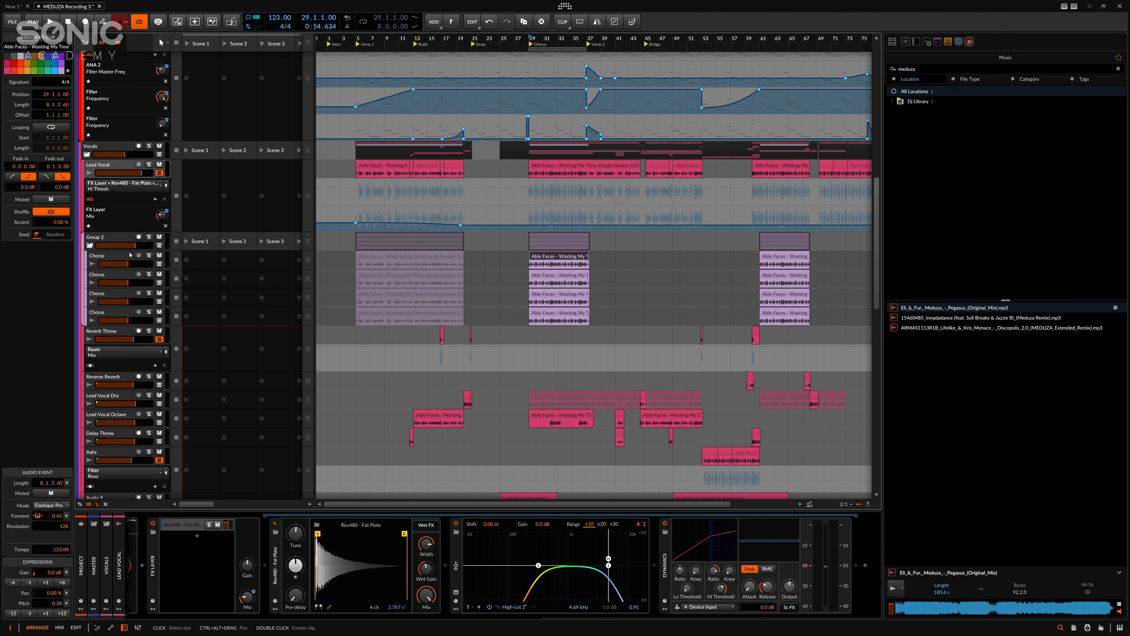
left_click(130, 237)
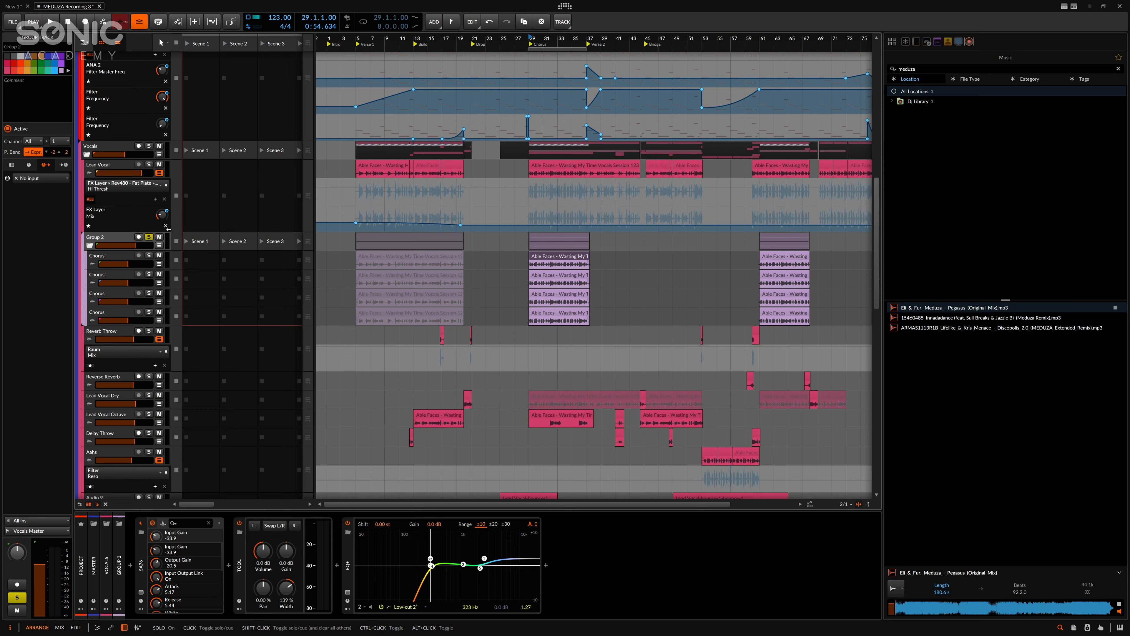
left_click(499, 303)
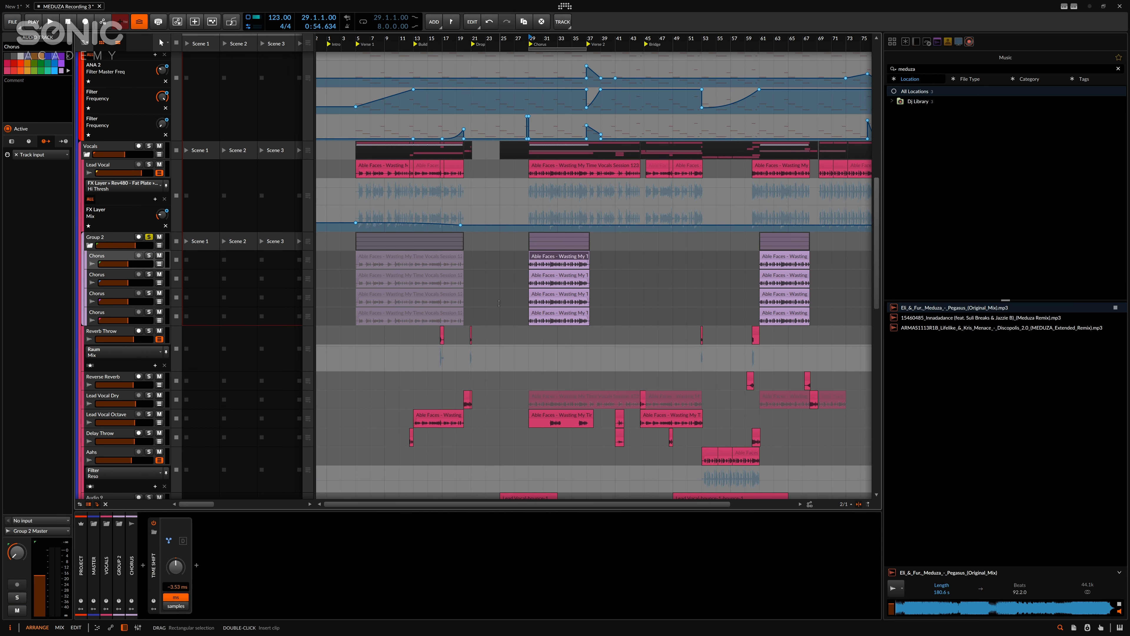
Open the first Chorus clip at bar 29 for detailed editing and examine its formant and pitch curves
double_click(561, 256)
left_click(147, 362)
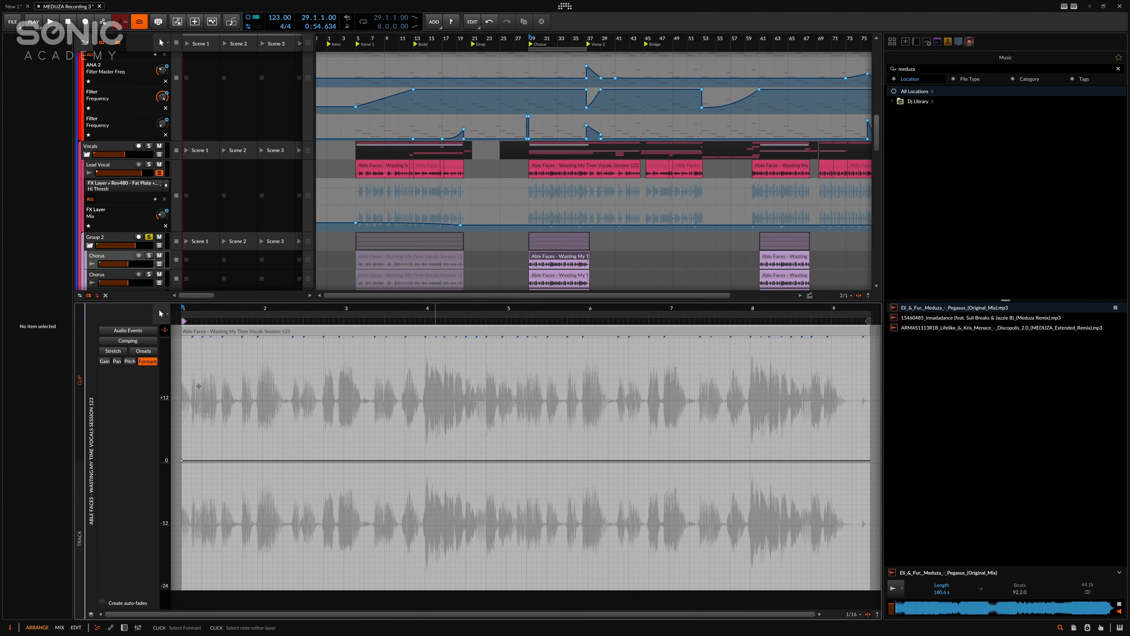
left_click(129, 361)
Examine the pitch and formant curves of the other Chorus clips at bar 29 for comparison
left_click(548, 276)
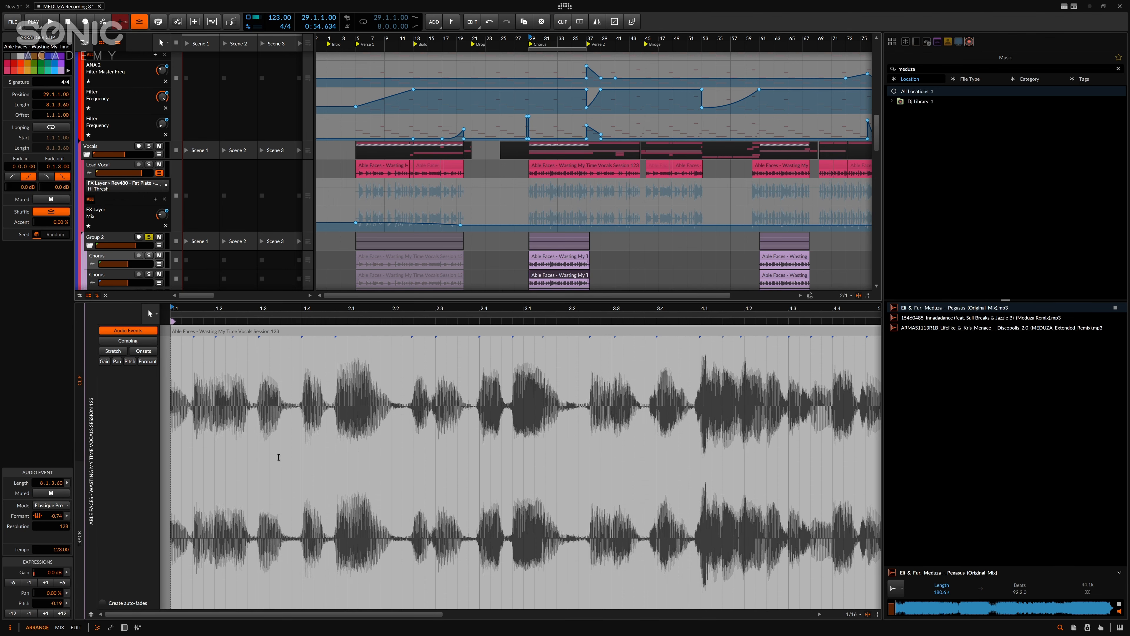
left_click(130, 361)
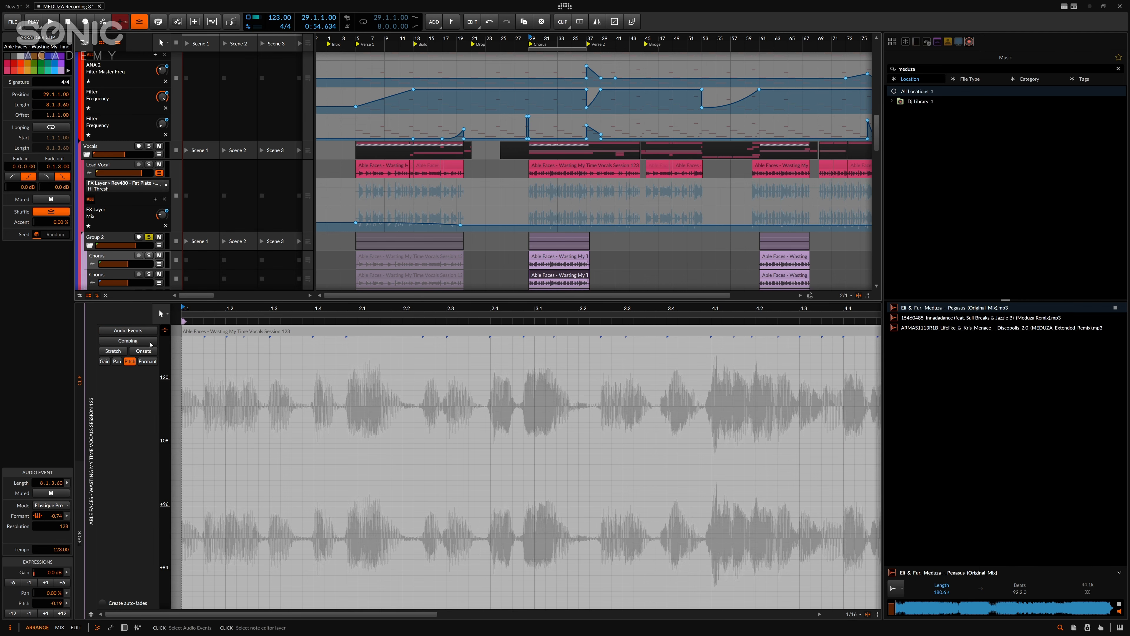
left_click(147, 361)
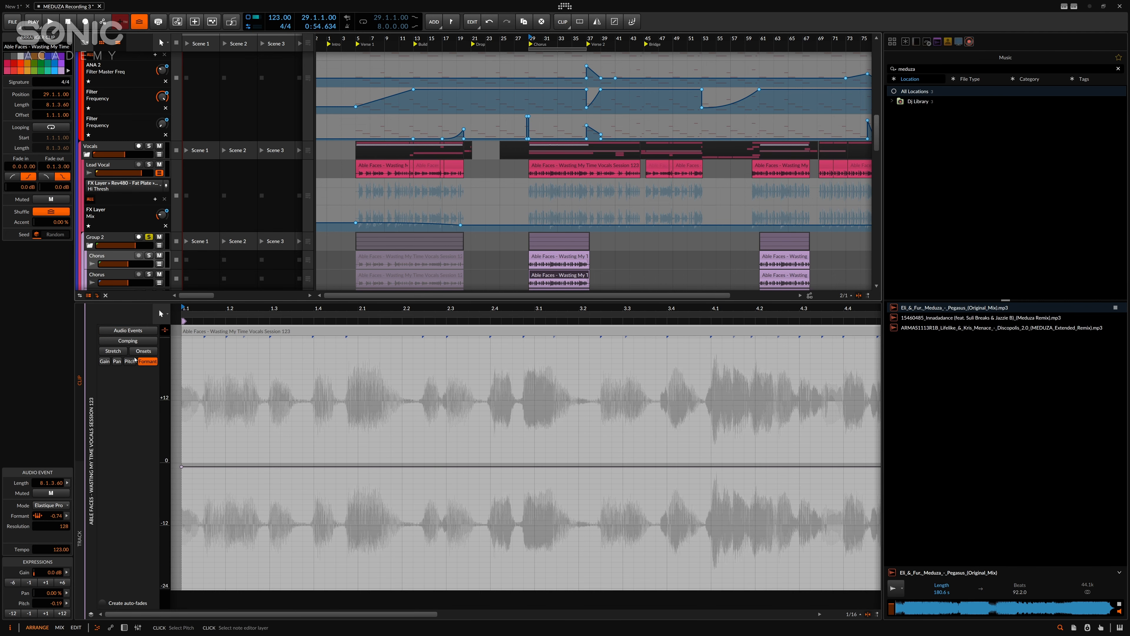
left_click(130, 361)
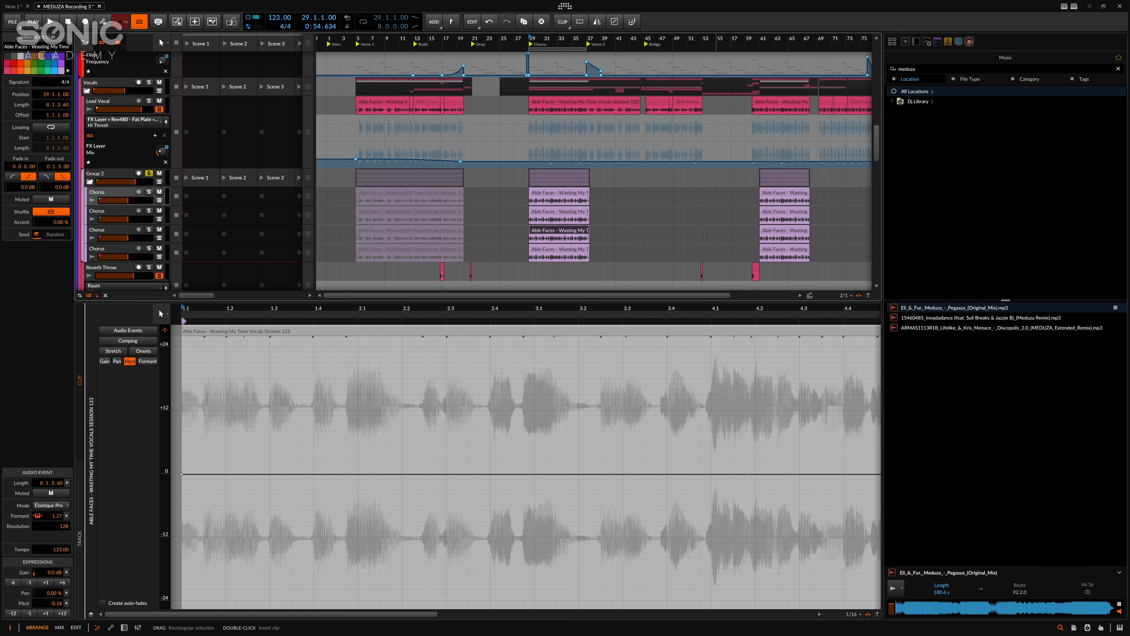
left_click(572, 250)
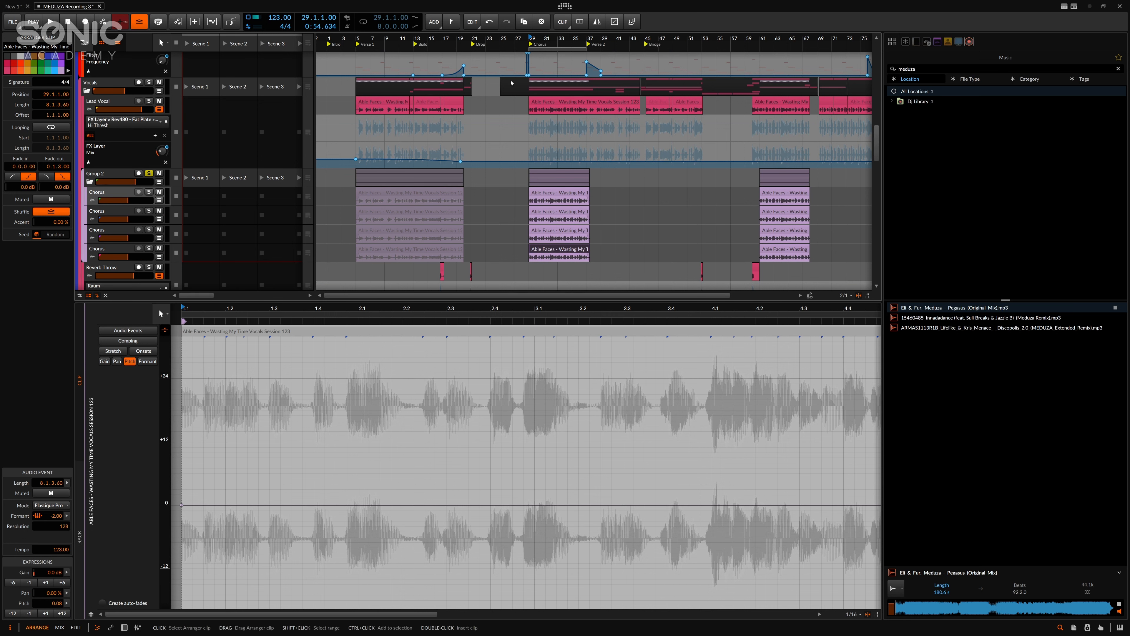
Play the soloed Chorus layers twice from bar 29, stopping after each pass
key("space")
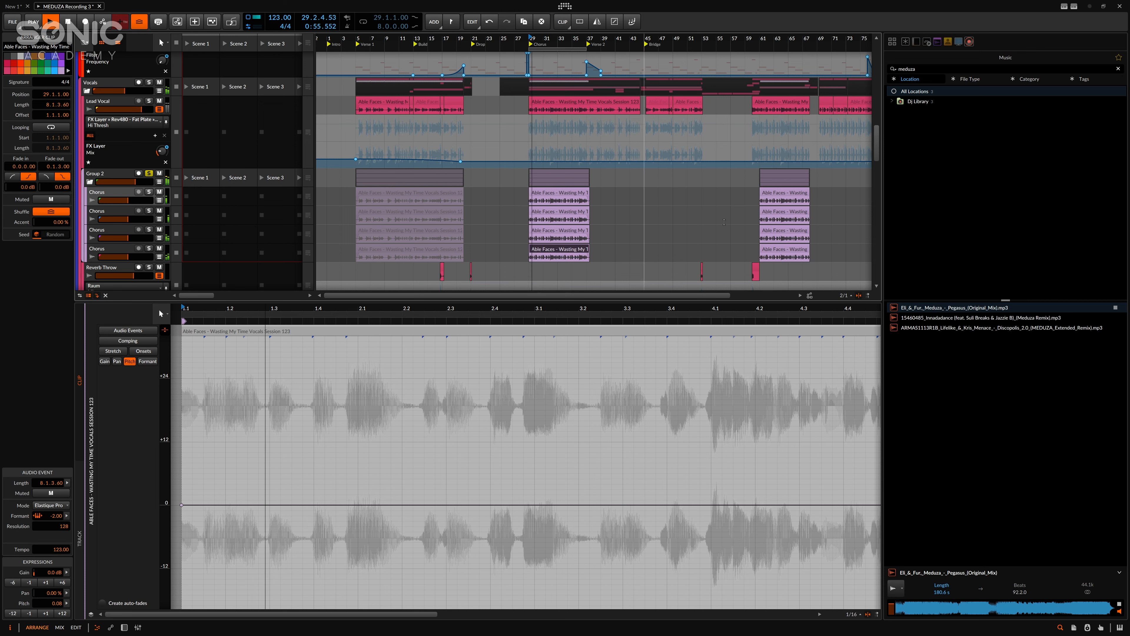
key("space")
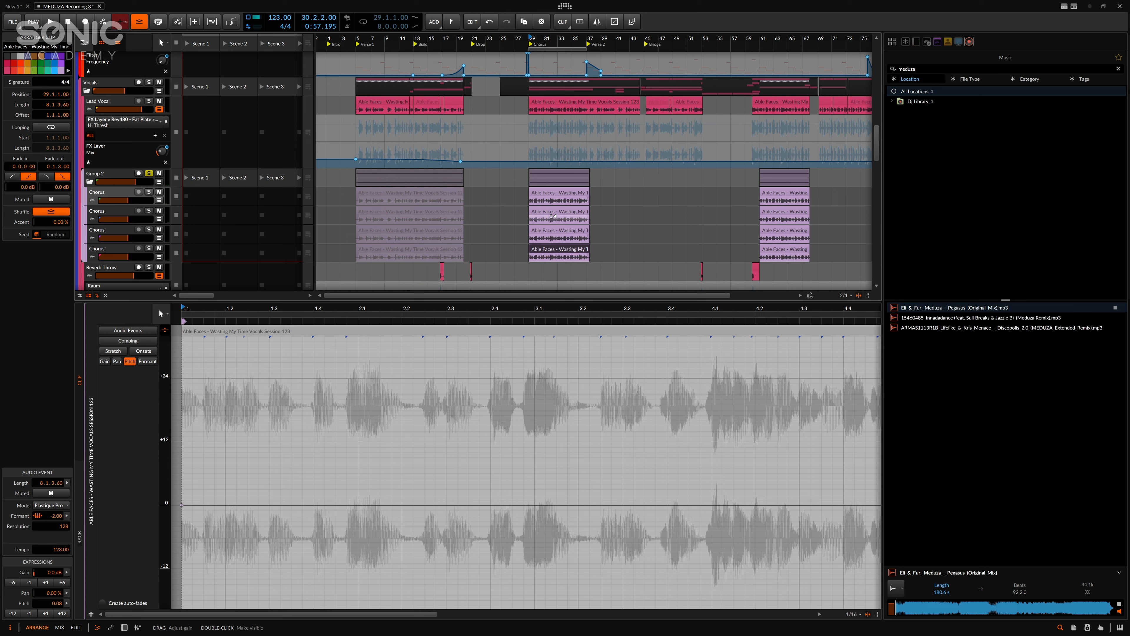
key("space")
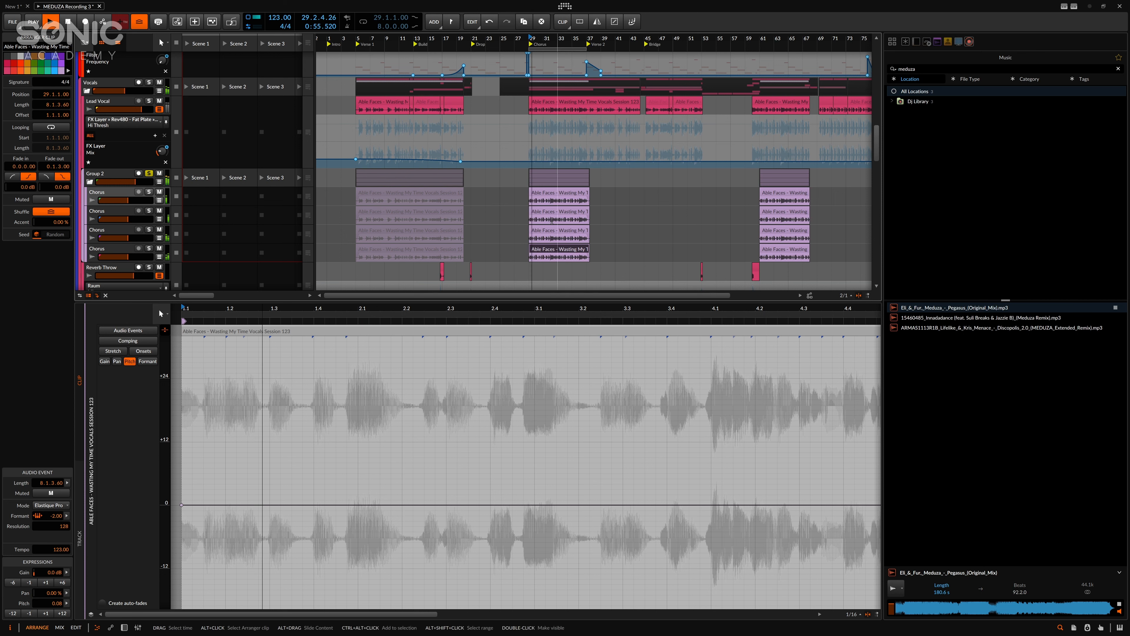
key("space")
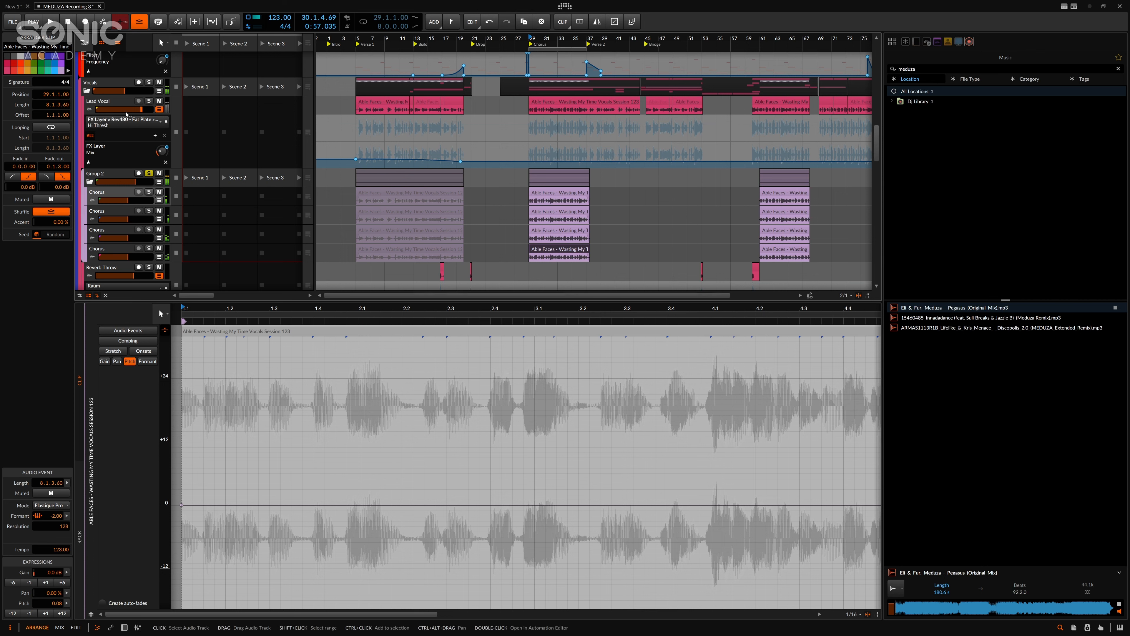
Solo Lead Vocal alongside Group 2 and play them together from bar 29
left_click(124, 101)
left_click(150, 102)
left_click(149, 102)
left_click(150, 102)
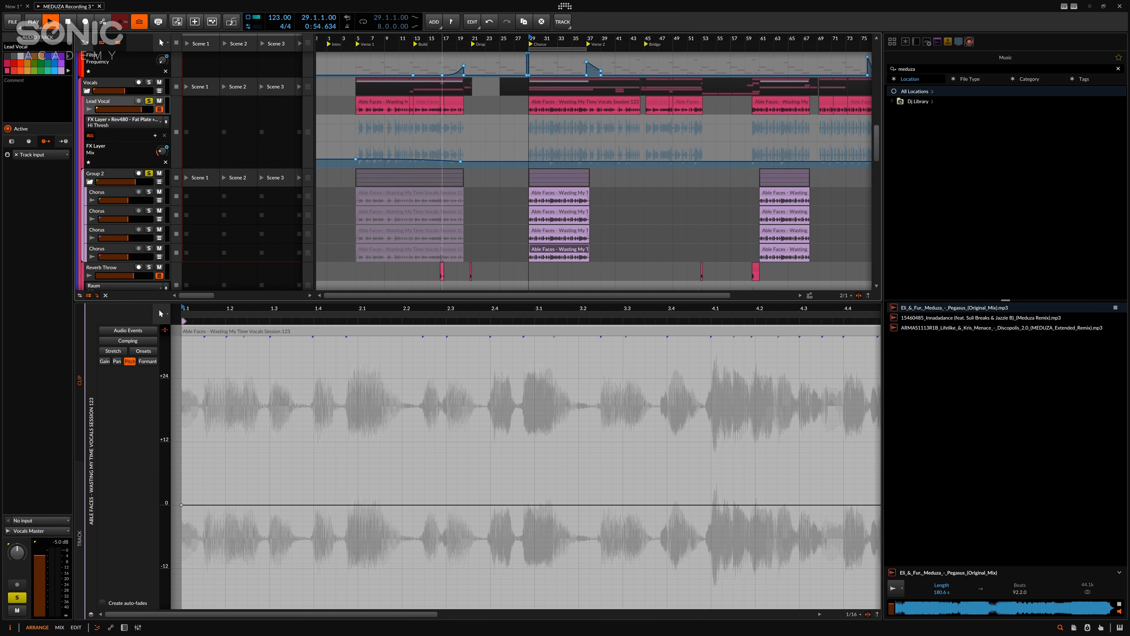
key("space")
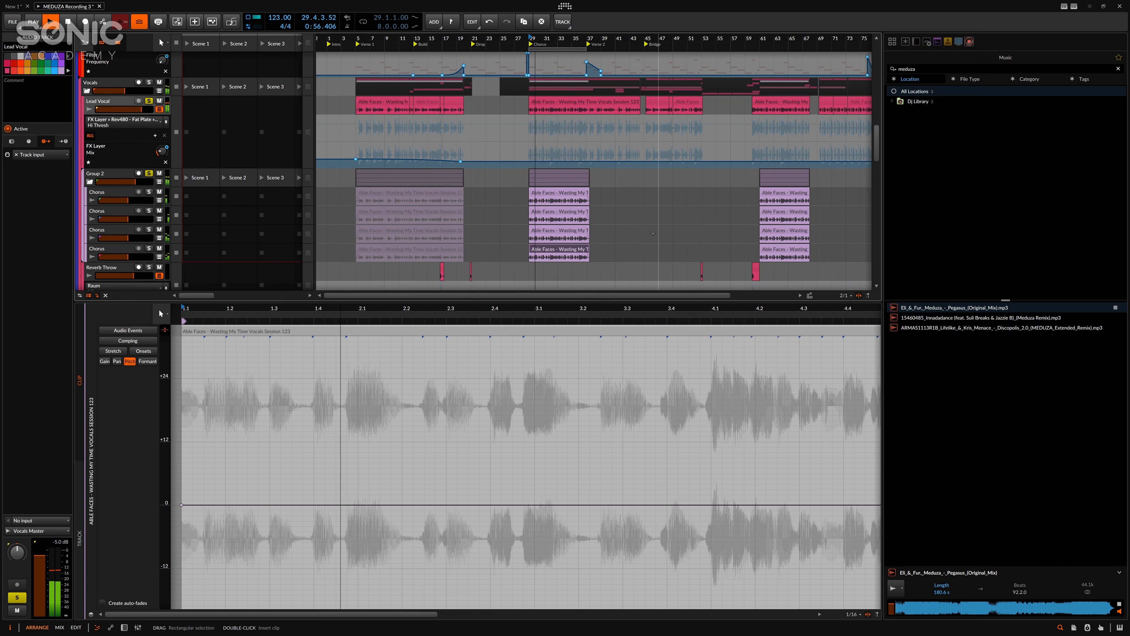
Solo Lead Vocal Octave and play it from the Build marker at bar 13
scroll(523, 212, "down", 3)
scroll(473, 170, "down", 4)
left_click(414, 38)
key("space")
key("space")
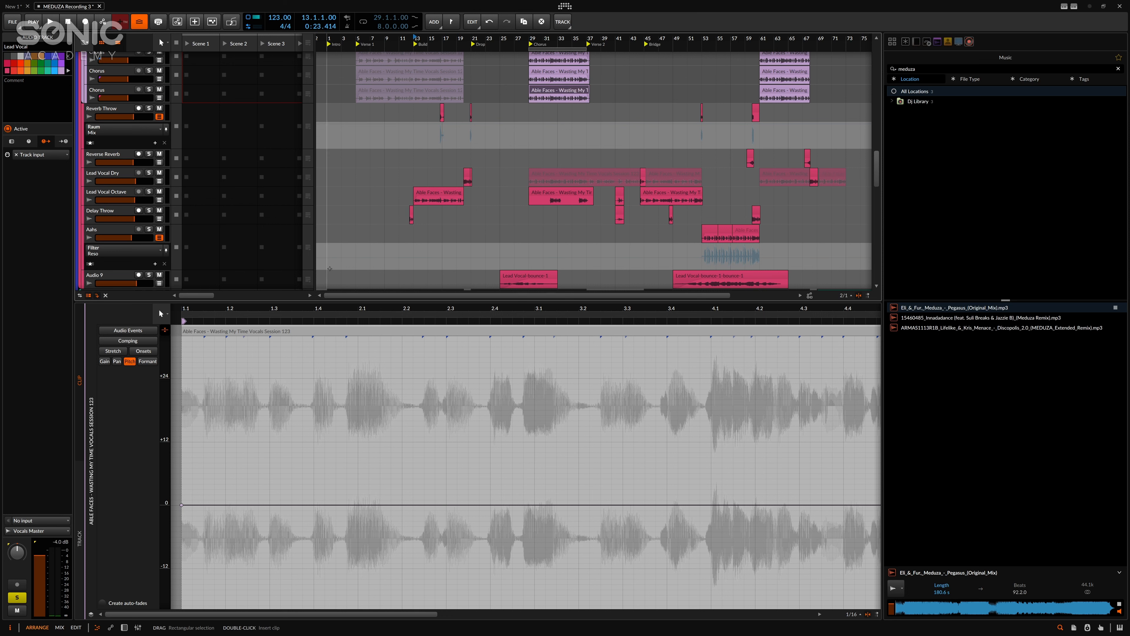
left_click(144, 192)
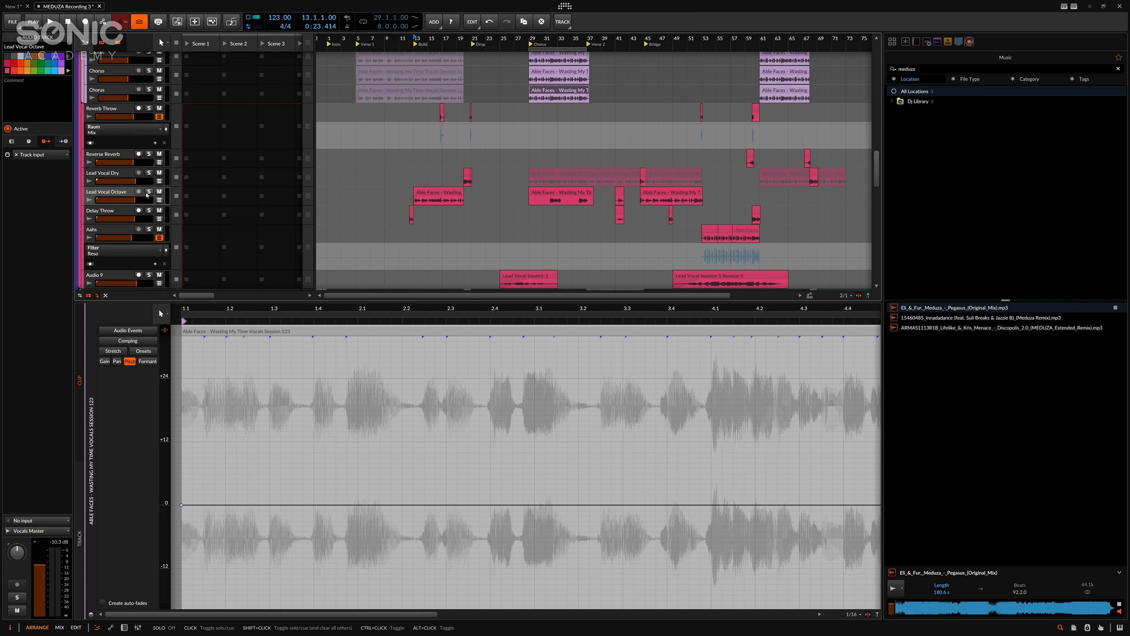
left_click(149, 191)
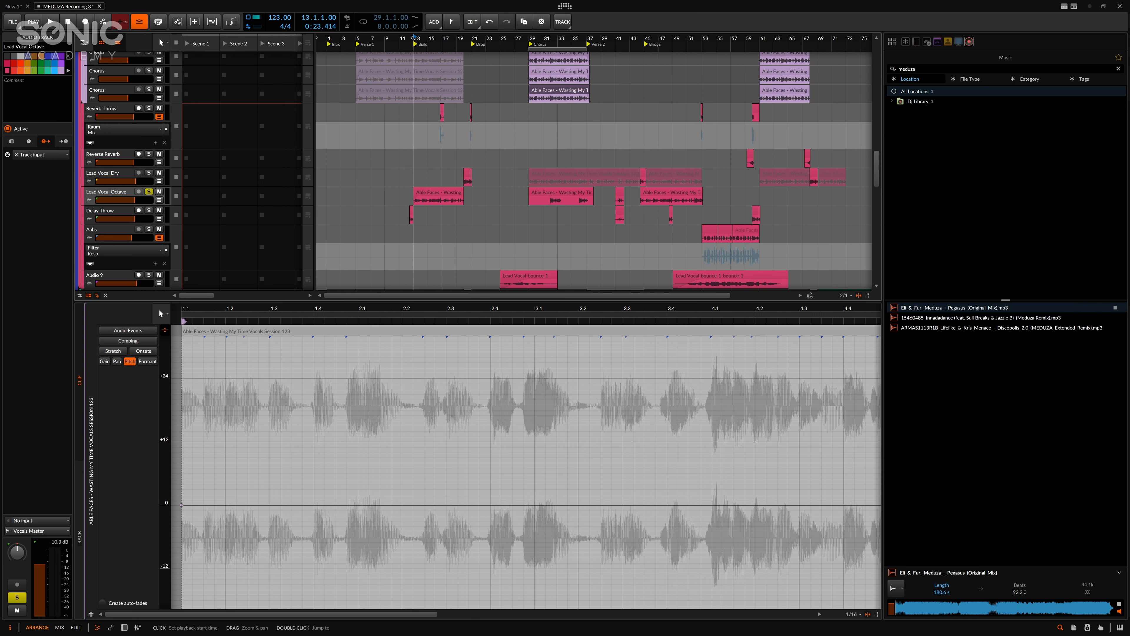
key("space")
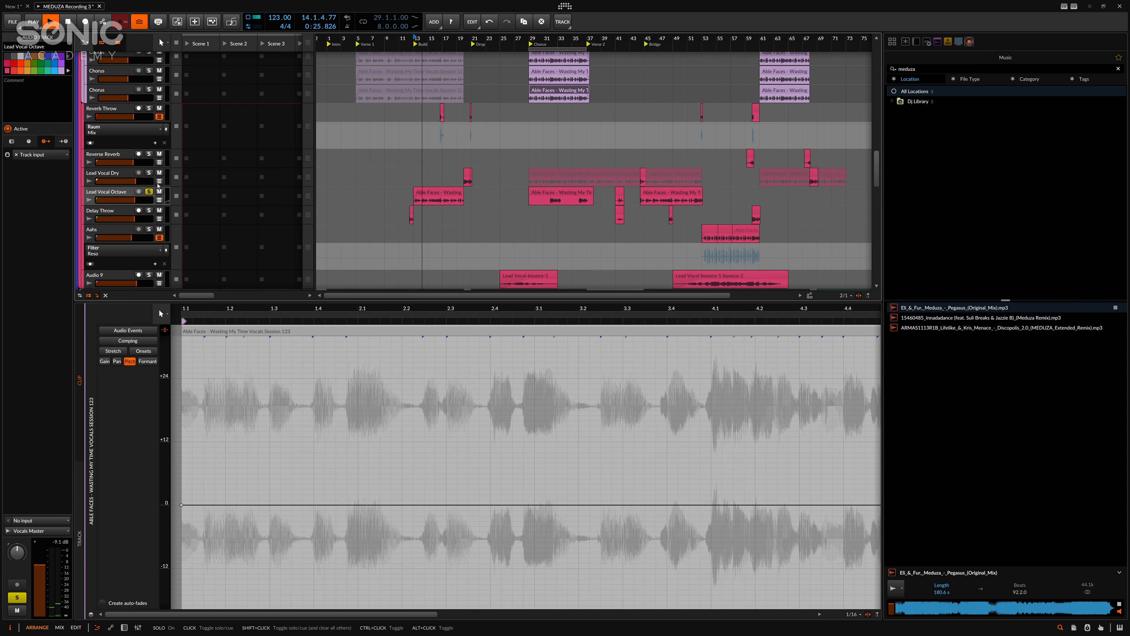
Audition Lead Vocal Octave together with the soloed Lead Vocal, leaving Group 2 unsoloed, and stop playback
scroll(151, 134, "up", 3)
left_click(148, 78)
left_click(150, 79)
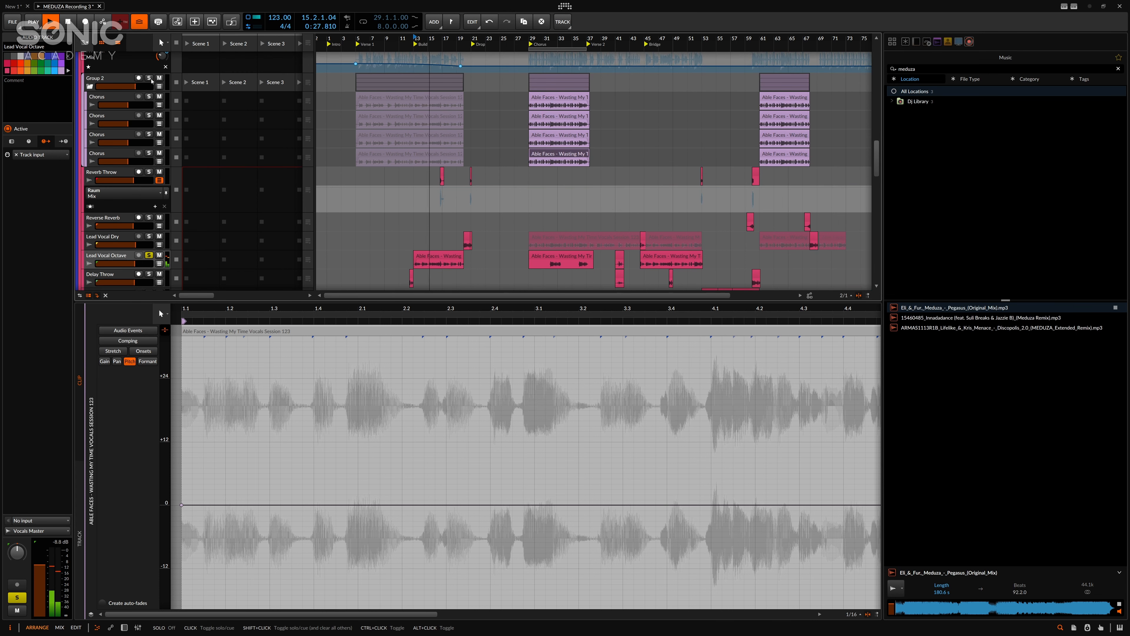
scroll(151, 80, "up", 2)
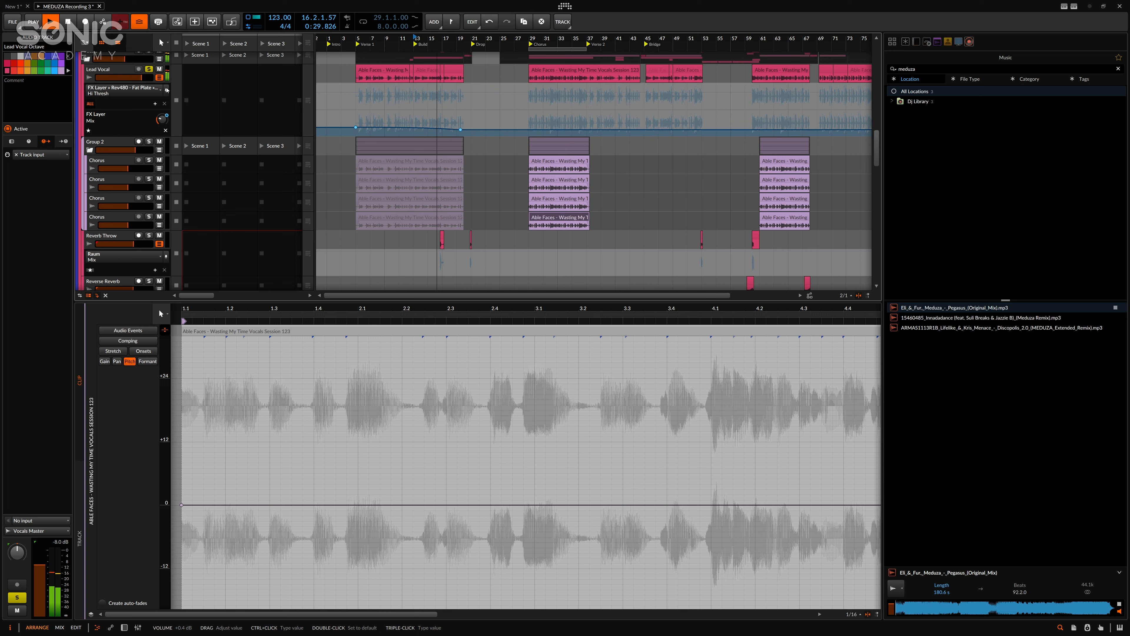
left_click(149, 70)
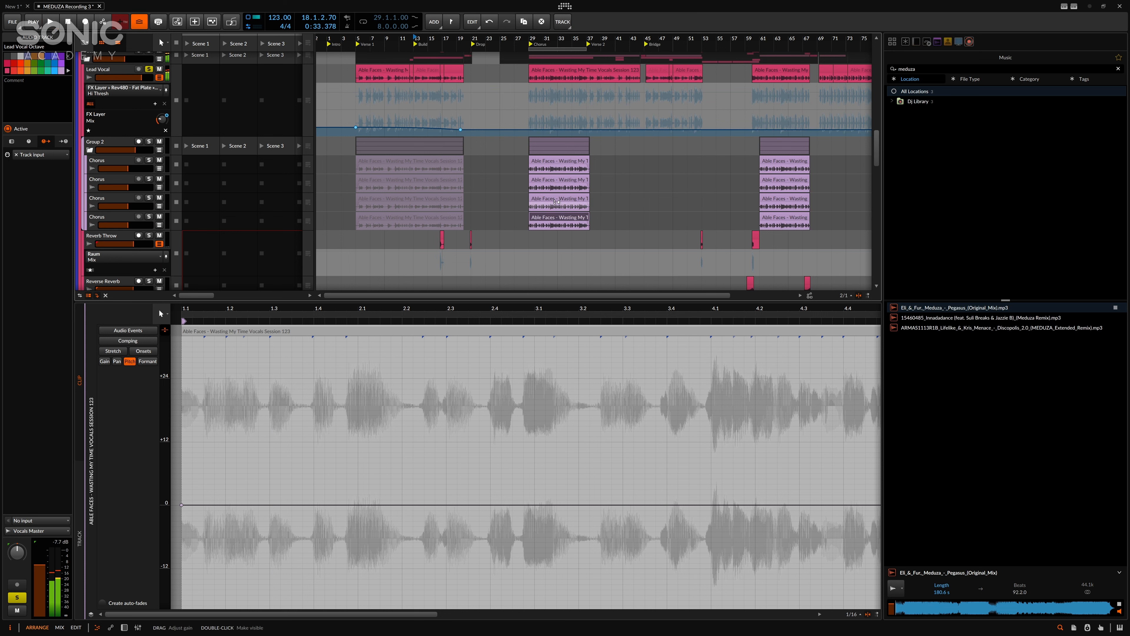
Select the Lead Vocal Dry track and clear the solos on Lead Vocal Octave and Lead Vocal
scroll(579, 217, "down", 4)
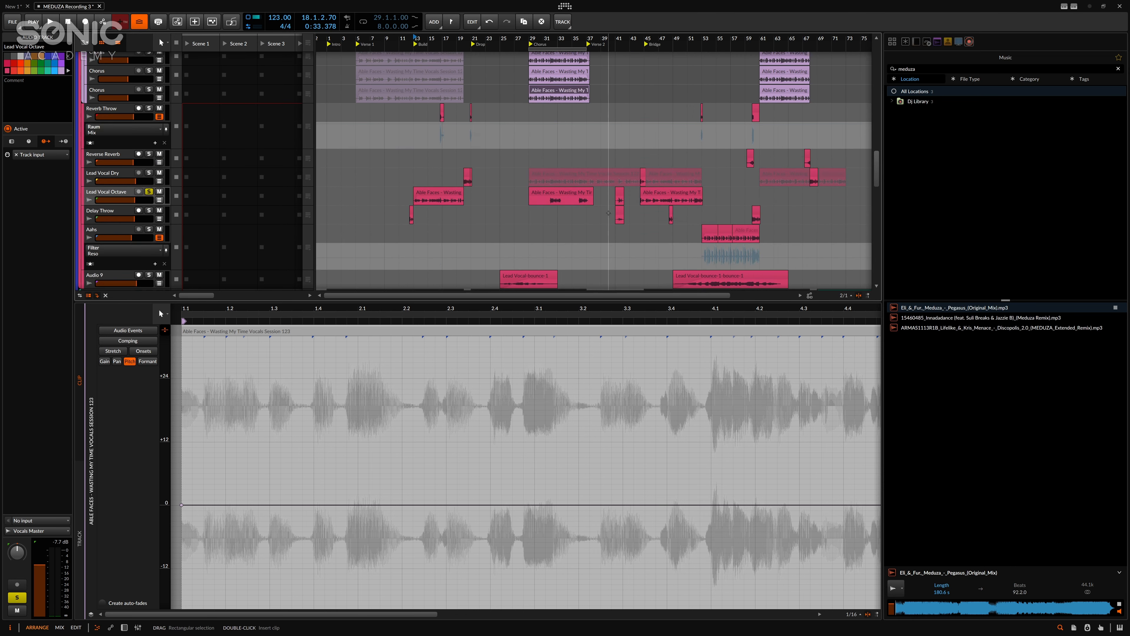
scroll(398, 162, "down", 1)
scroll(458, 146, "up", 1)
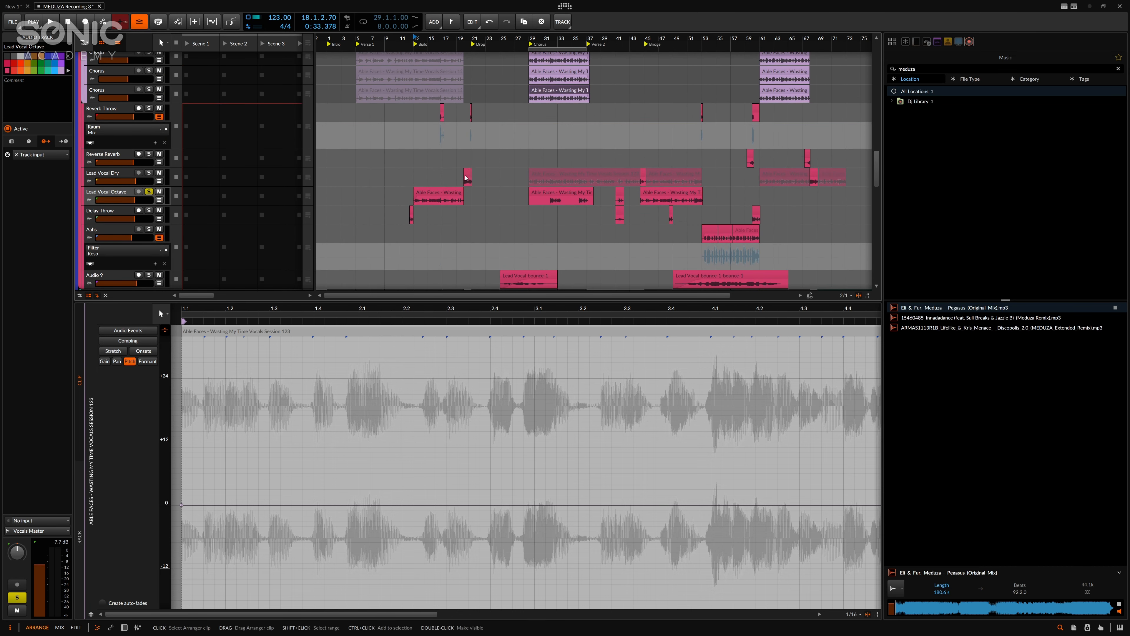
left_click(121, 177)
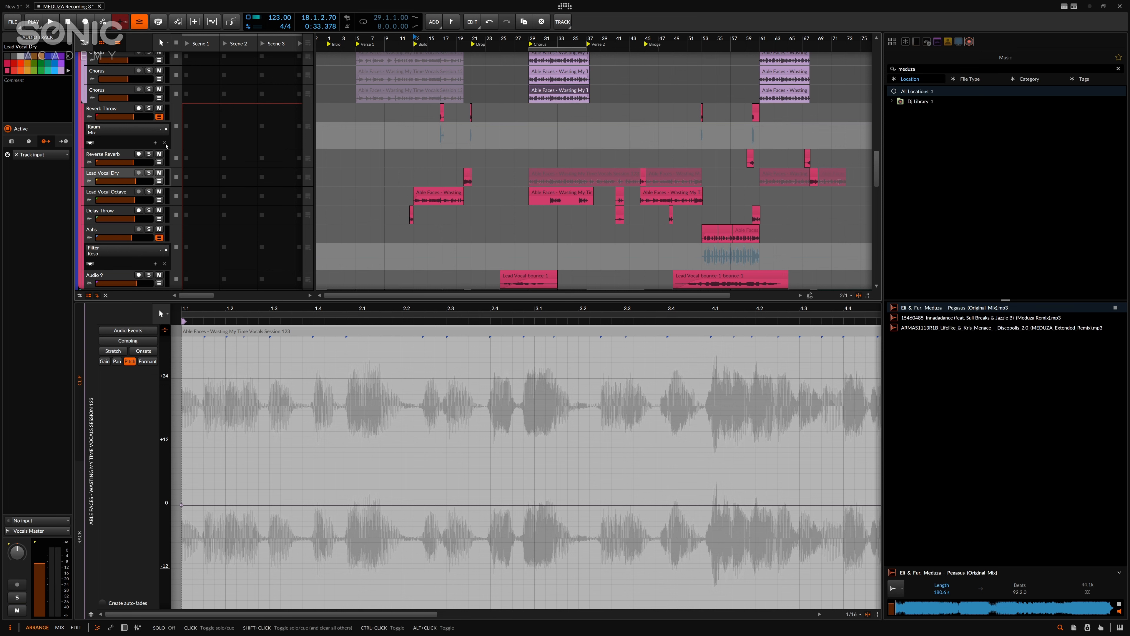
scroll(166, 145, "up", 8)
left_click(149, 101)
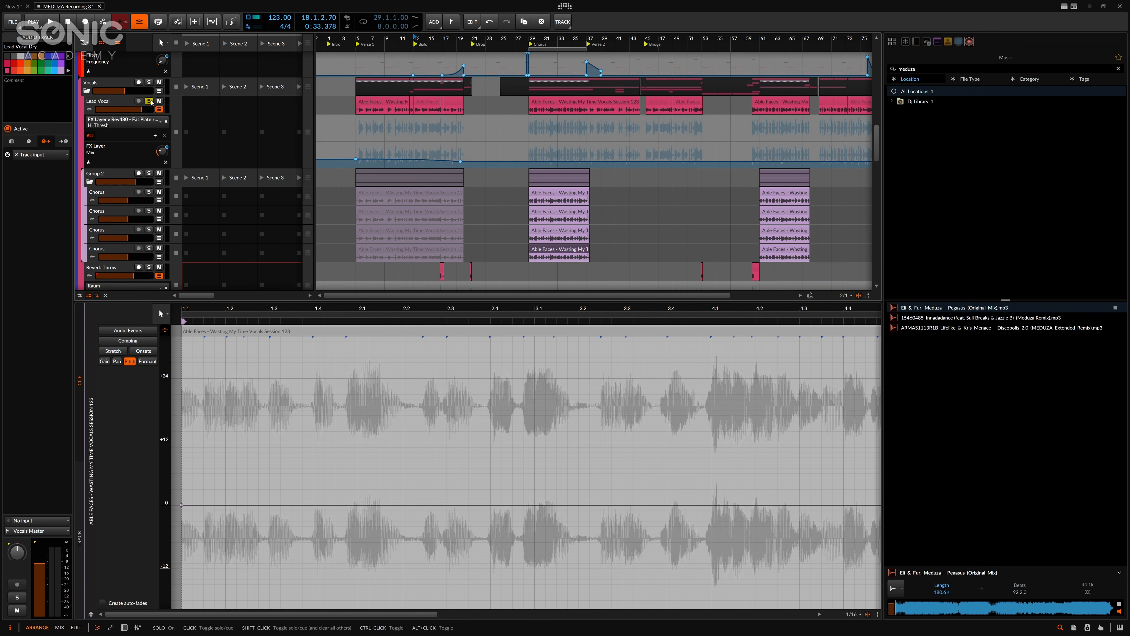
left_click(149, 101)
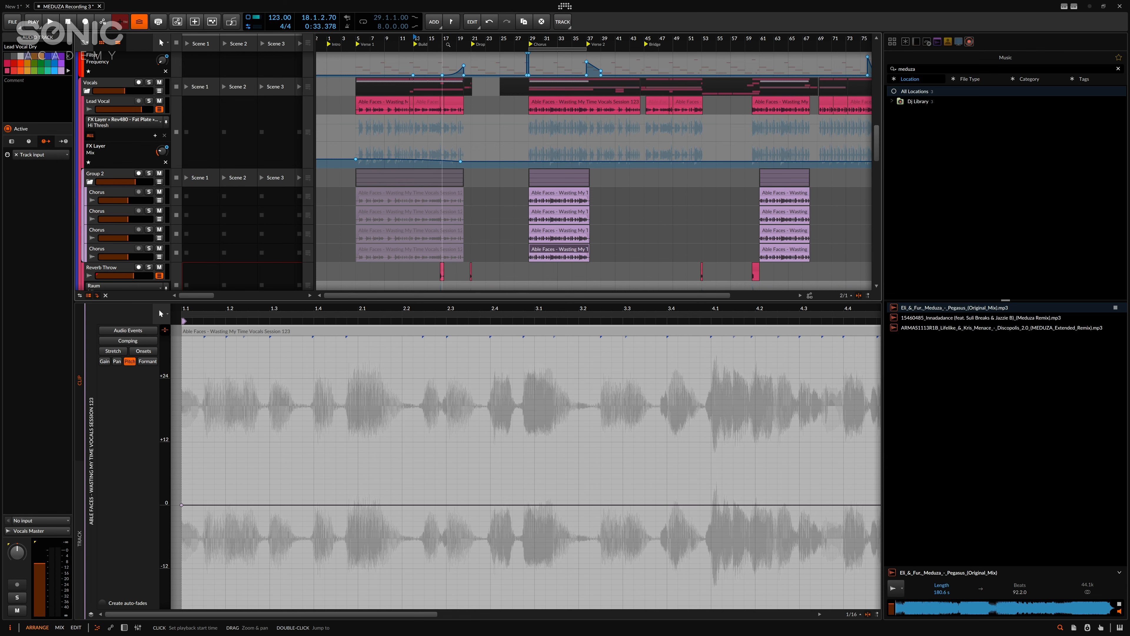
Play the full mix from bar 17 to audition the Lead Vocal Dry part around the Drop, and stop
scroll(487, 220, "down", 3)
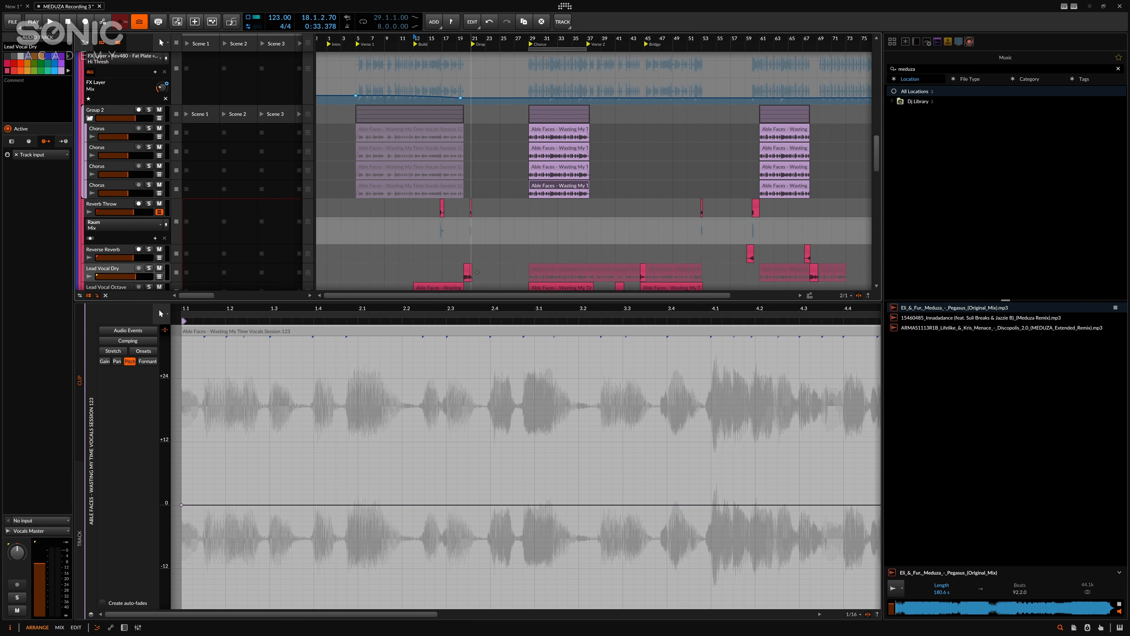
left_click(445, 39)
key("space")
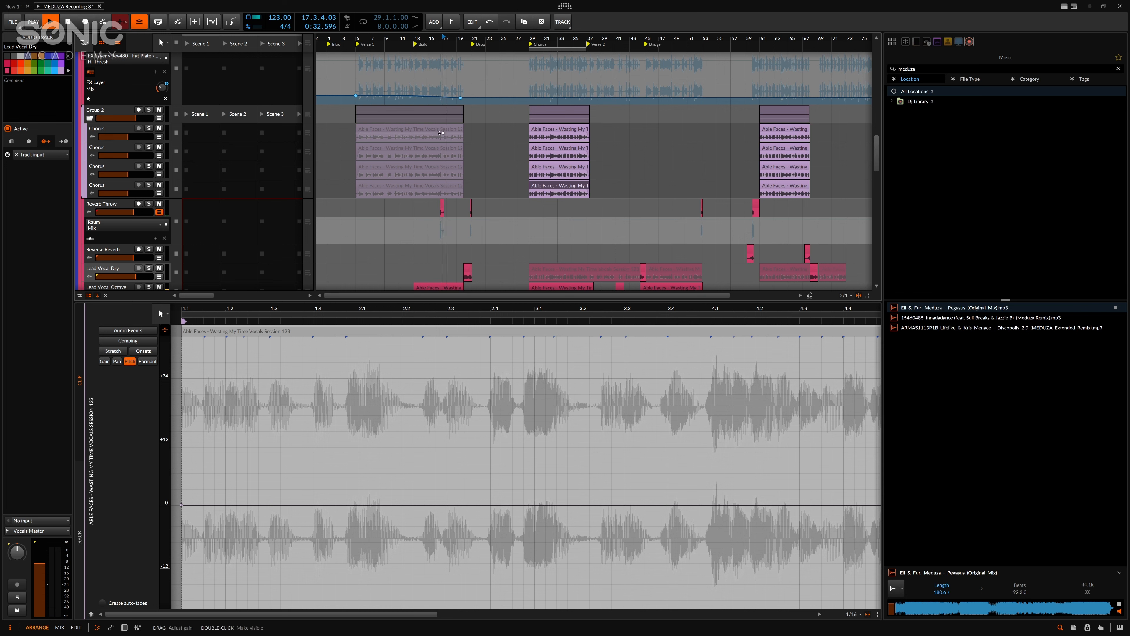
key("space")
left_click(512, 169)
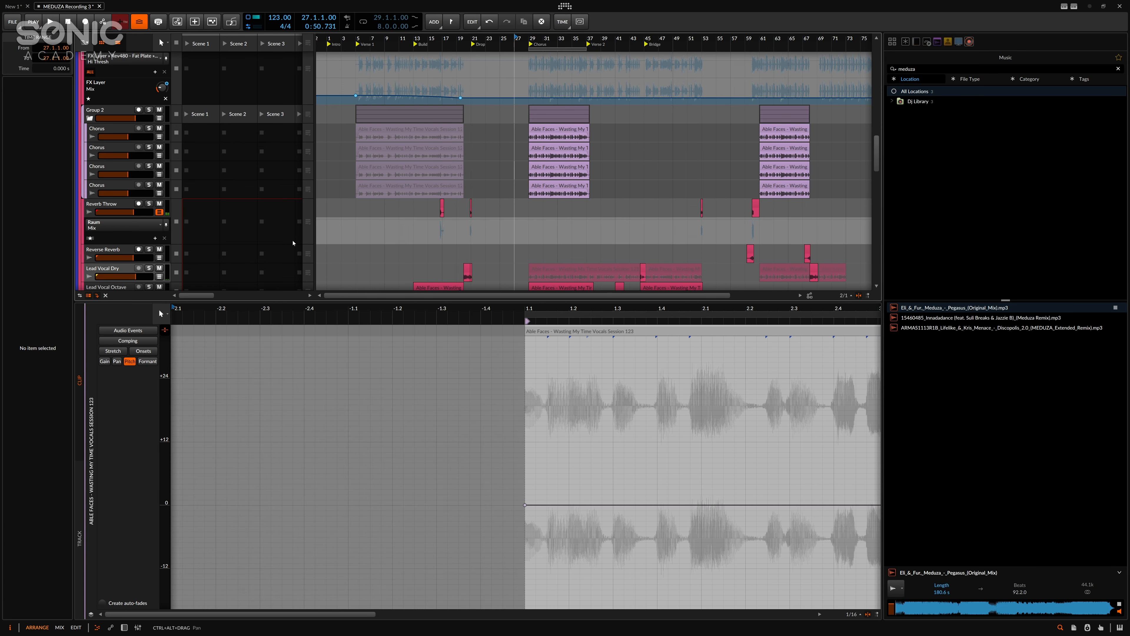
Move the play start to bar 16 and solo the Vocals group
scroll(490, 159, "down", 2)
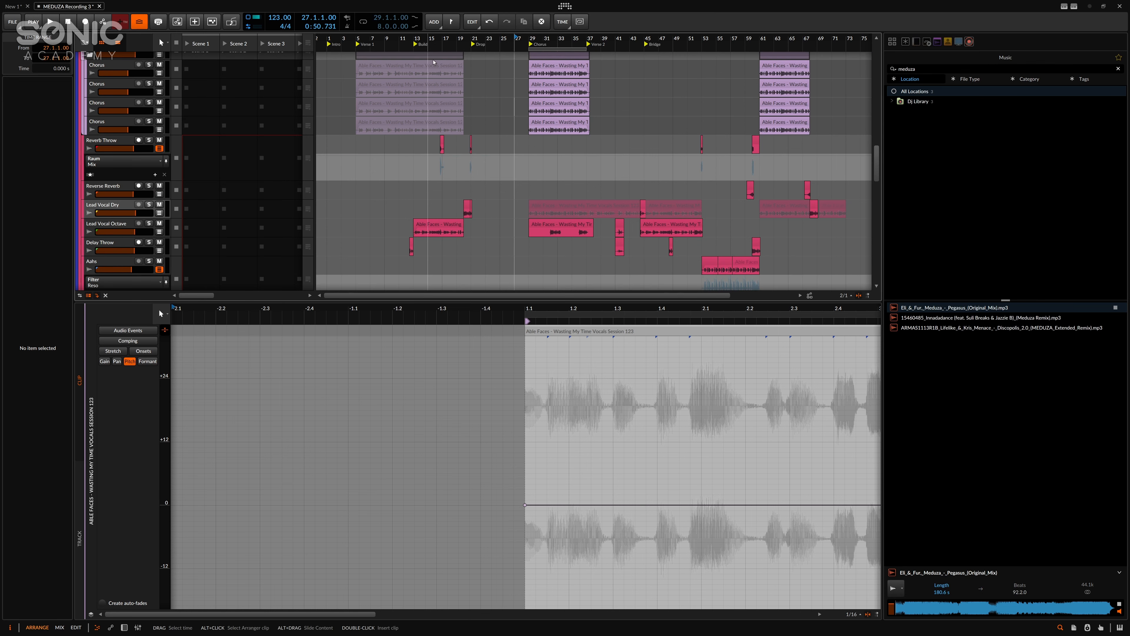
left_click(437, 45)
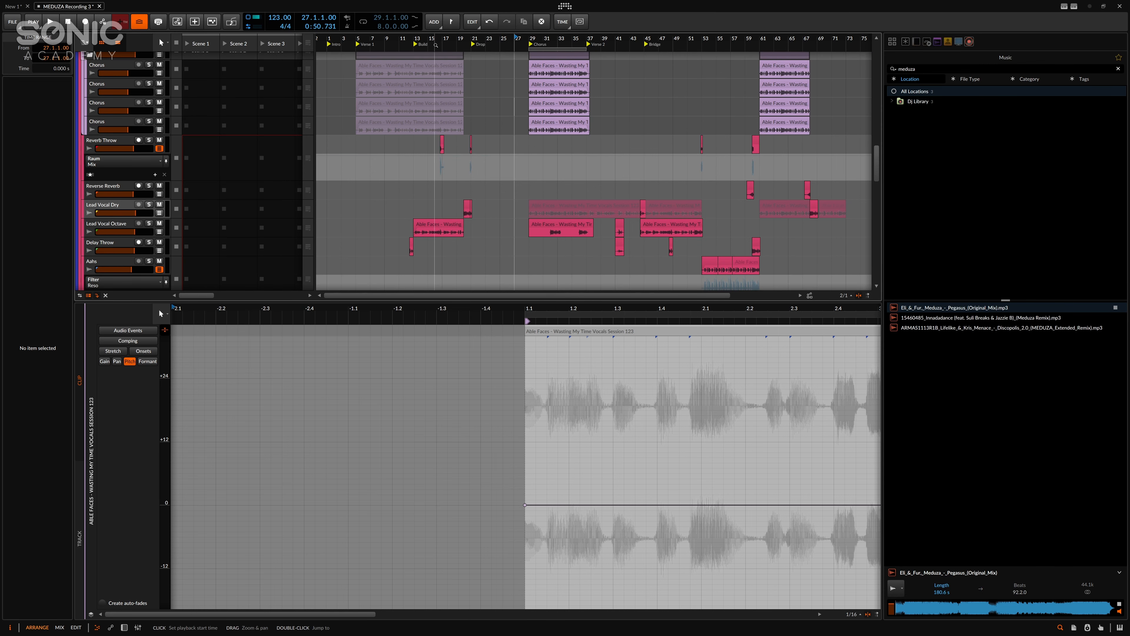
scroll(176, 149, "up", 3)
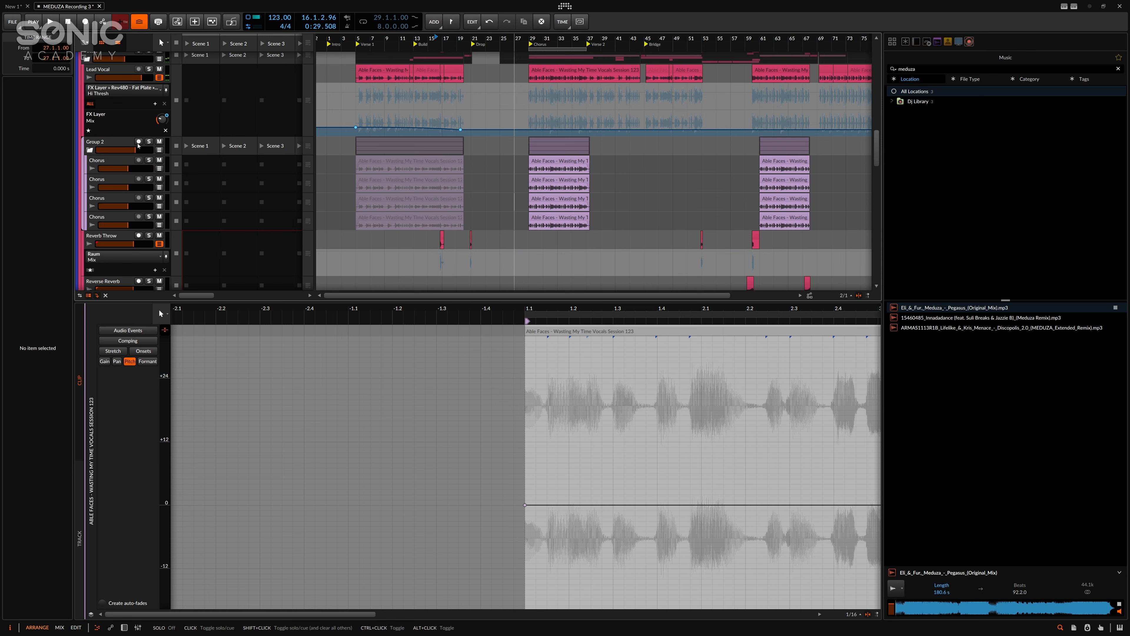
scroll(142, 164, "up", 2)
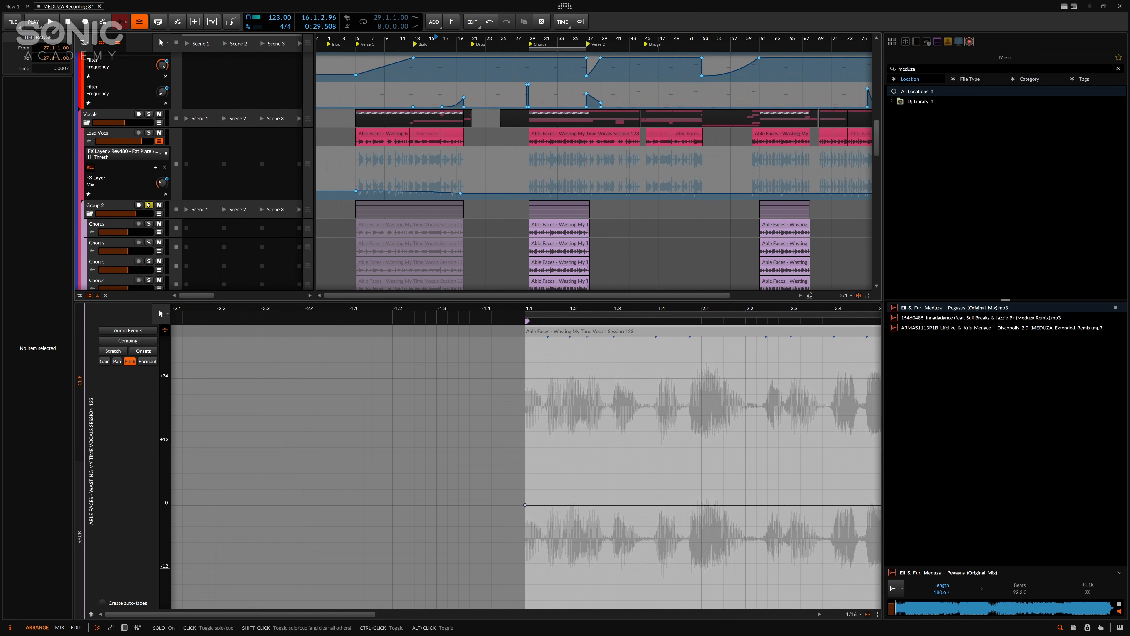
left_click(148, 115)
scroll(486, 144, "down", 7)
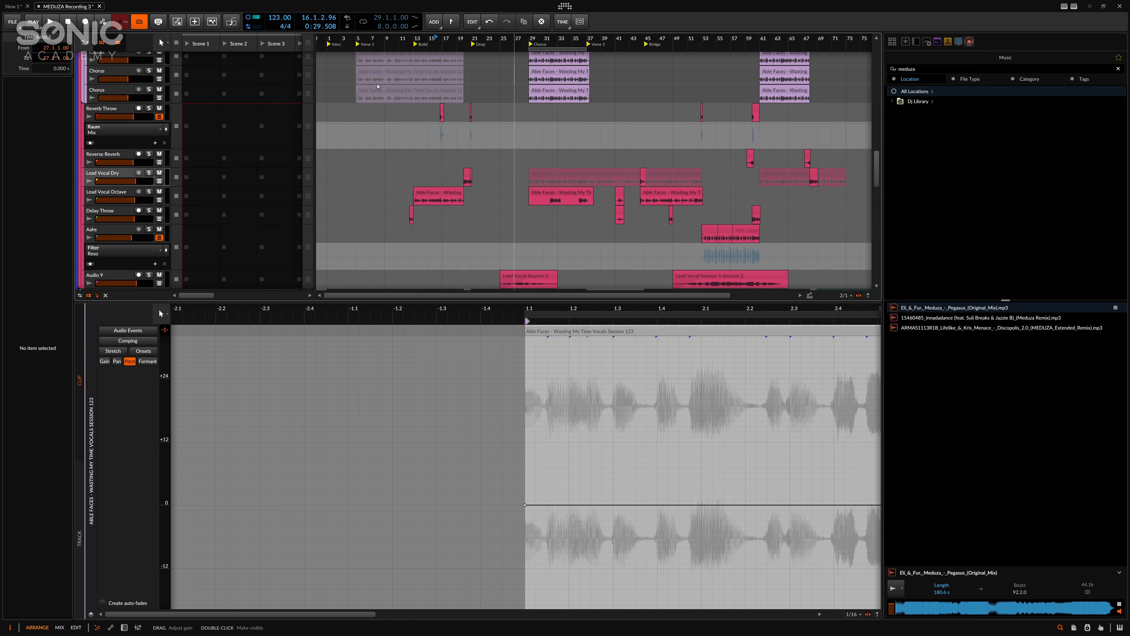
Play the soloed Vocals group from bar 14 to audition the Reverb Throw before the Drop, and stop playback
double_click(401, 41)
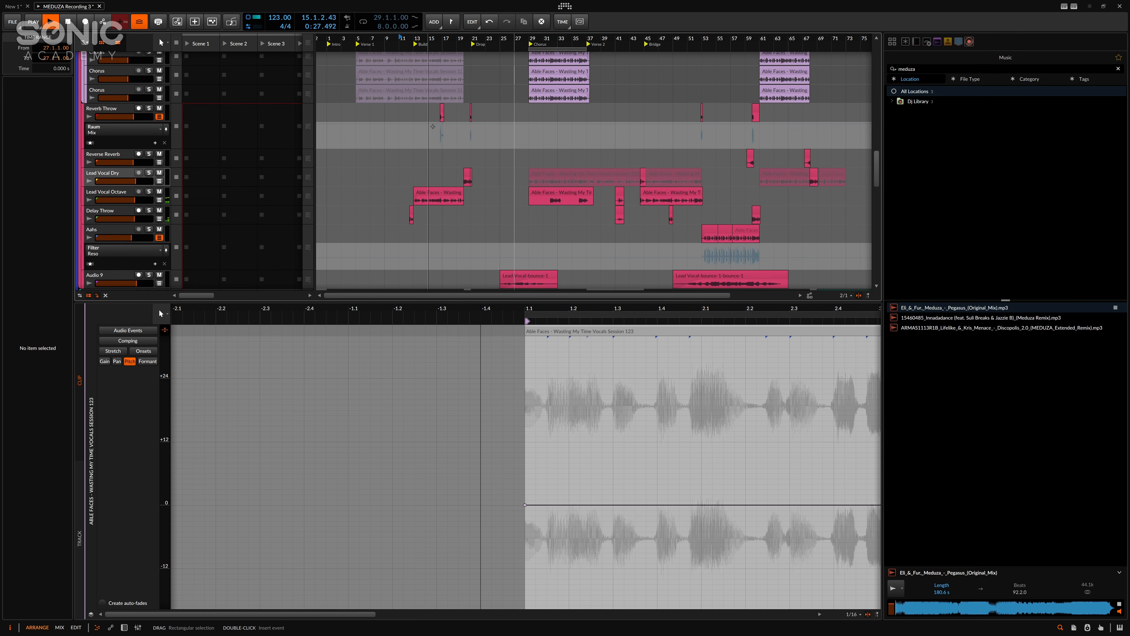
scroll(432, 126, "down", 1)
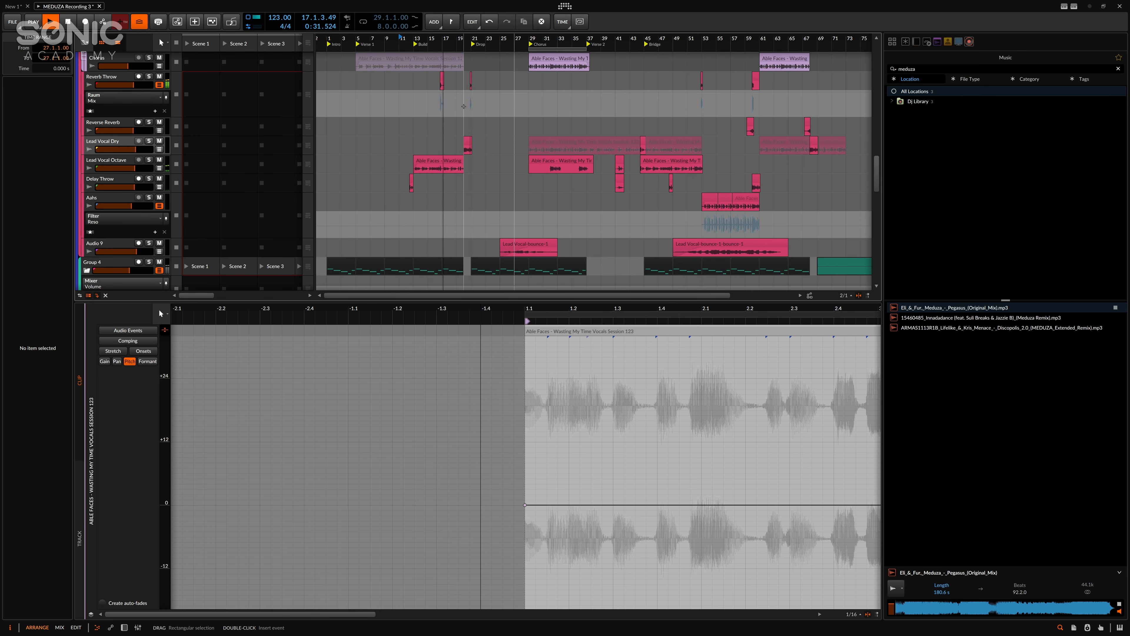
key("space")
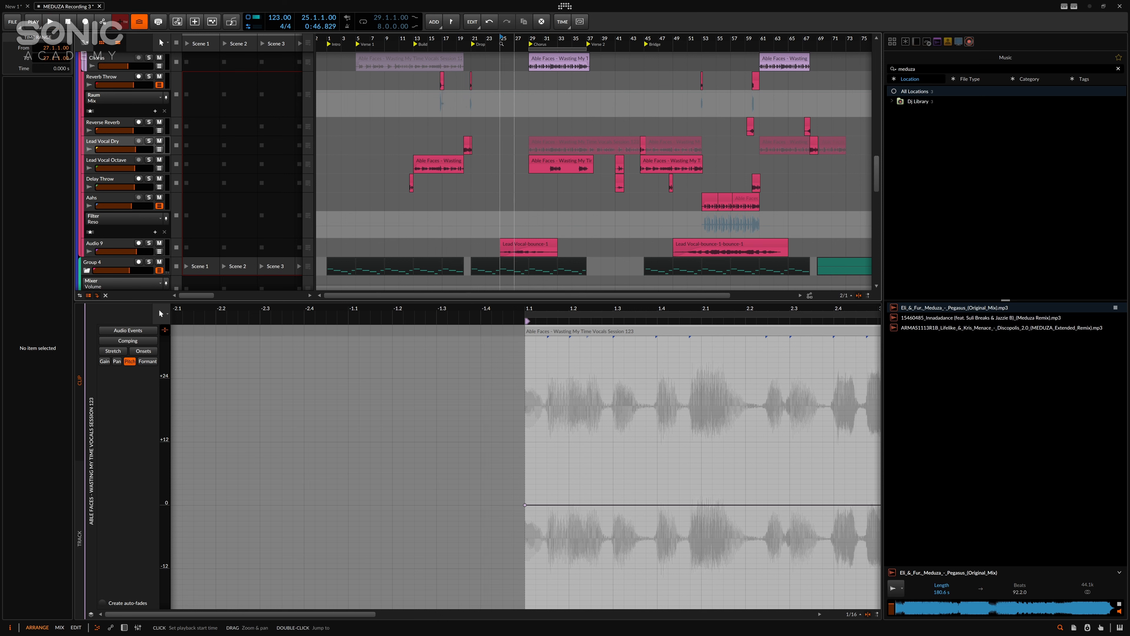
Audition the Aahs track in the Bridge from bars 53 and 57, soloing it during playback, and stop
double_click(702, 44)
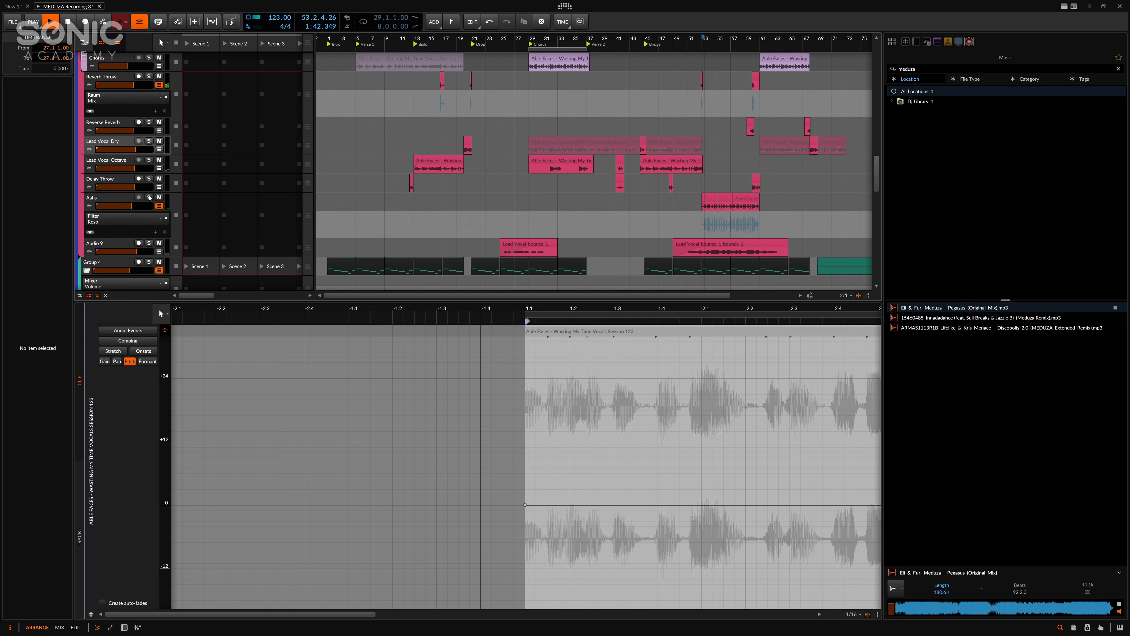
double_click(730, 45)
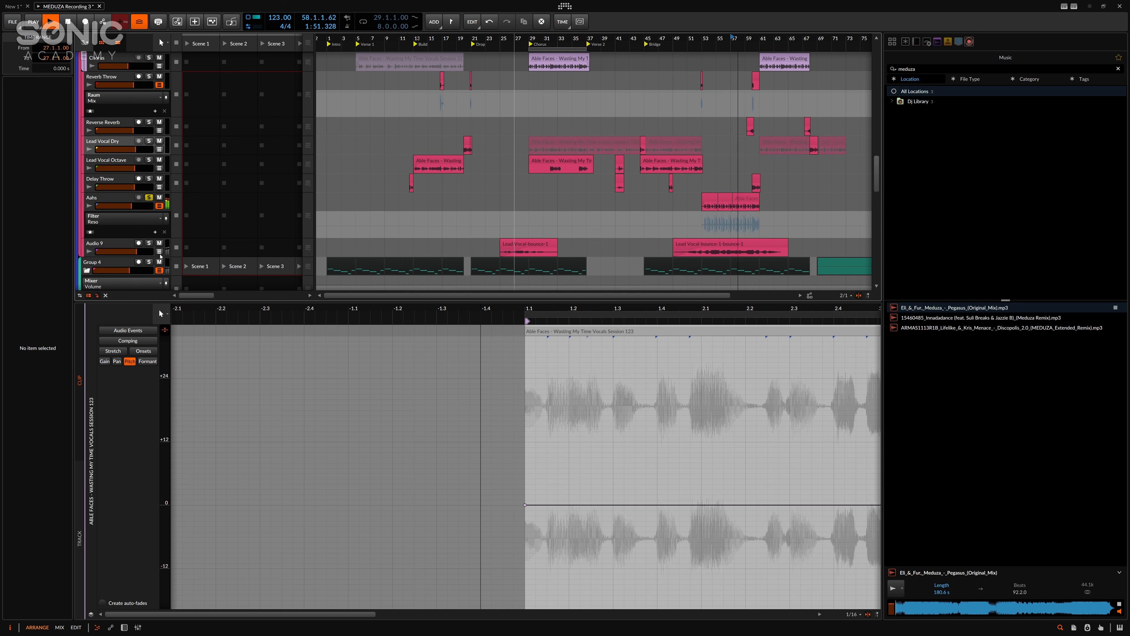
key("space")
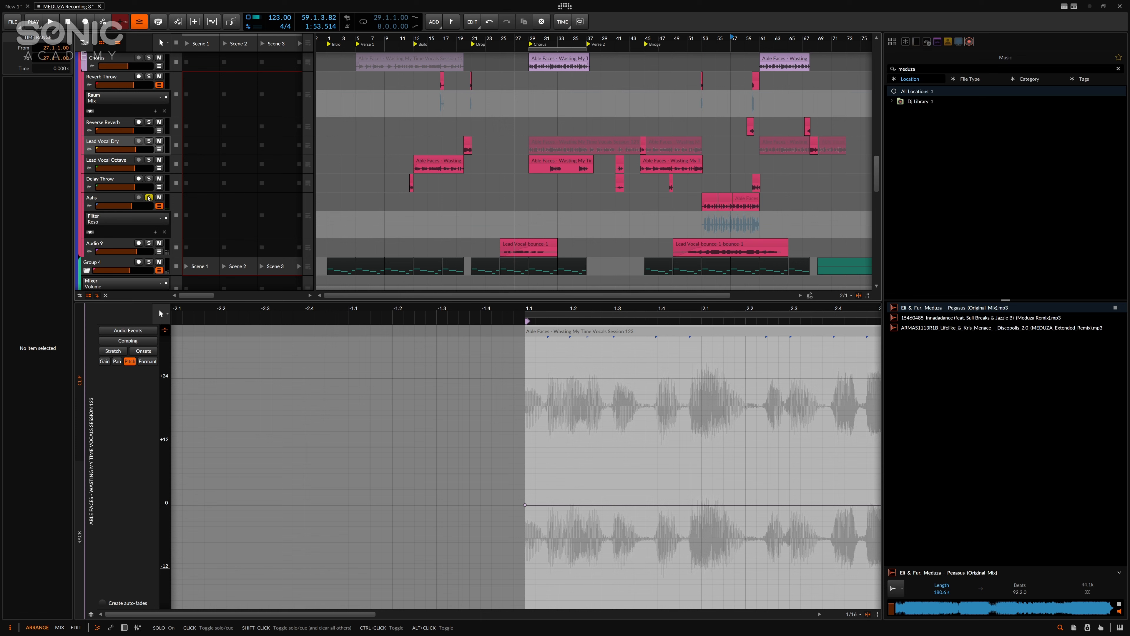
Open the Lead Vocal-bounce-1-bounce-1 clip on Audio 9 and audition the soloed track from bar 51
left_click(702, 245)
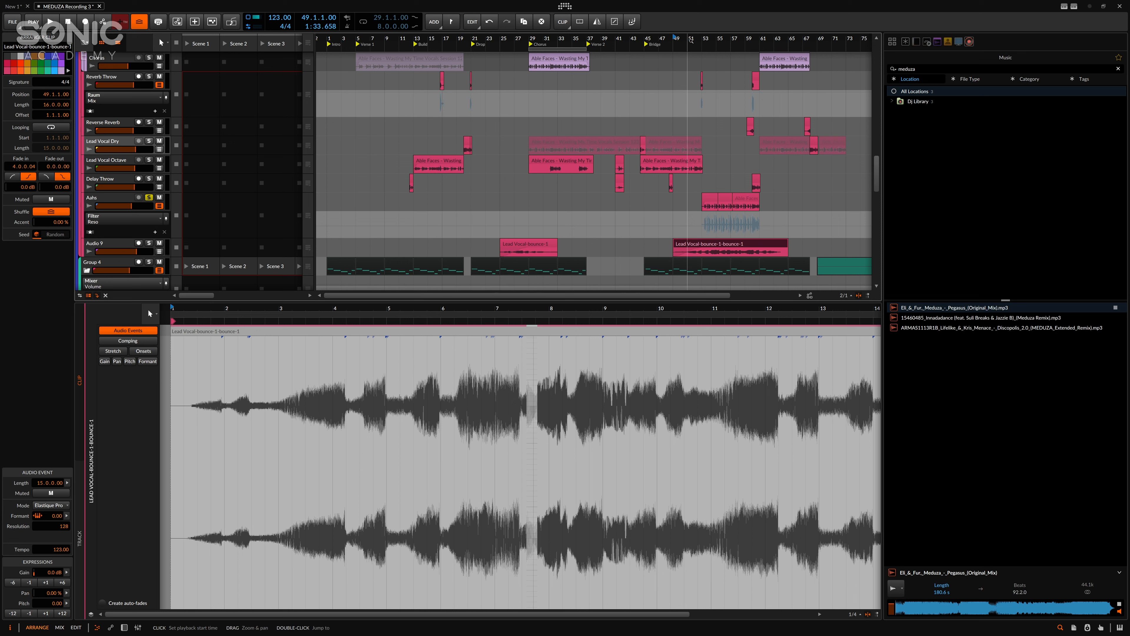
double_click(690, 40)
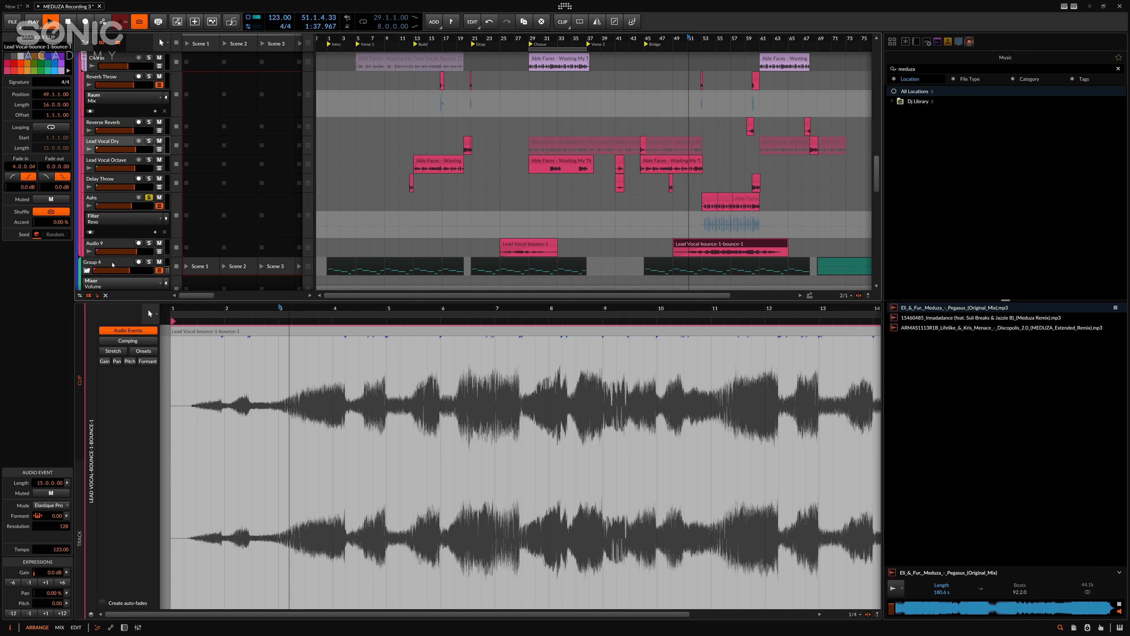
left_click(149, 243)
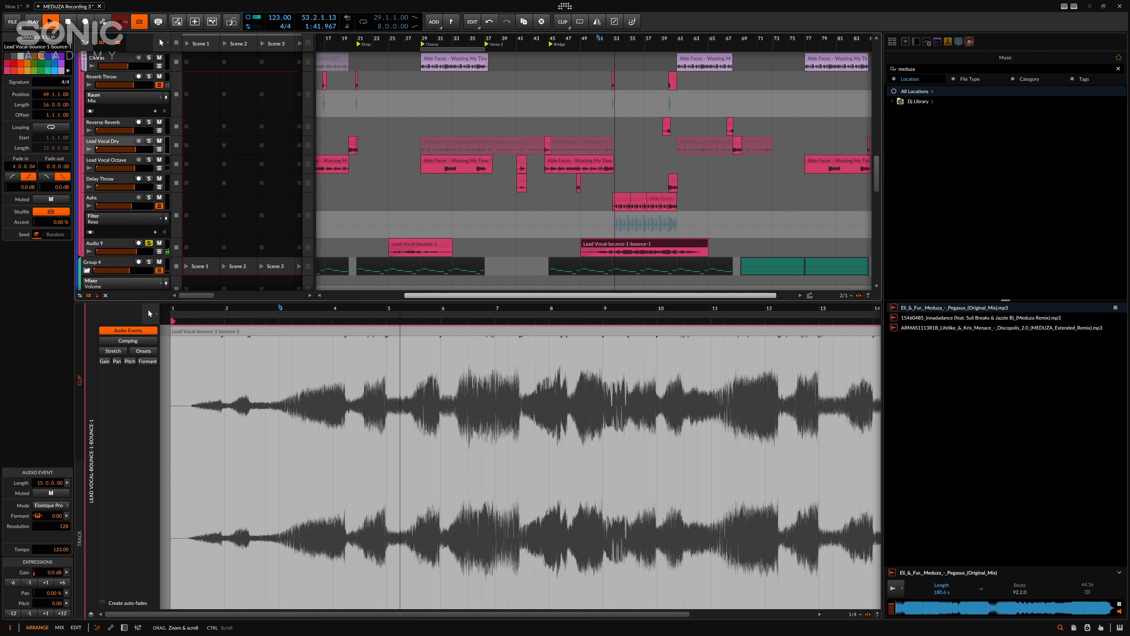
left_click_drag(600, 295, 598, 281)
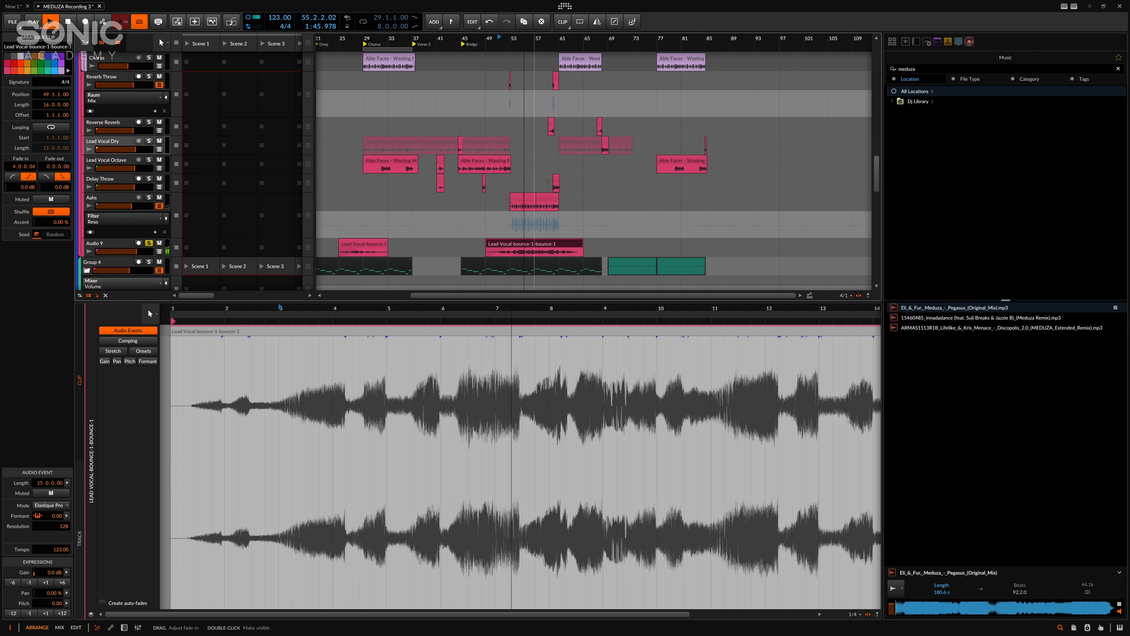
scroll(572, 169, "up", 4)
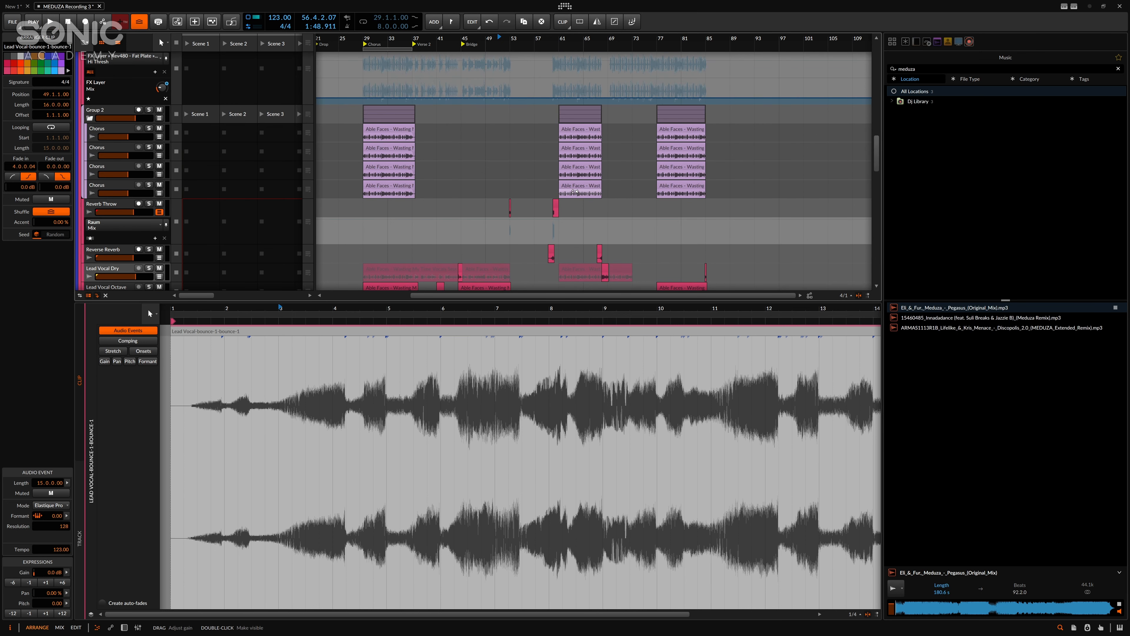
Clear the vocal solos and play the full mix from bar 61
scroll(574, 191, "down", 7)
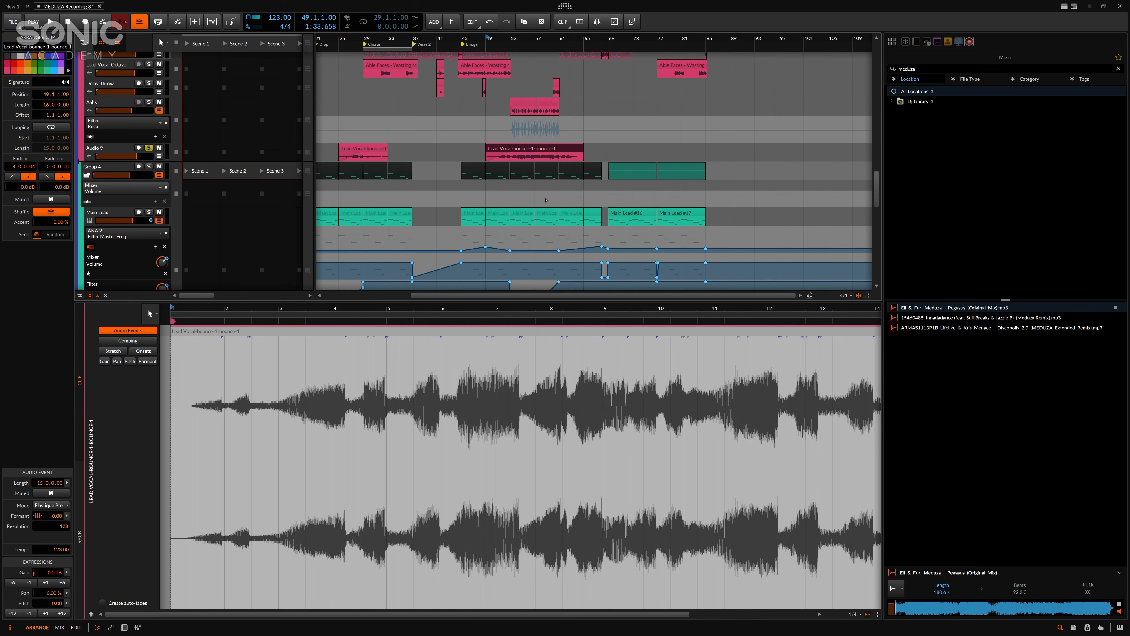
scroll(578, 134, "up", 10)
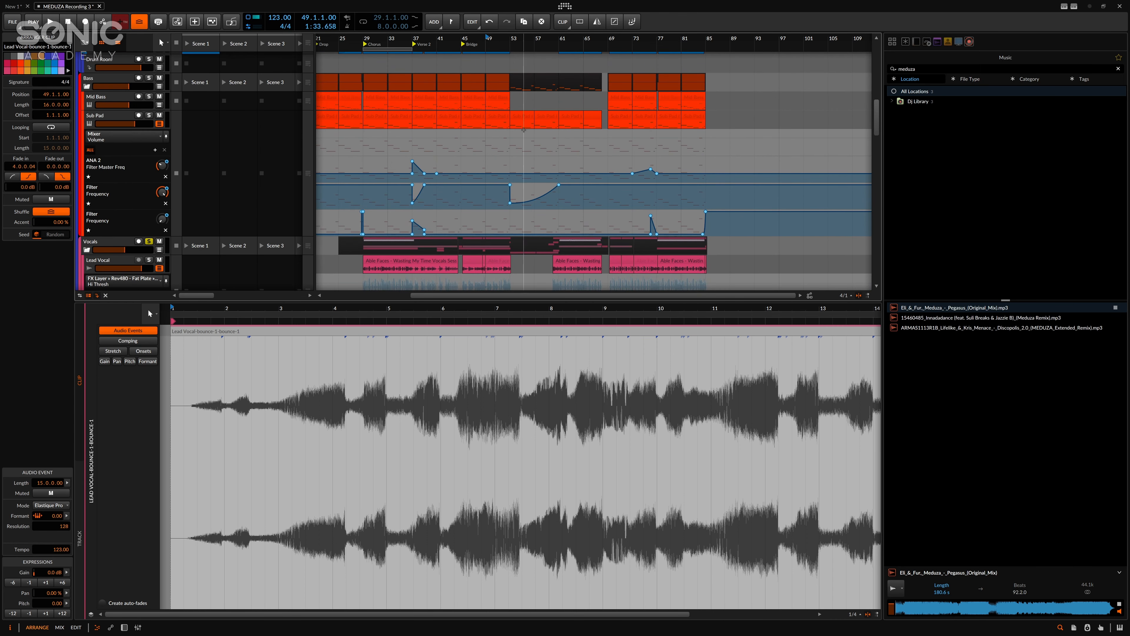
scroll(529, 178, "up", 4)
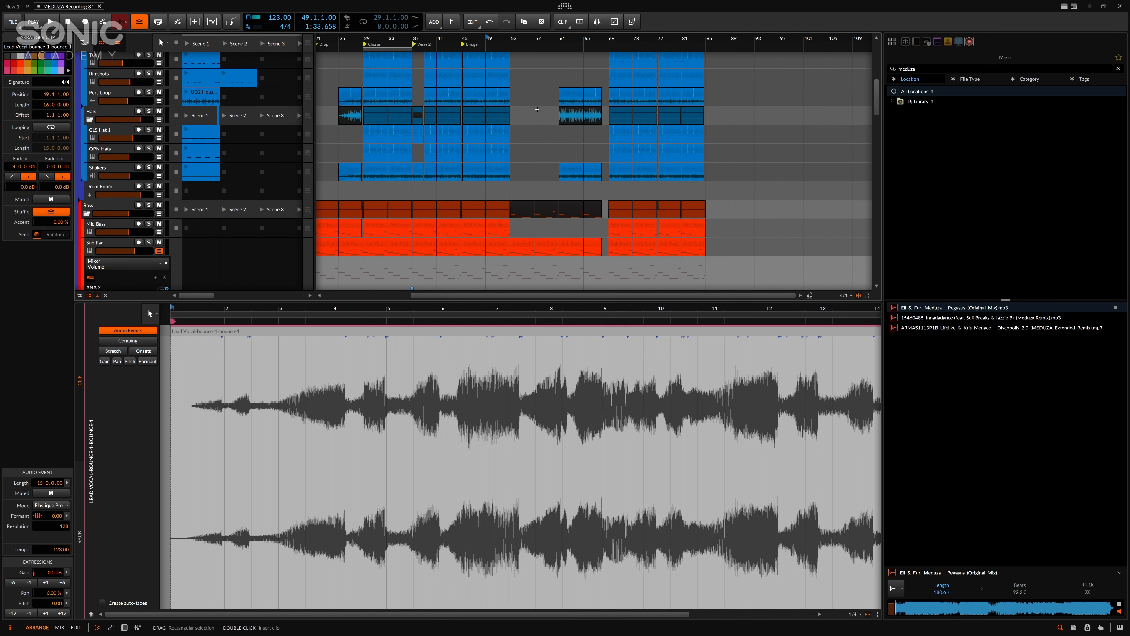
scroll(445, 267, "up", 4)
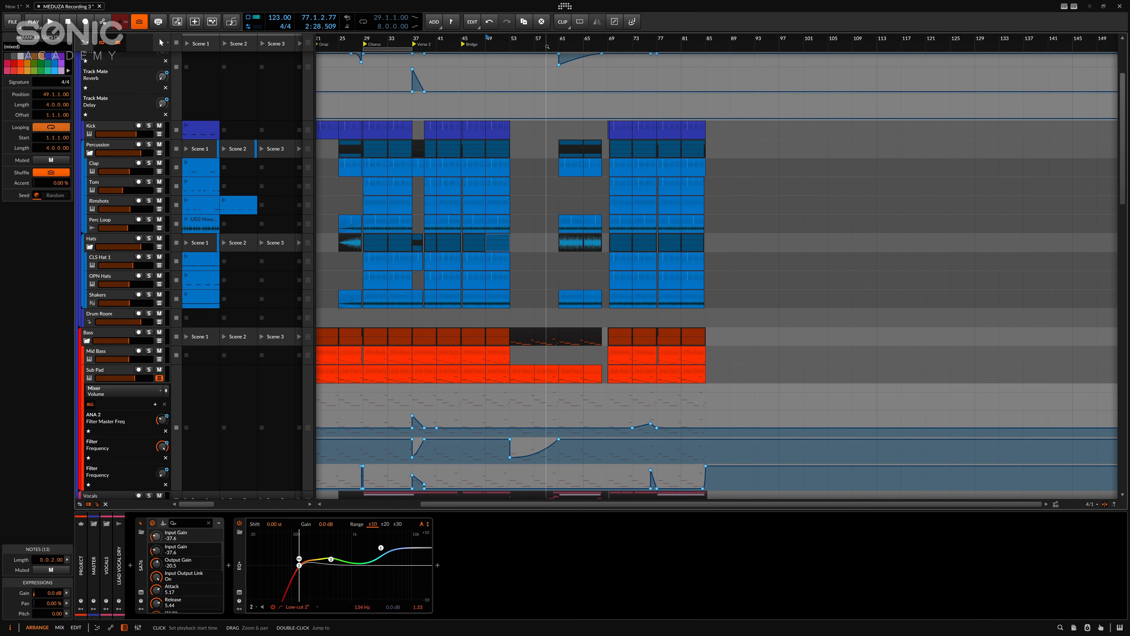
left_click(559, 43)
key("space")
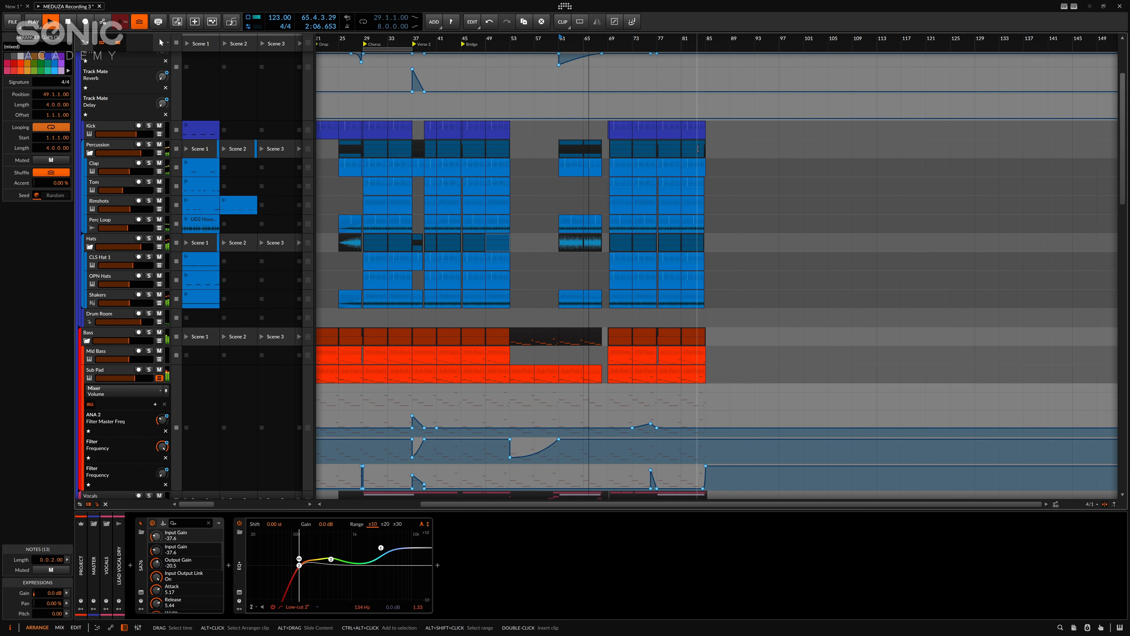
Examine the channel levels and device chains in the mixer while the final section plays, and return to the arrangement
key("alt+2")
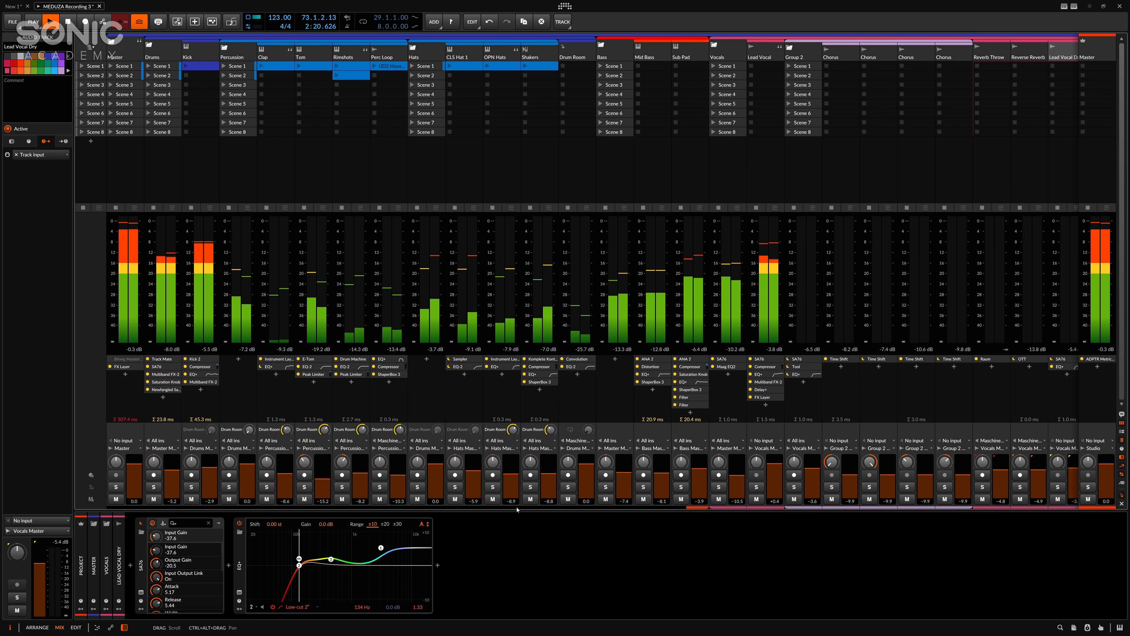
left_click_drag(490, 507, 262, 461)
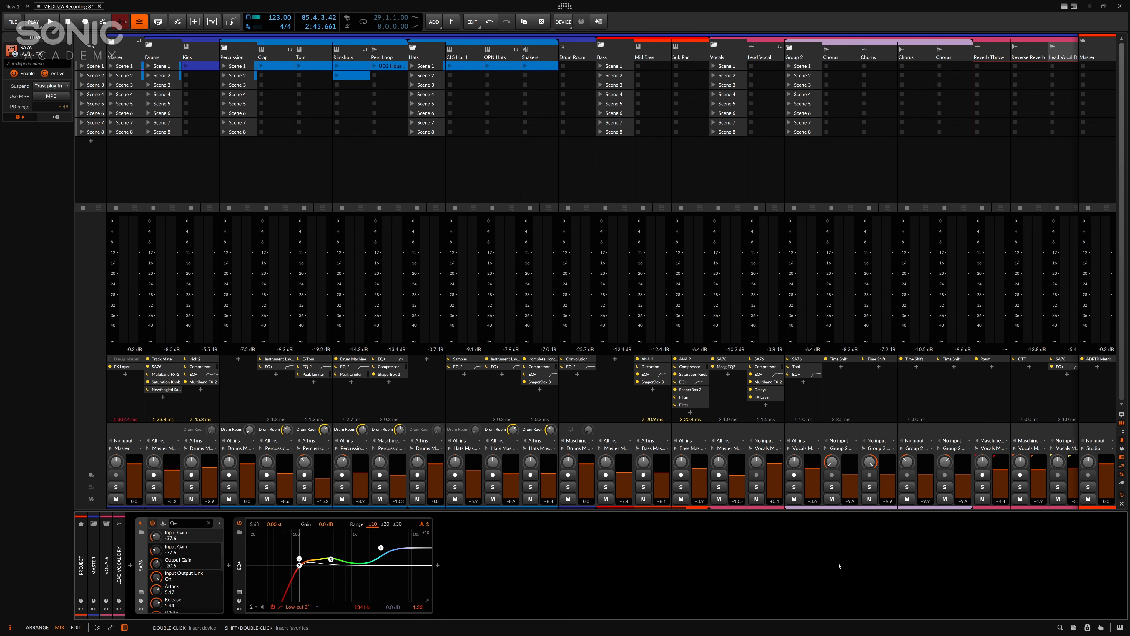
key("alt+1")
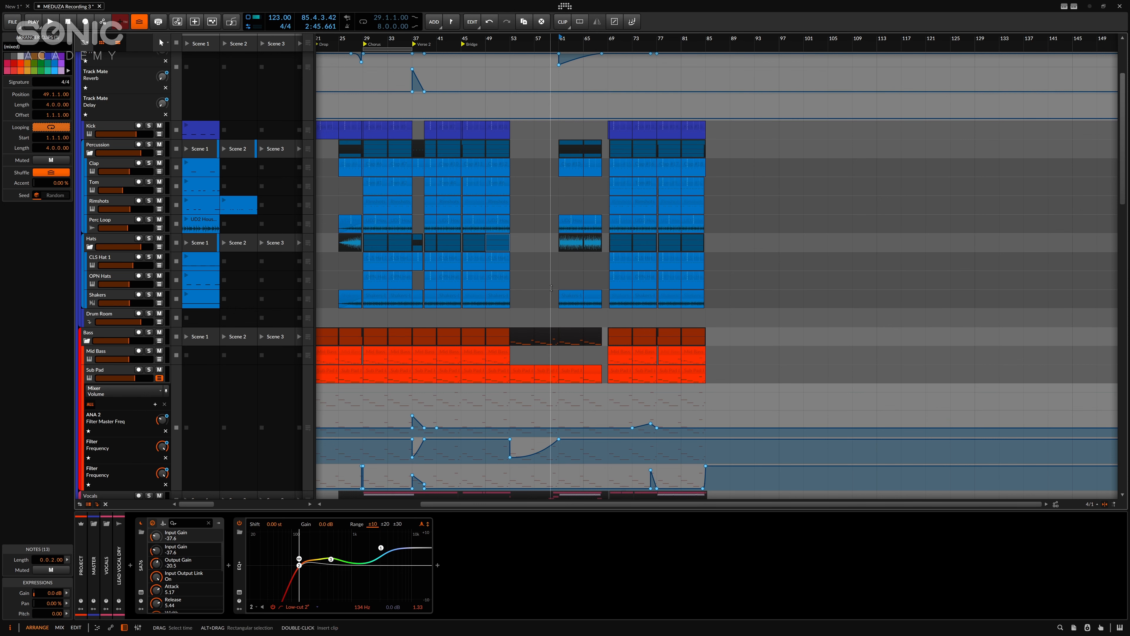
Move the play start to the Chorus marker at bar 29 and examine the bass and vocal tracks across the arrangement
left_click(383, 45)
double_click(383, 45)
left_click_drag(386, 39, 559, 47)
scroll(549, 245, "down", 3)
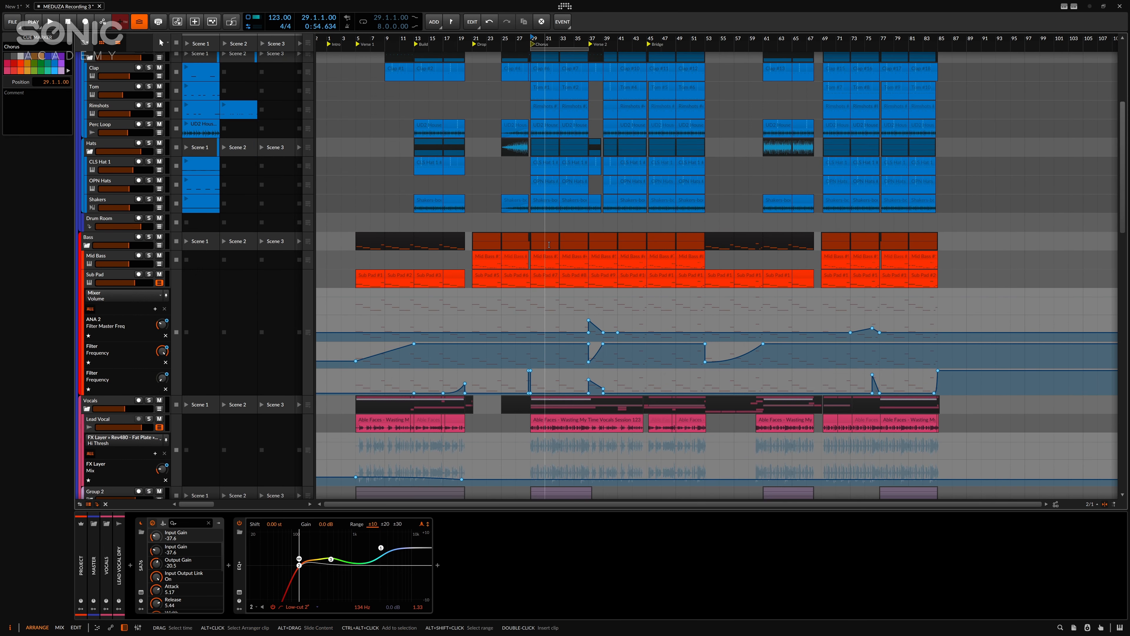